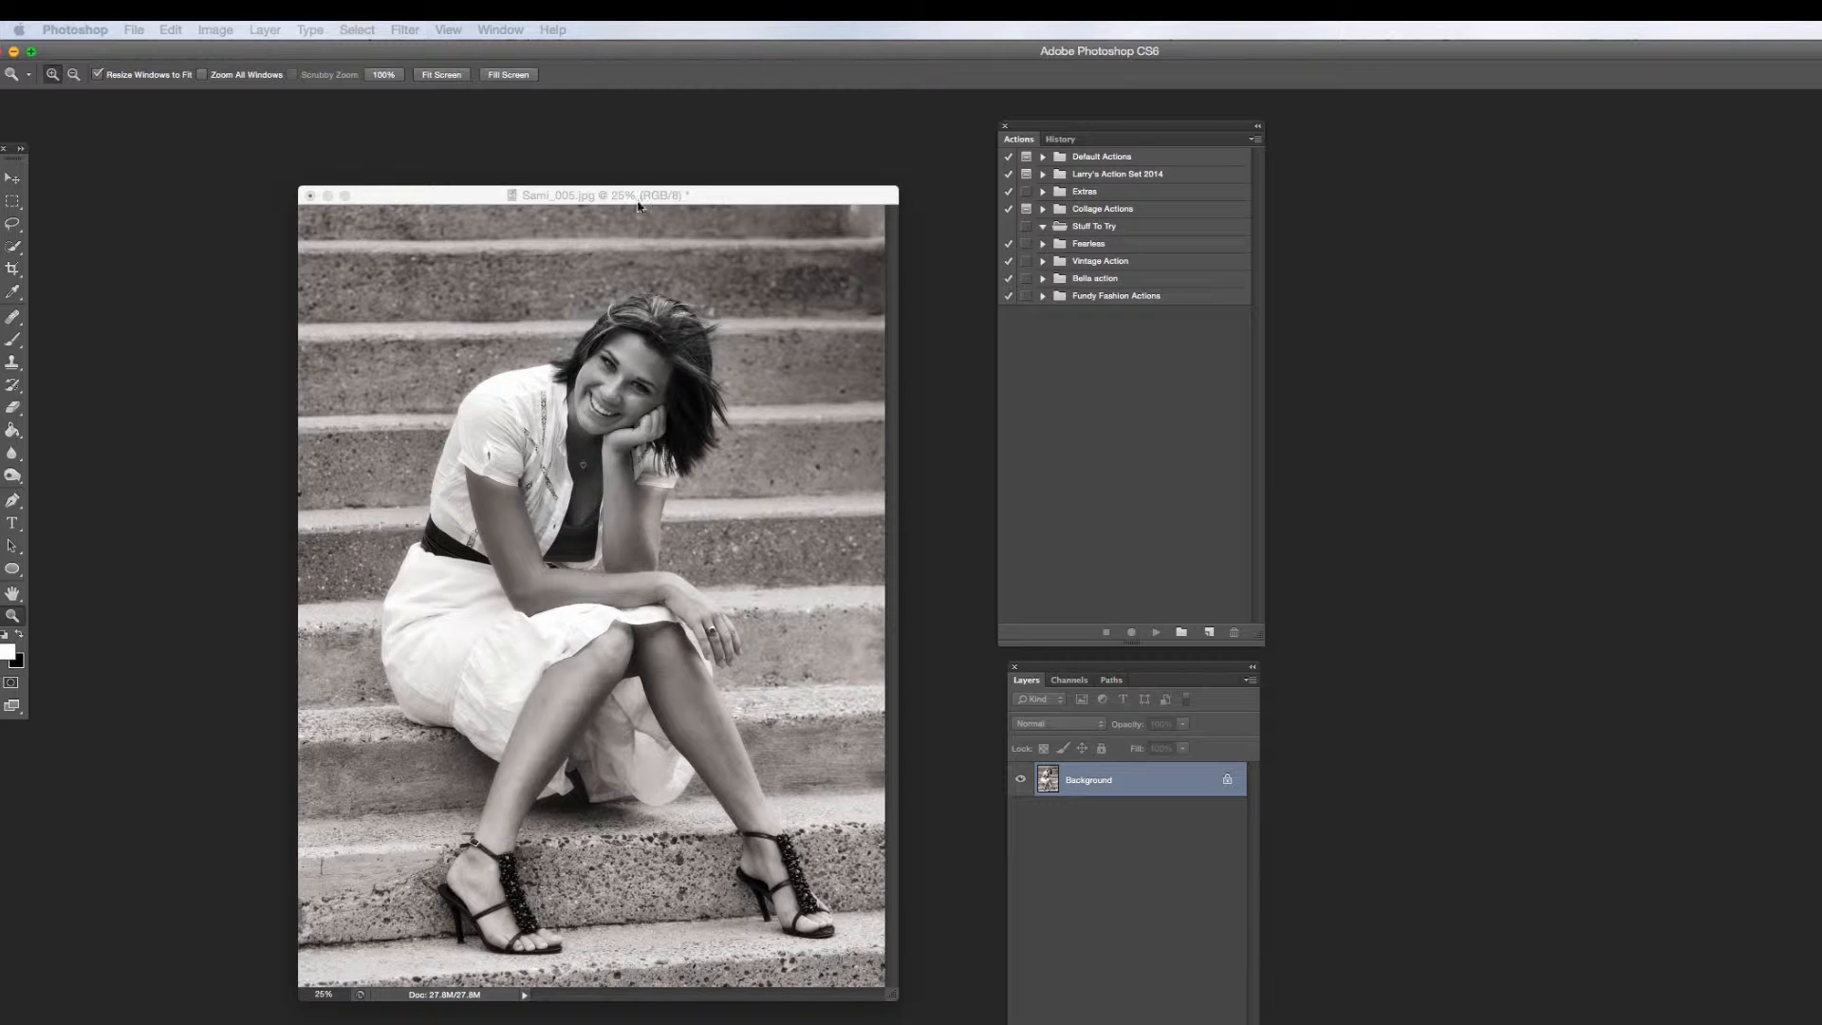
left_click_drag(800, 201, 788, 196)
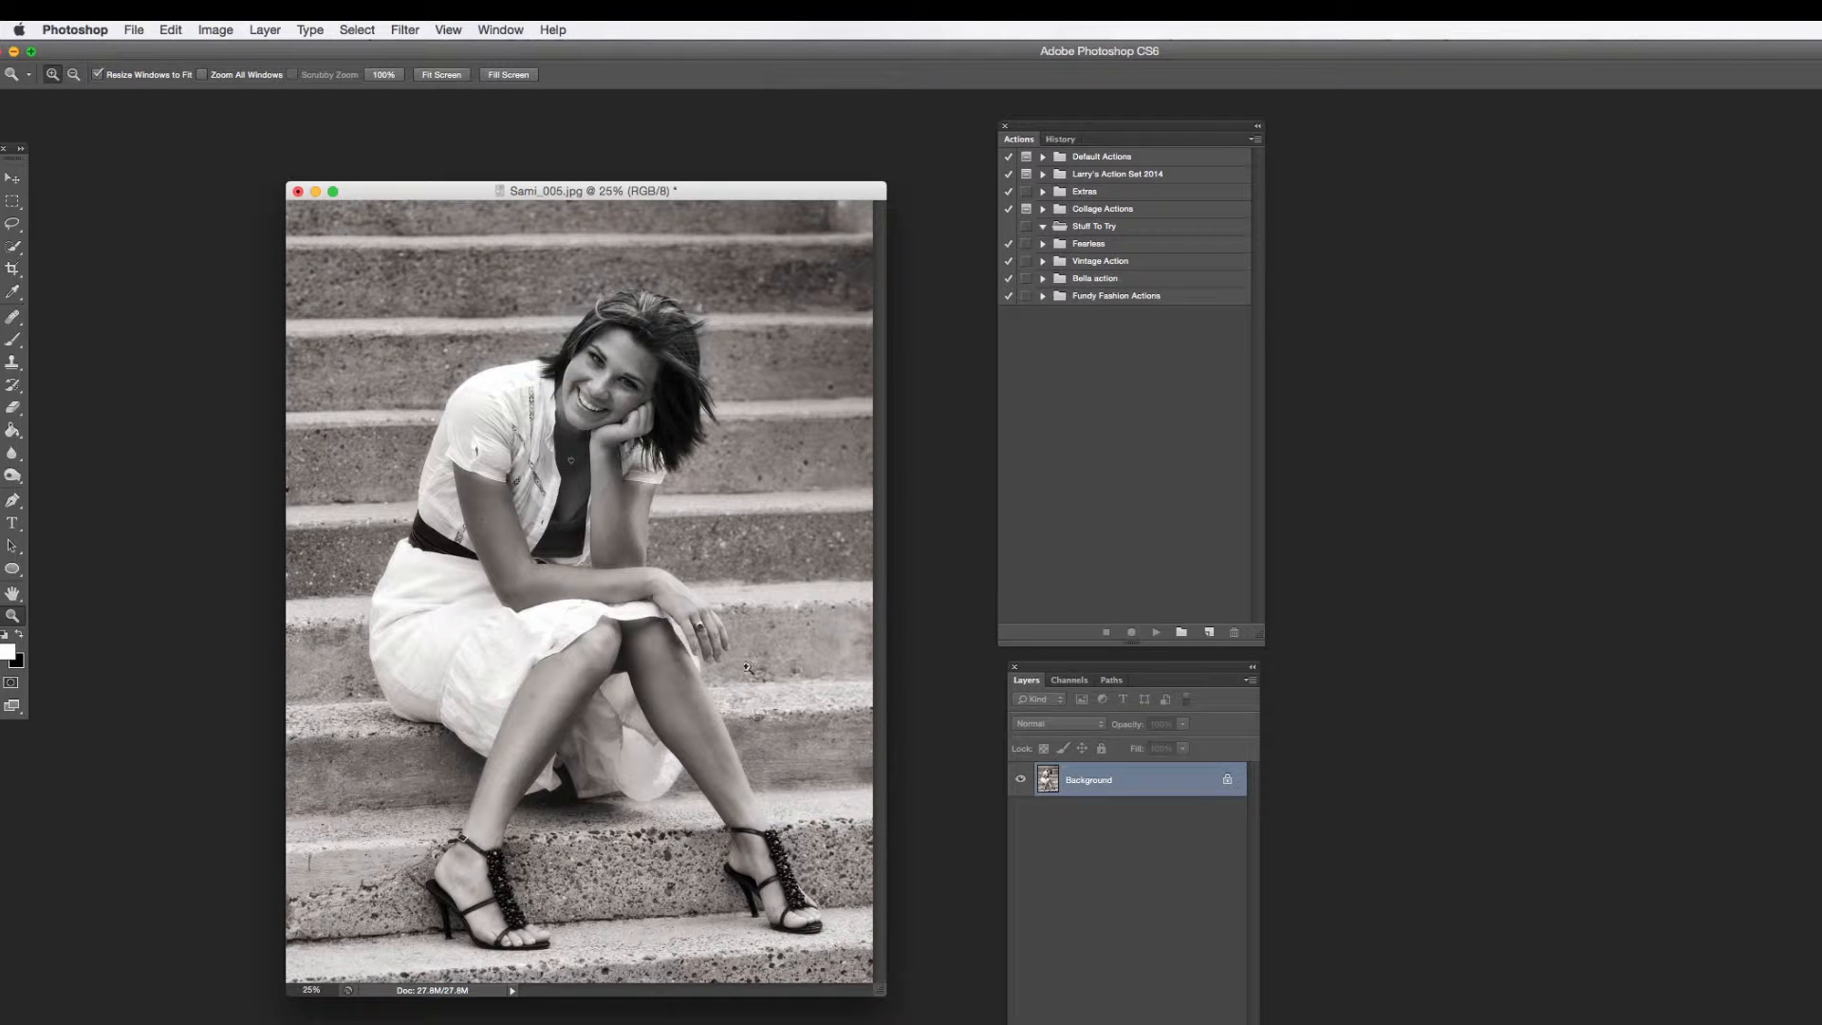
left_click_drag(863, 198, 873, 191)
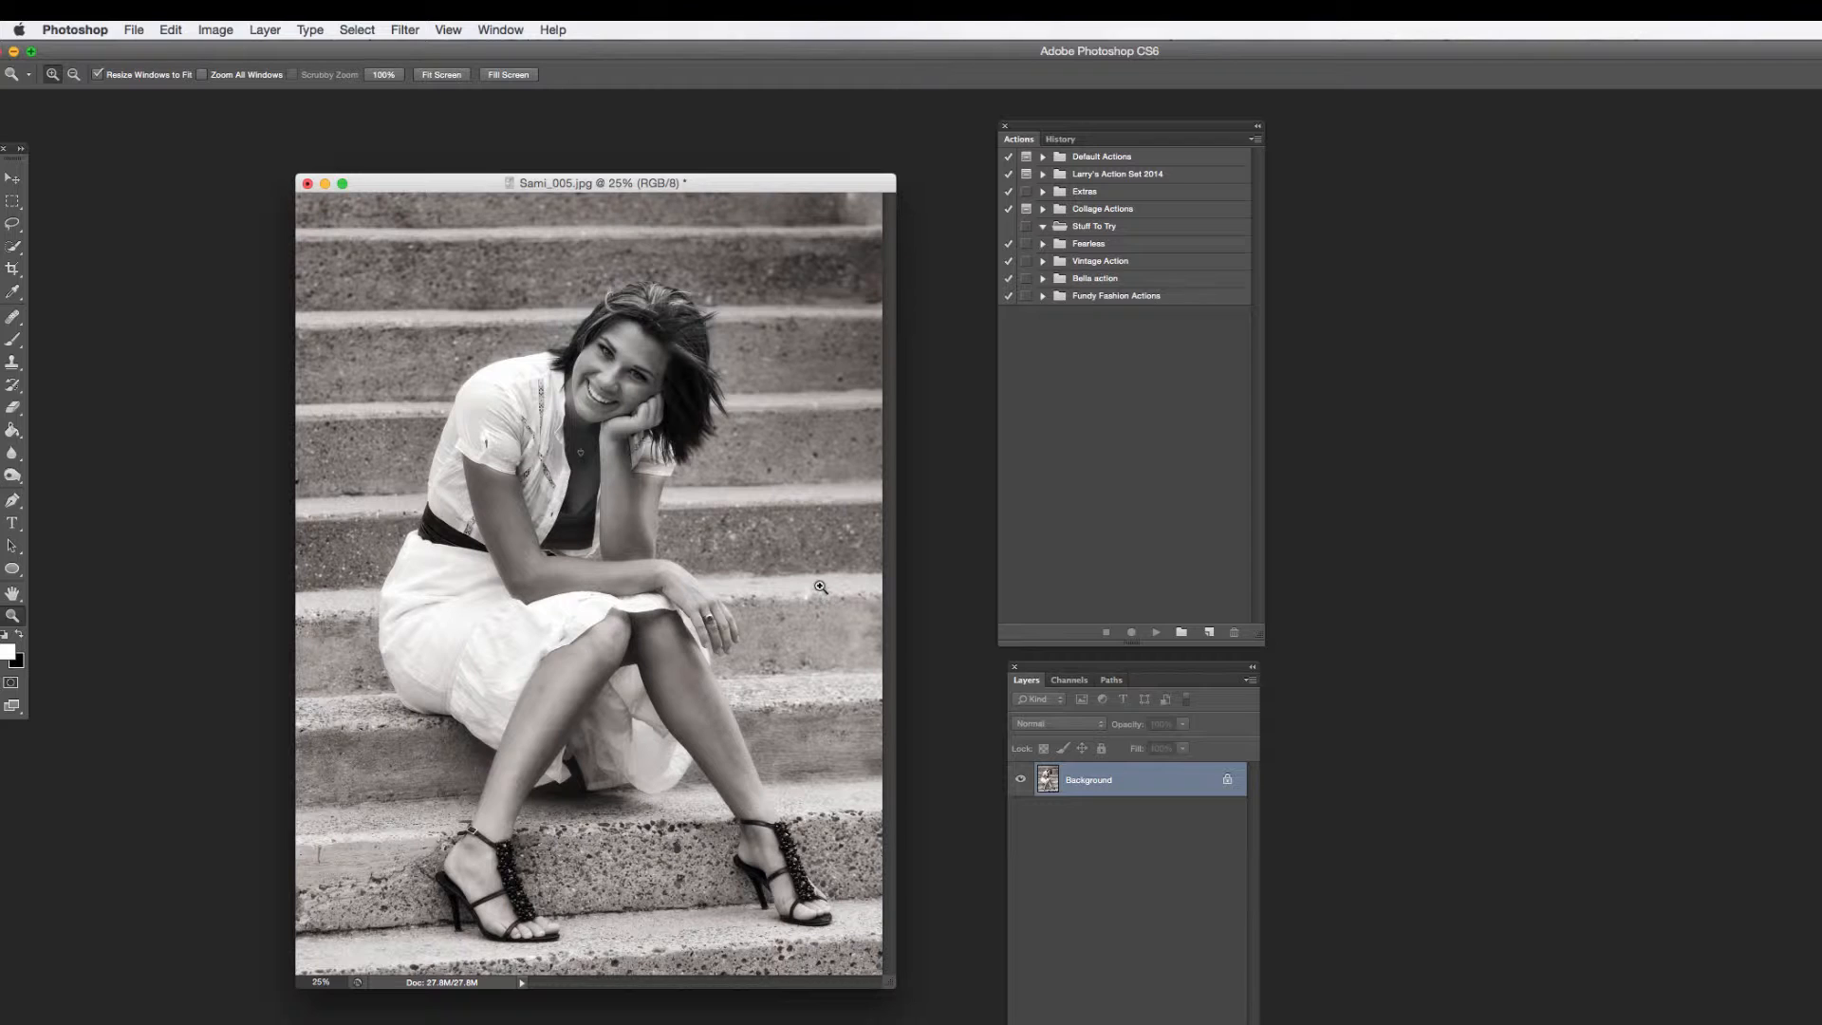
left_click_drag(876, 184, 883, 181)
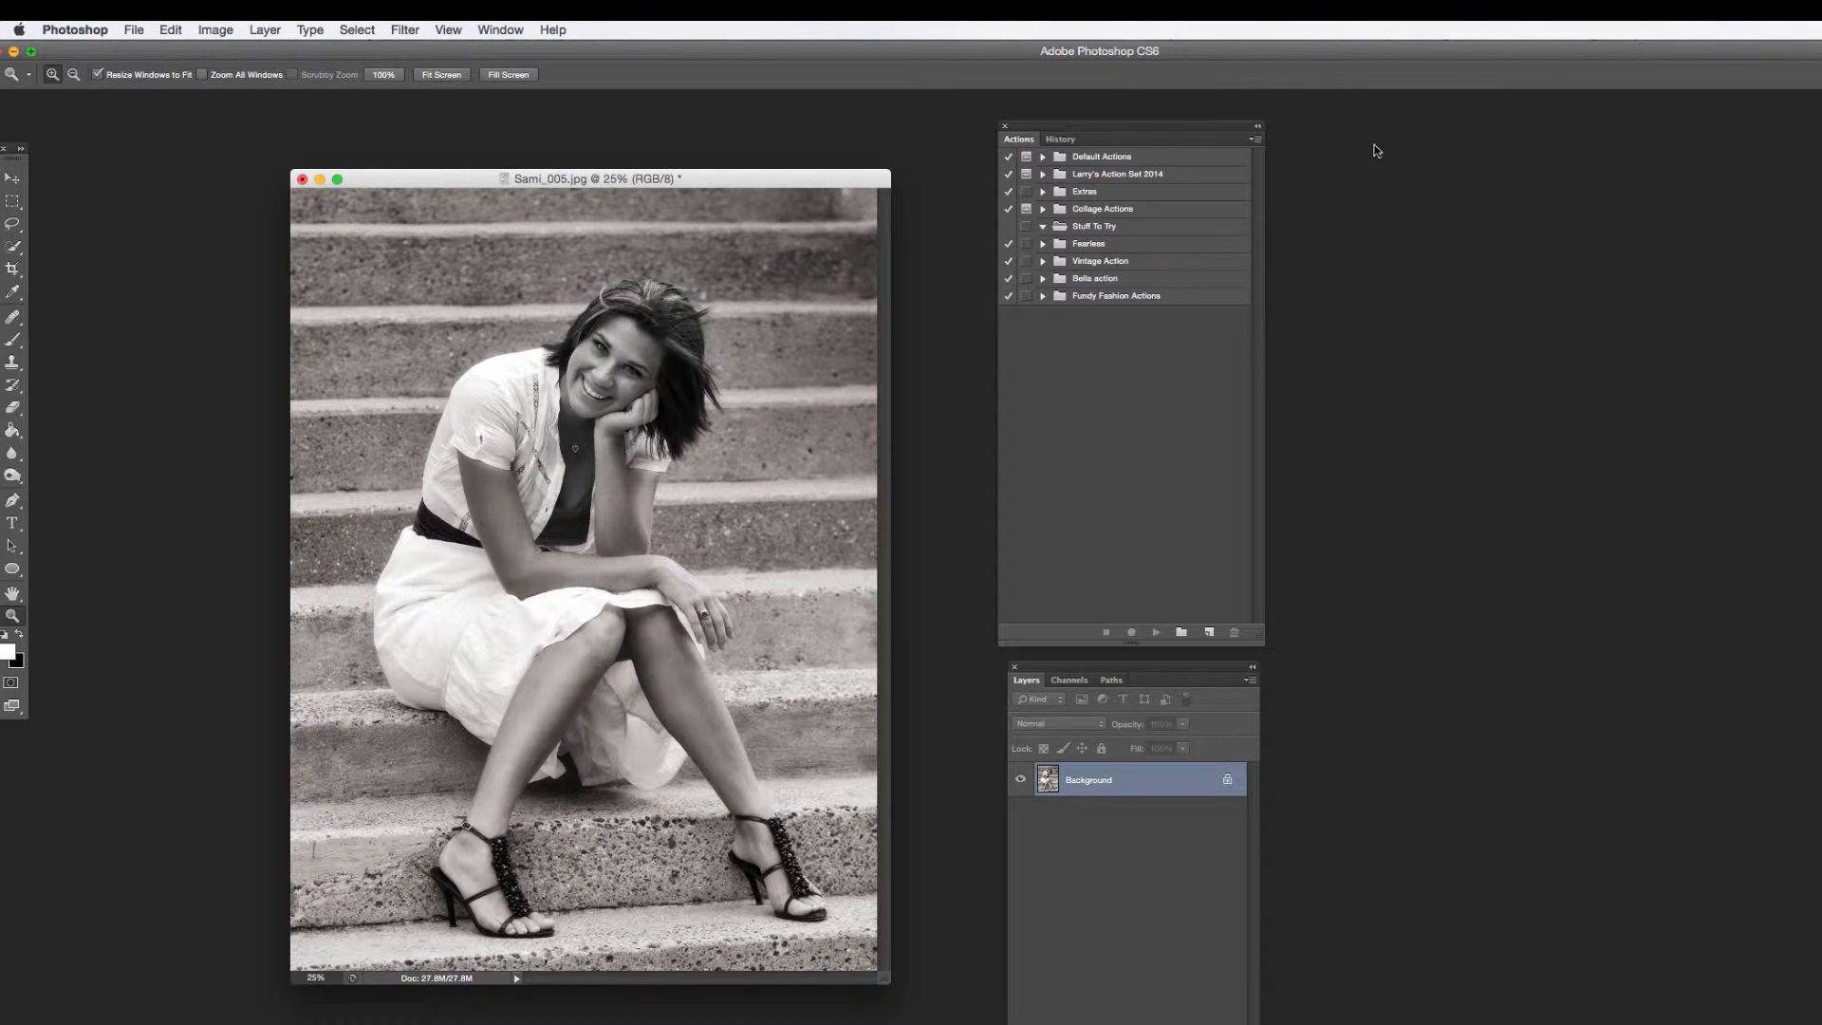
- Move the Actions and Layers panels closer to the photo, with one above the other
left_click_drag(1170, 121, 1144, 122)
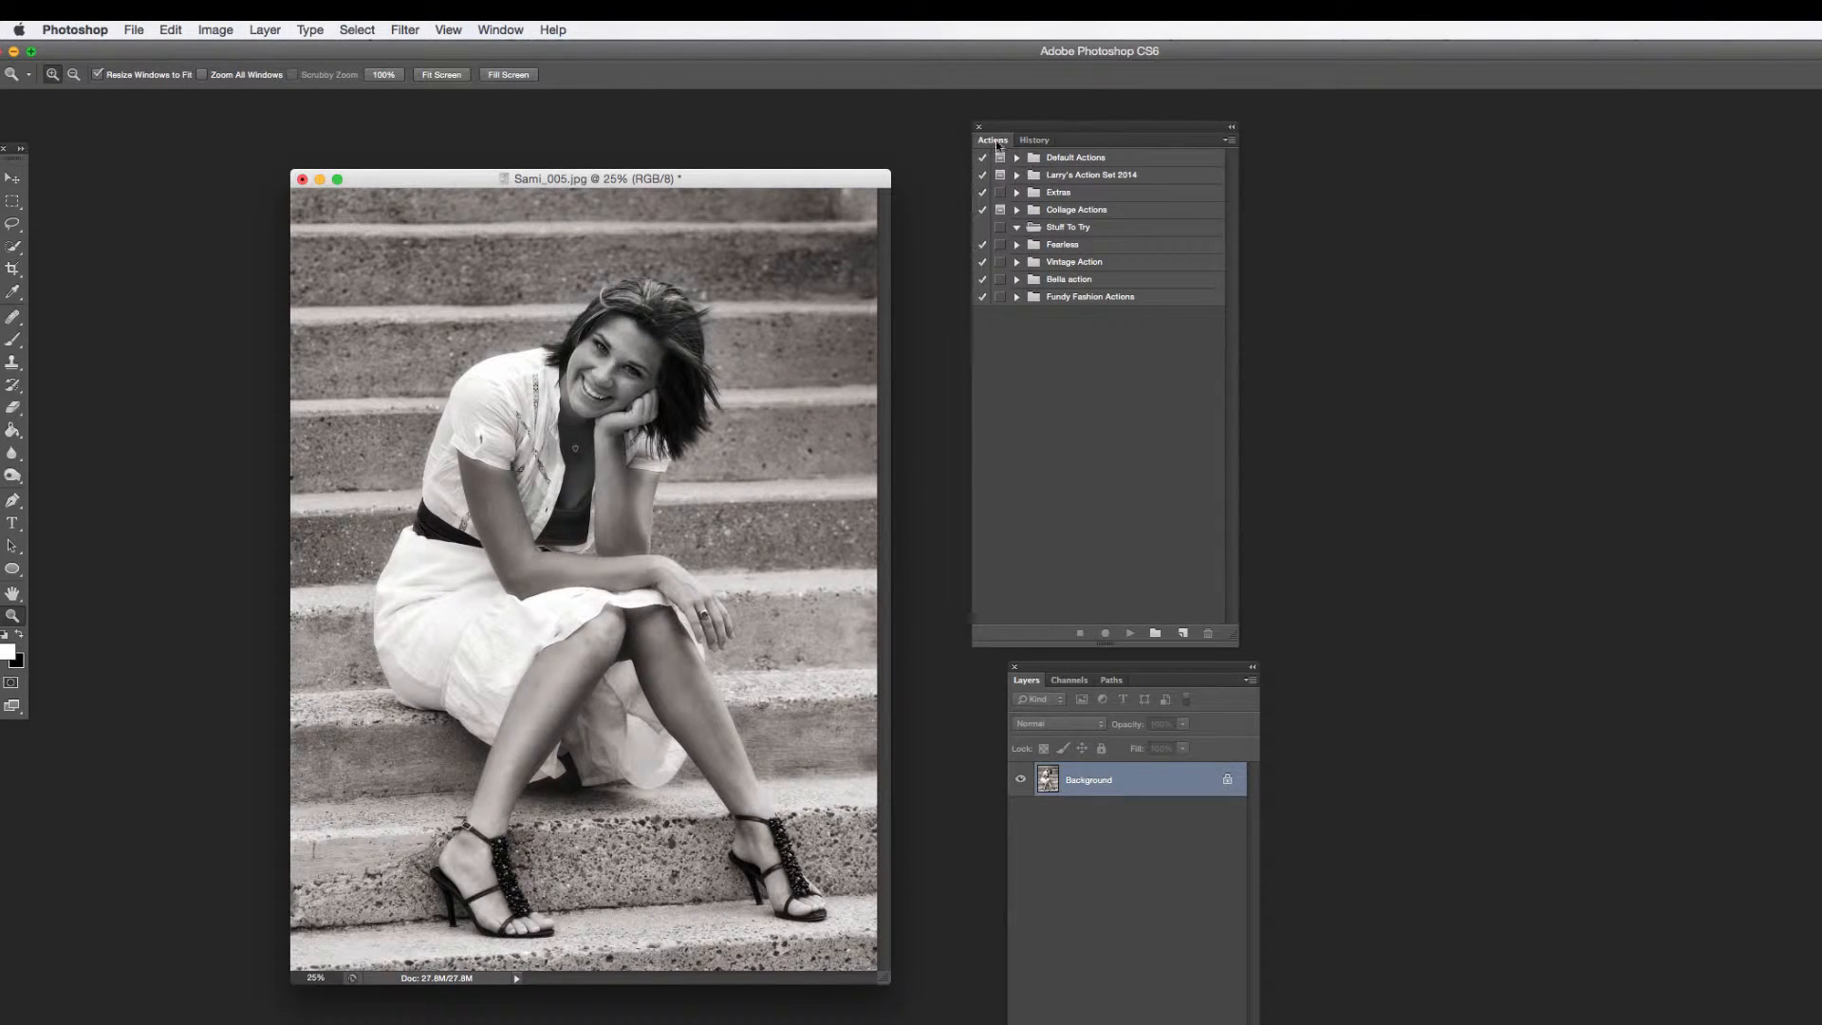
left_click(500, 29)
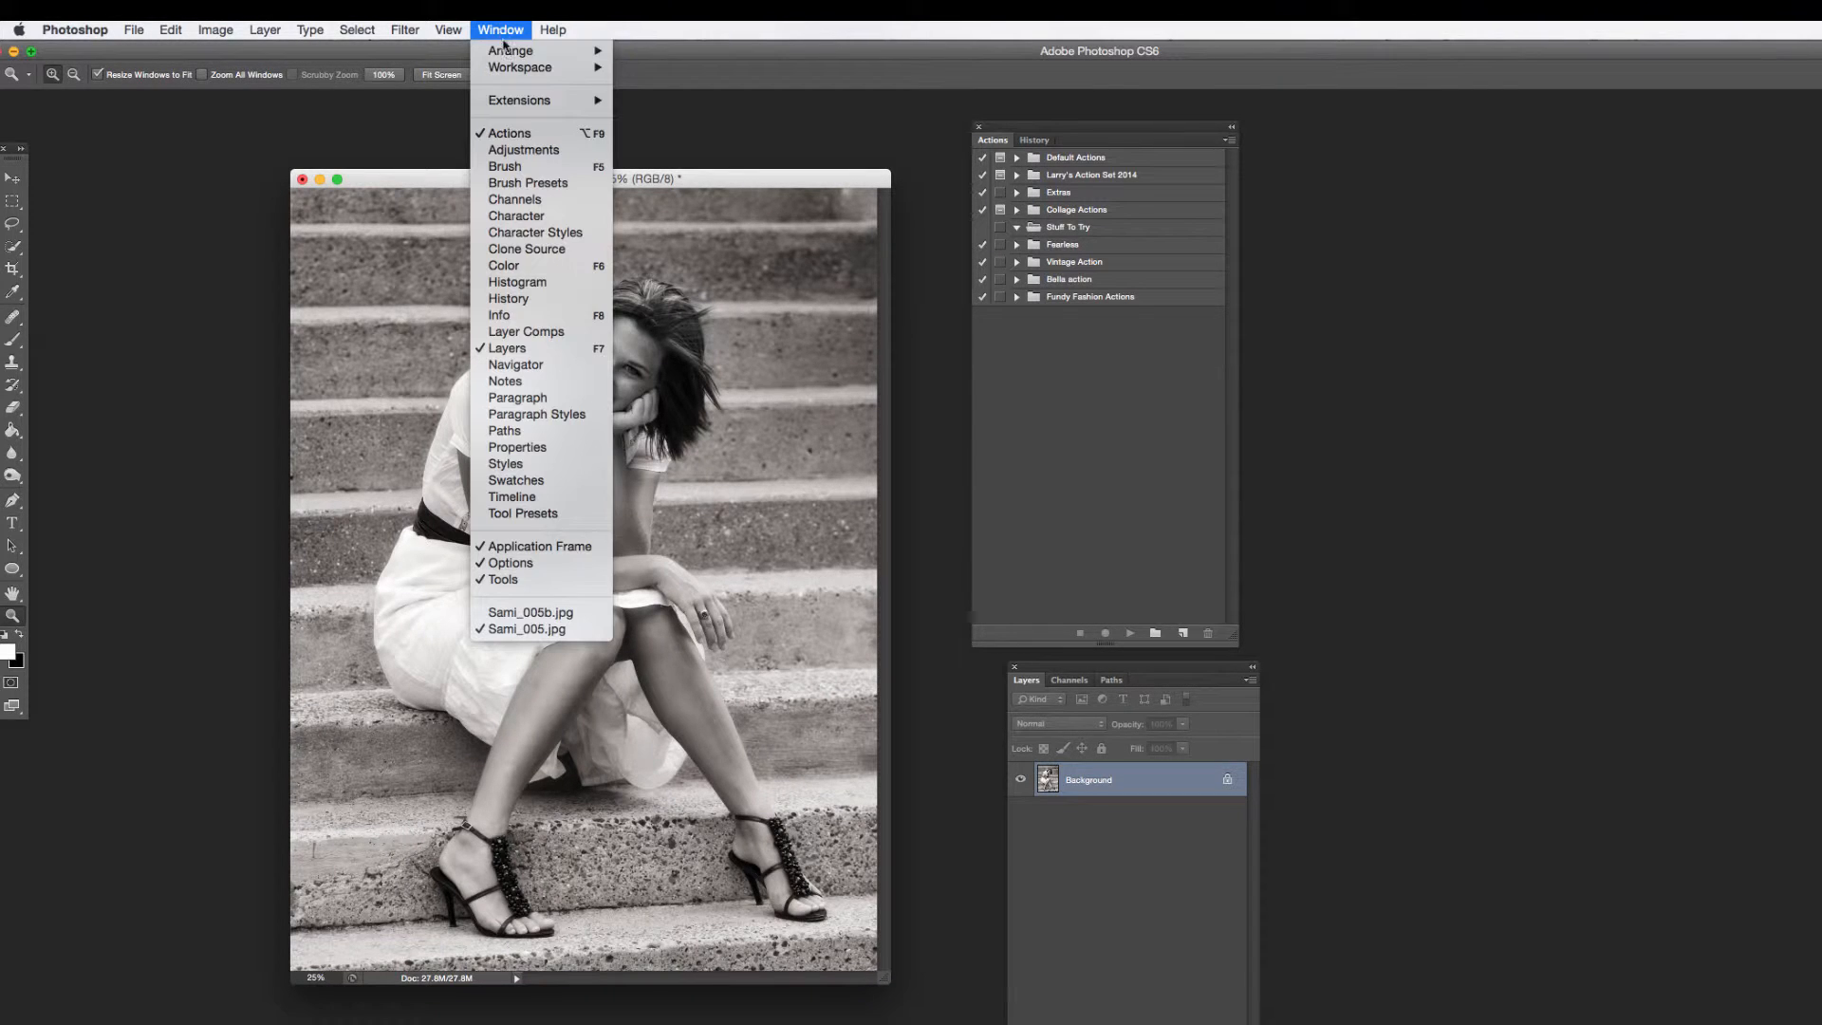
left_click(757, 121)
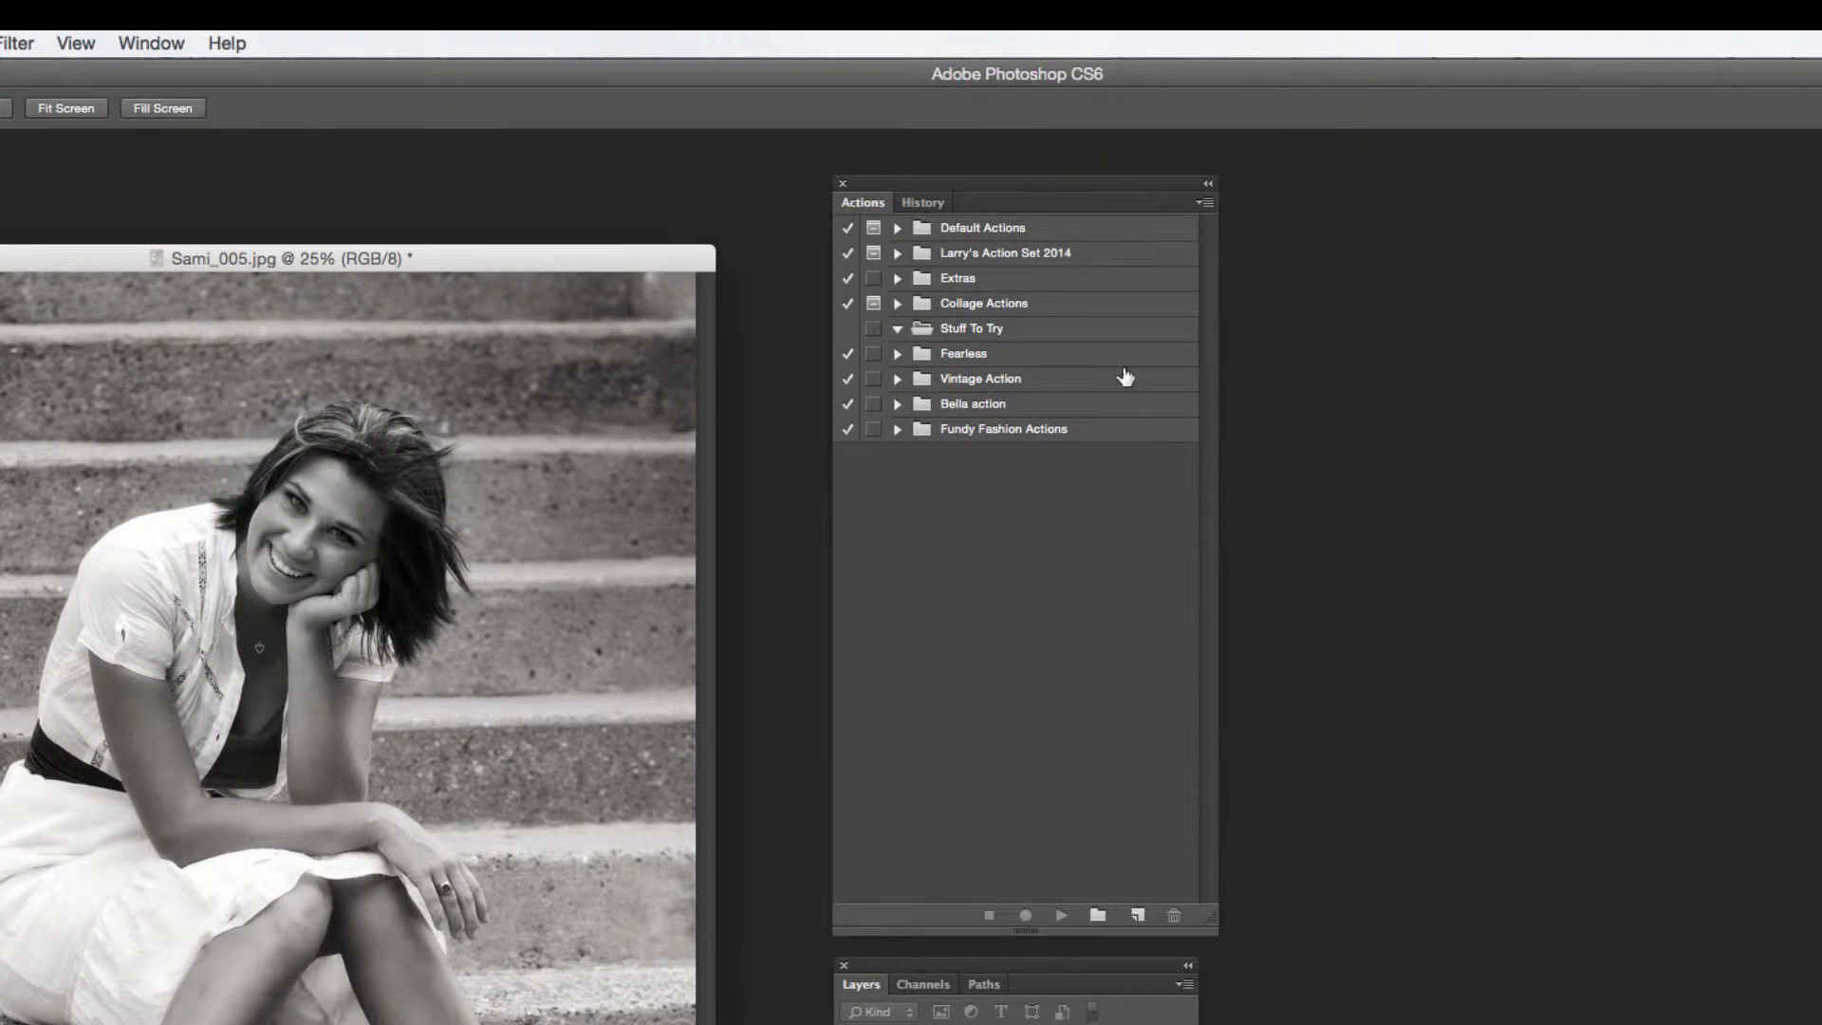
left_click_drag(1038, 182, 989, 181)
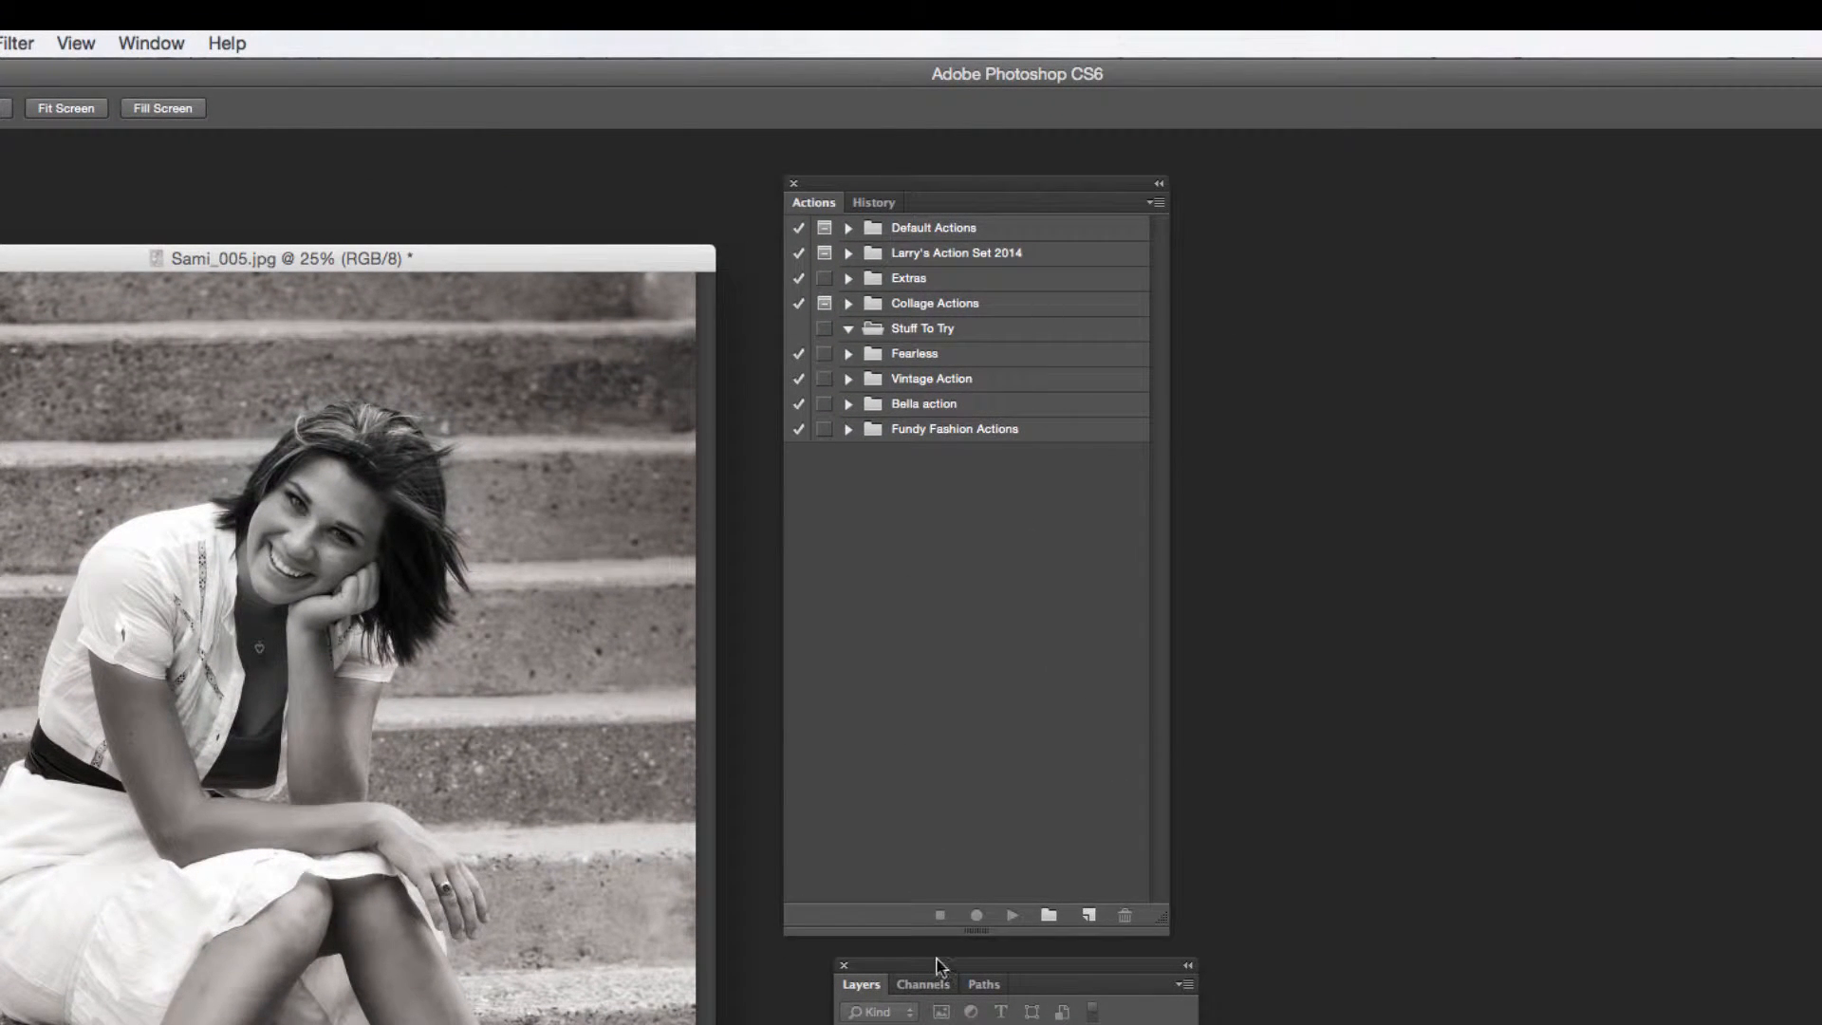
left_click_drag(930, 964, 901, 962)
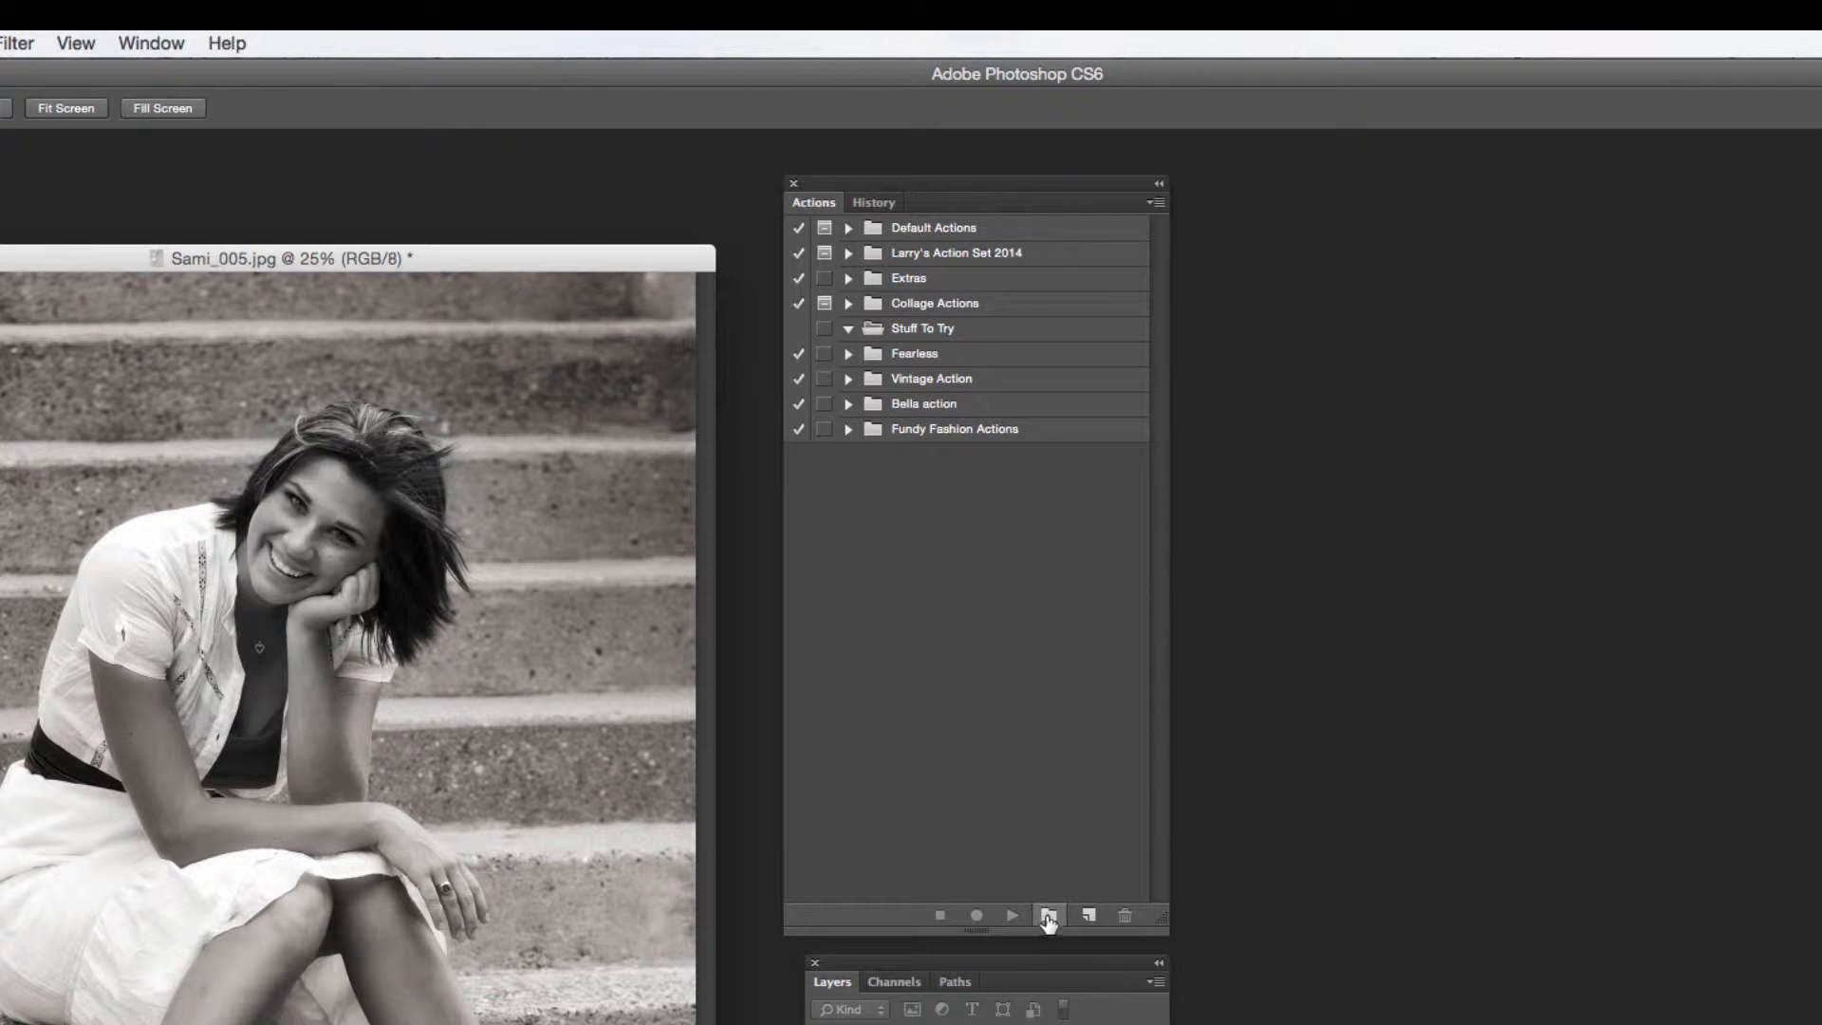
- Create a new action set named PMM Tutorial
left_click(1048, 916)
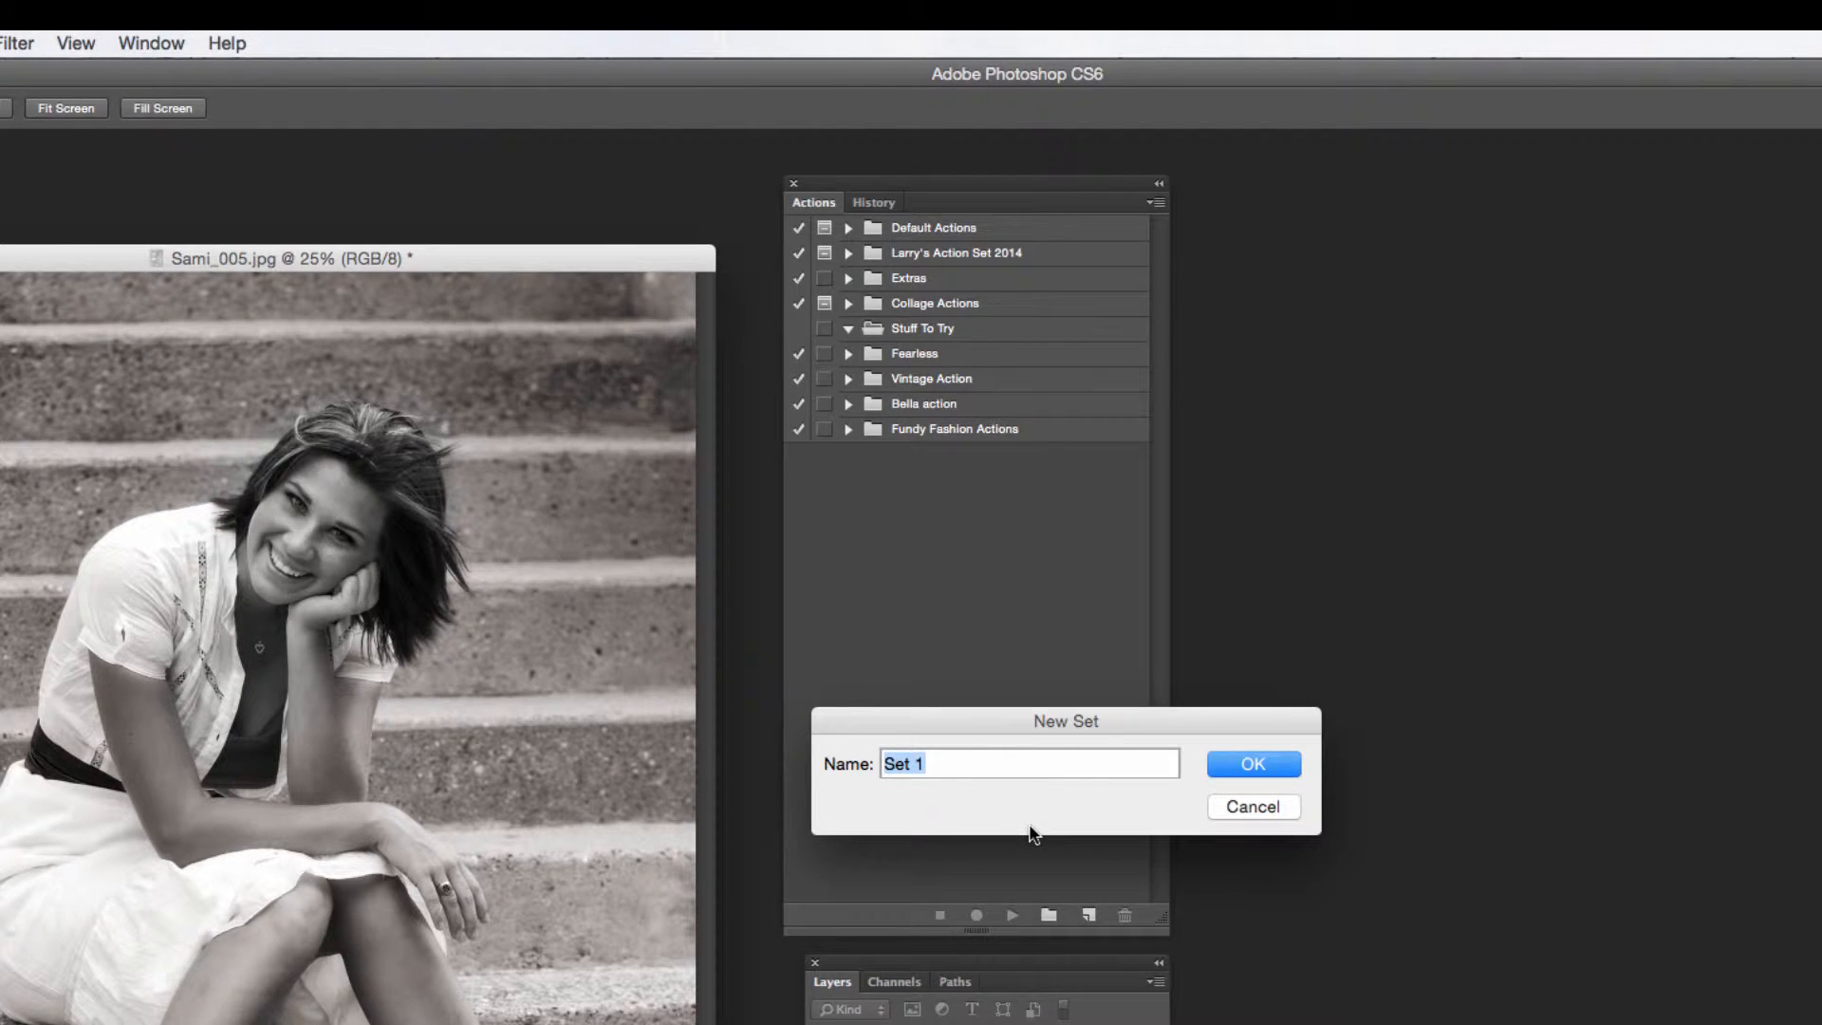
type("PMM Tutorial")
key("Return")
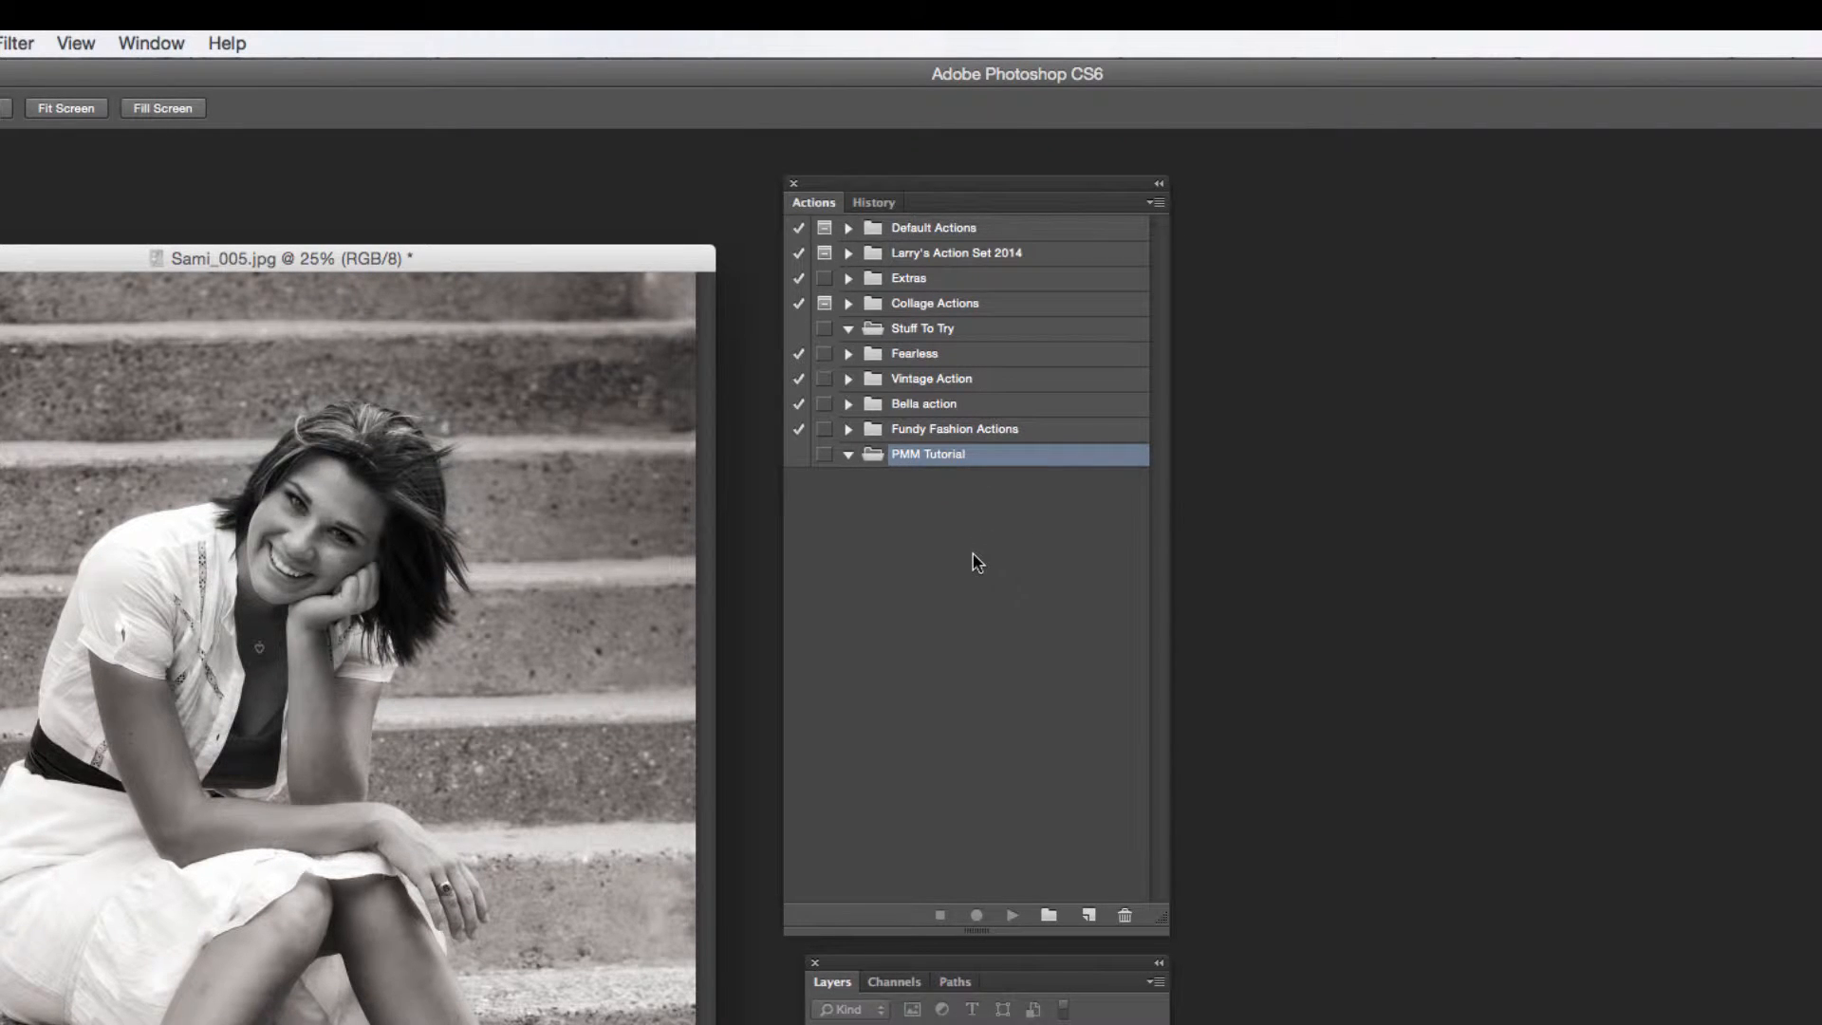
- Start recording a new action named PreRetouch in the PMM Tutorial set, with F2 as its function key
left_click_drag(677, 254, 680, 315)
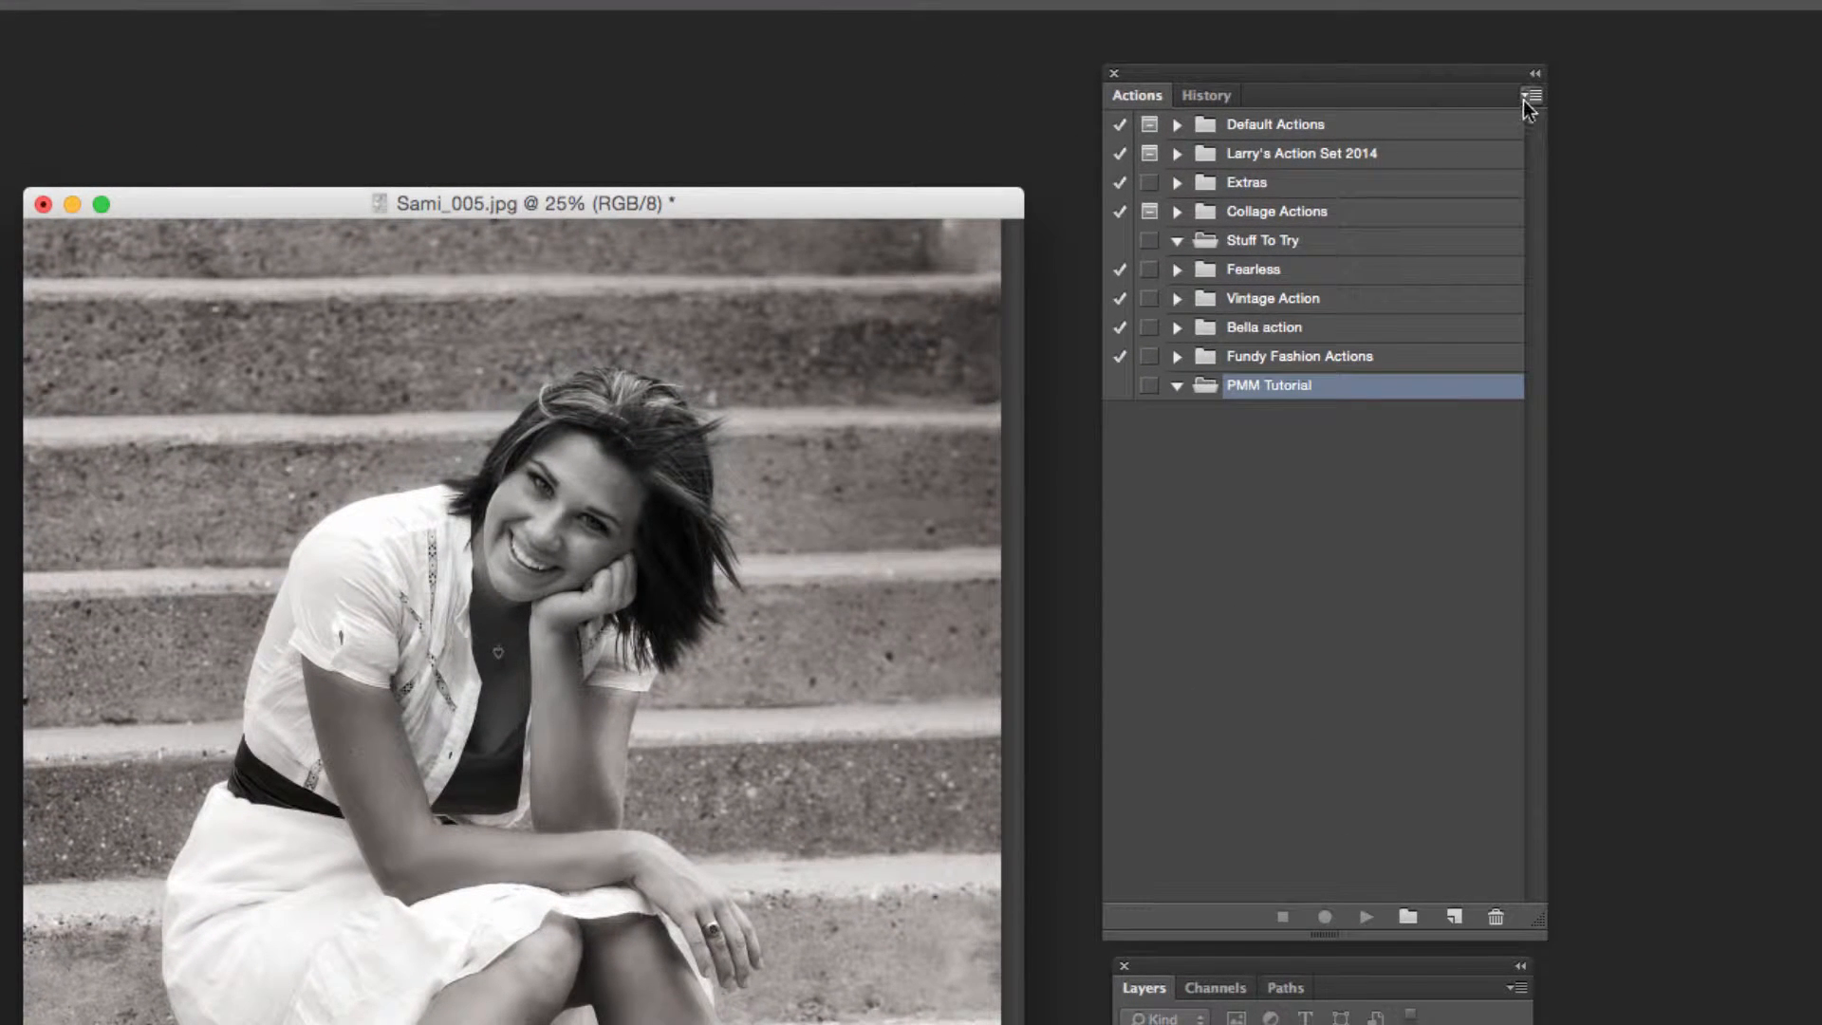
left_click(1527, 98)
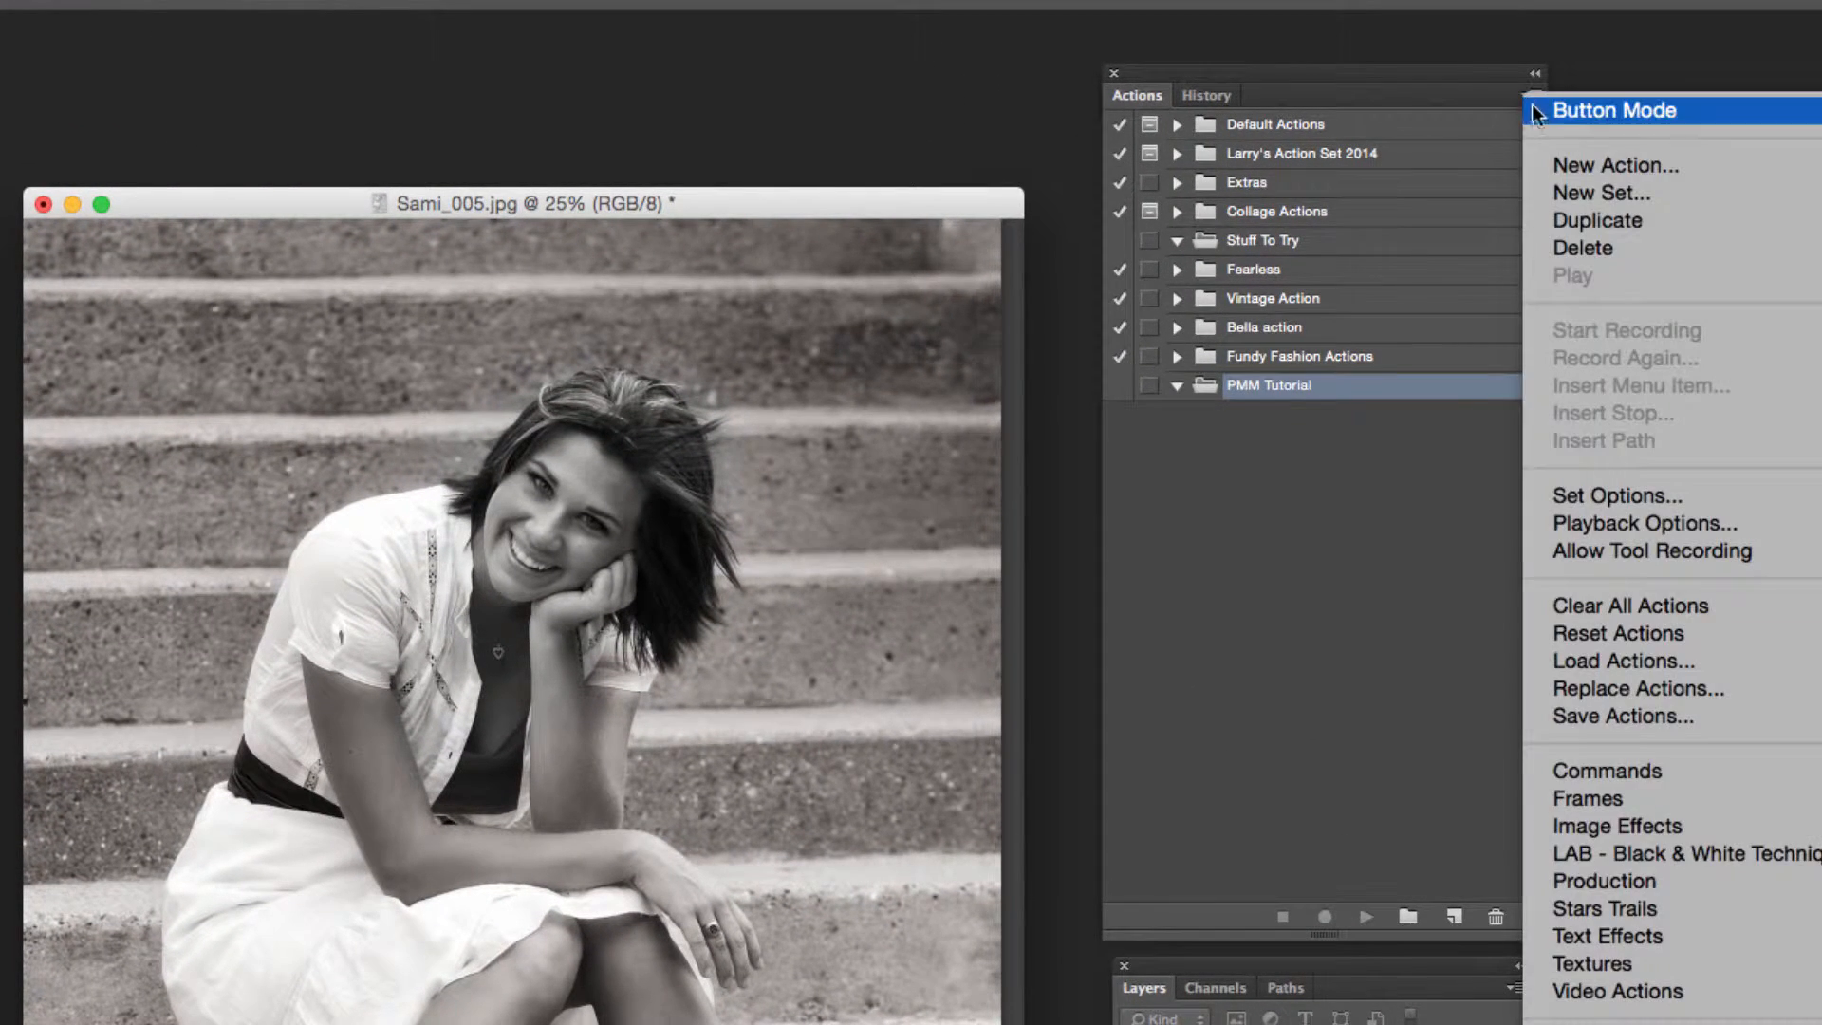
left_click(1580, 168)
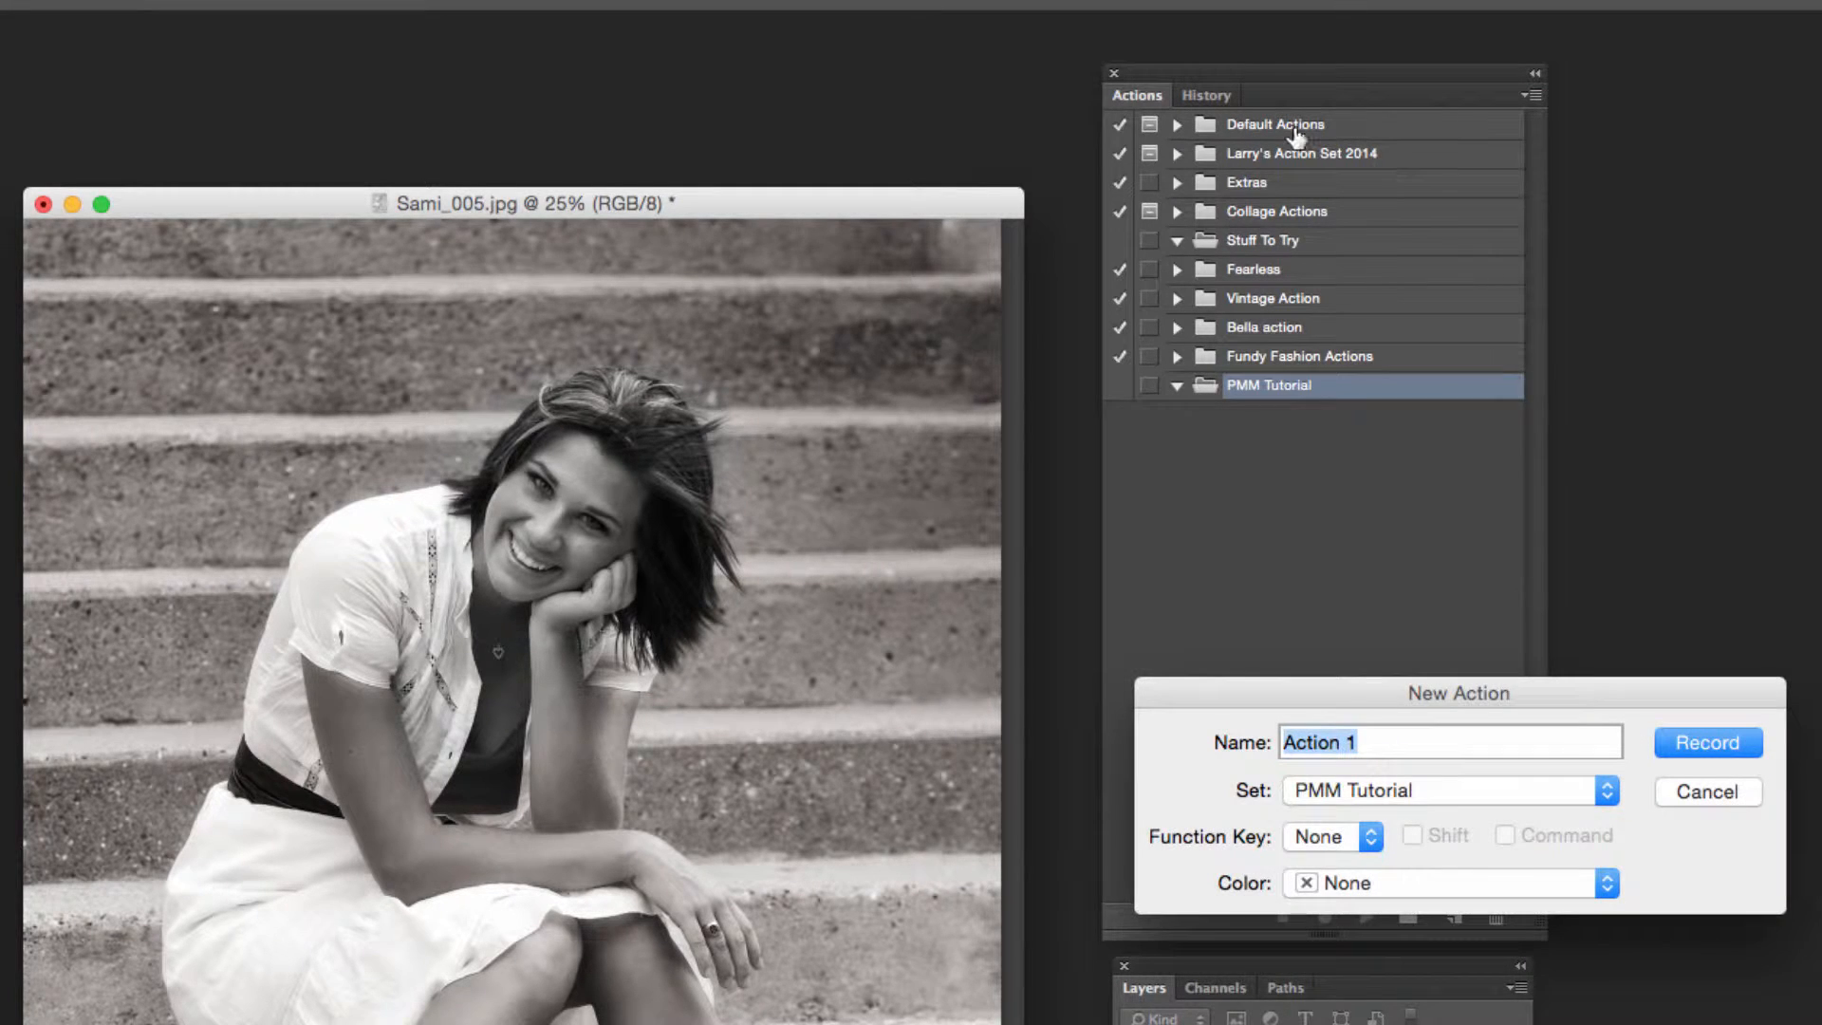
type("PreRetouch")
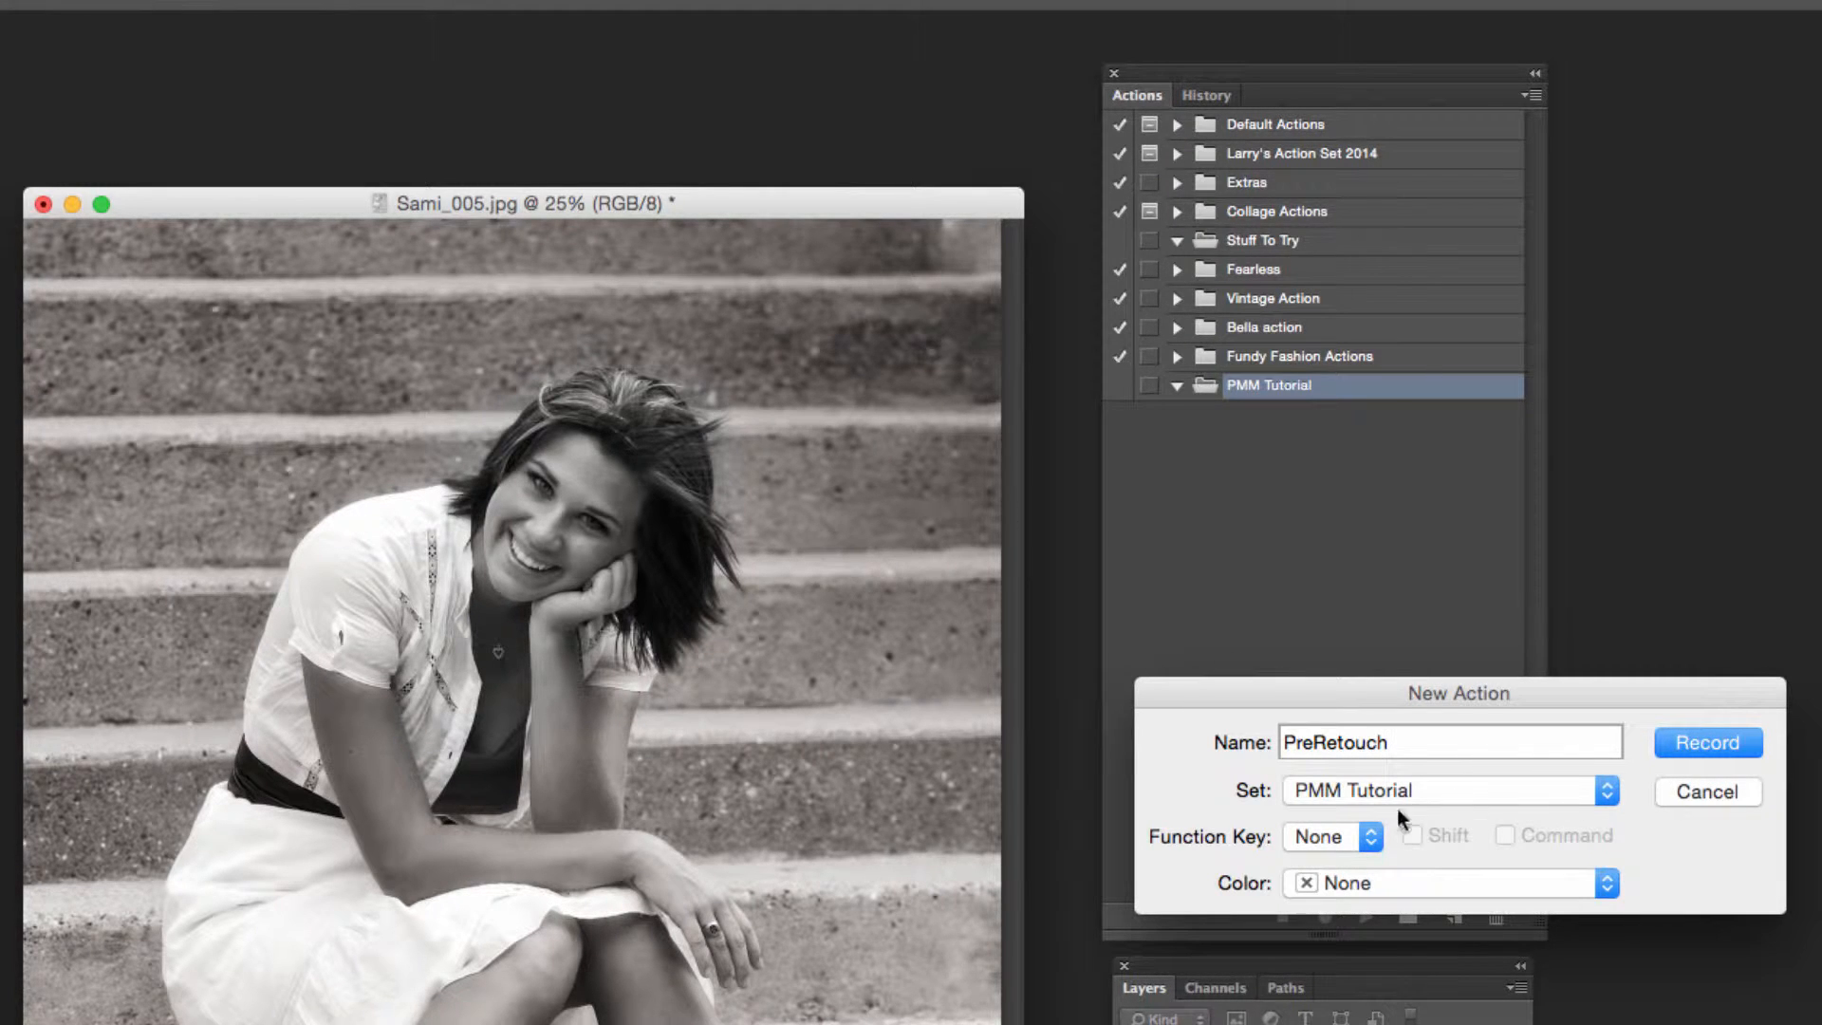
left_click(1367, 834)
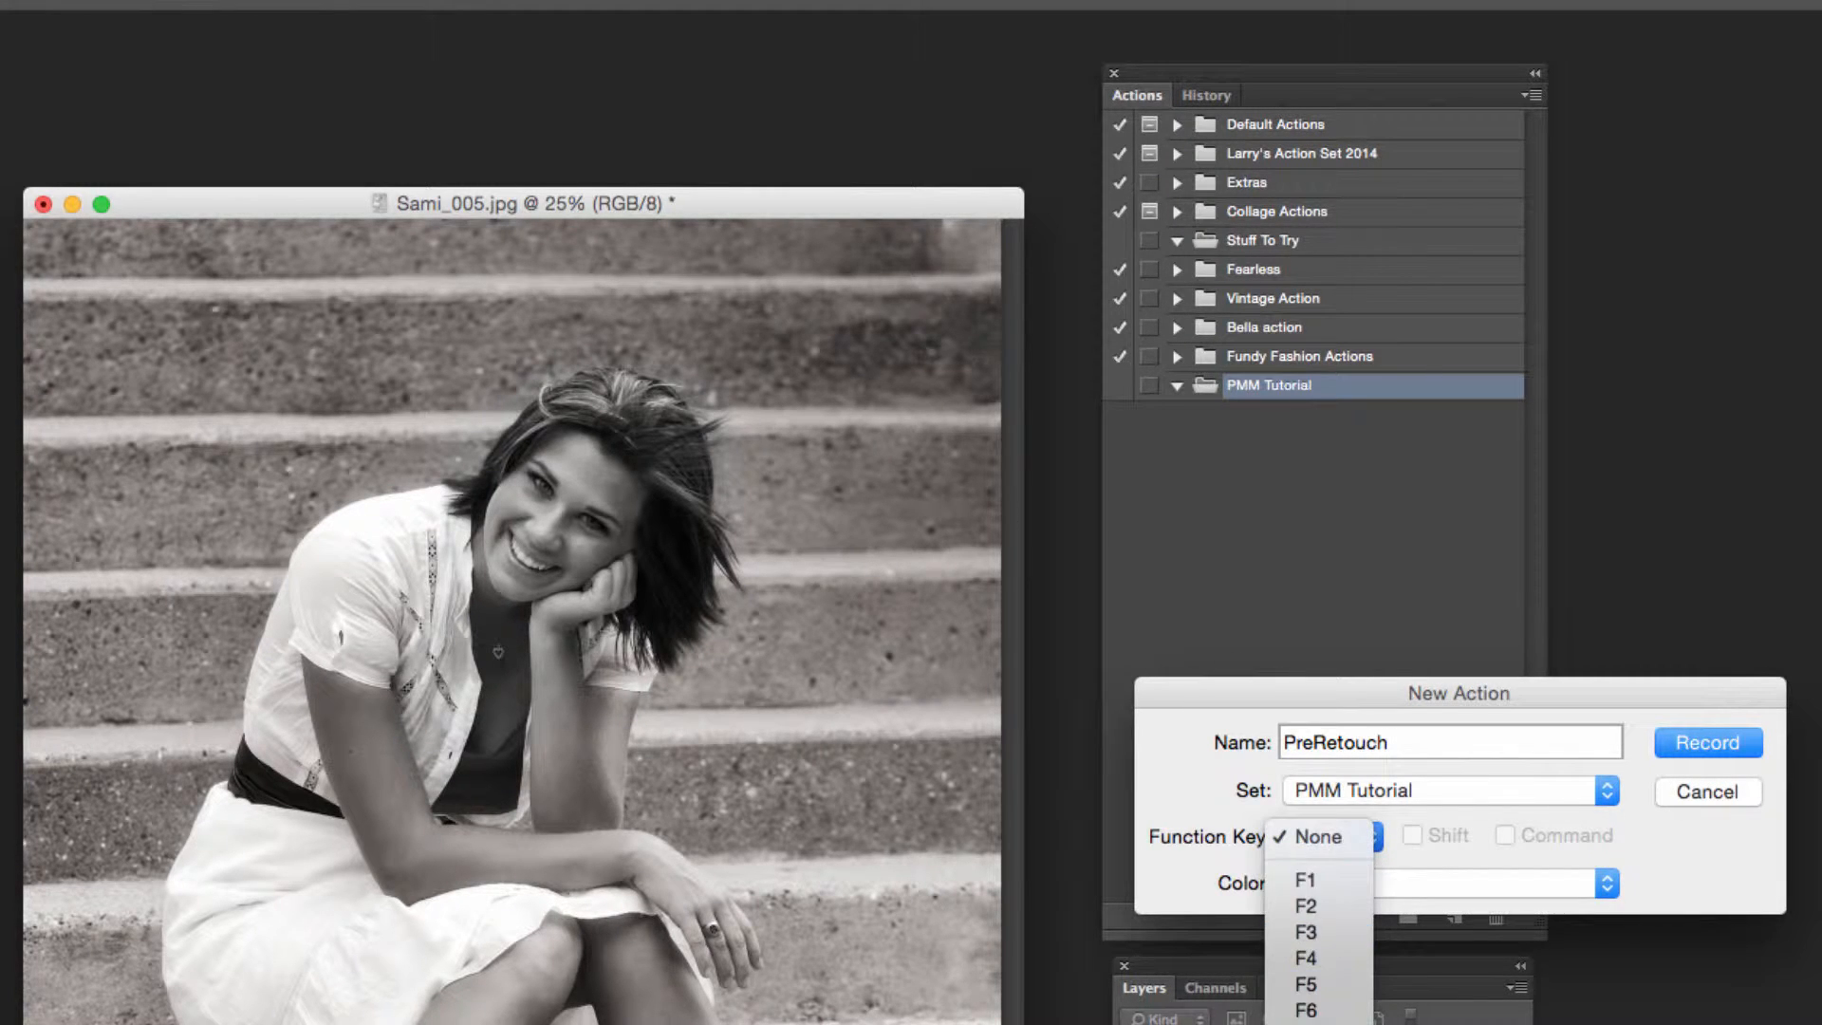
left_click(1313, 906)
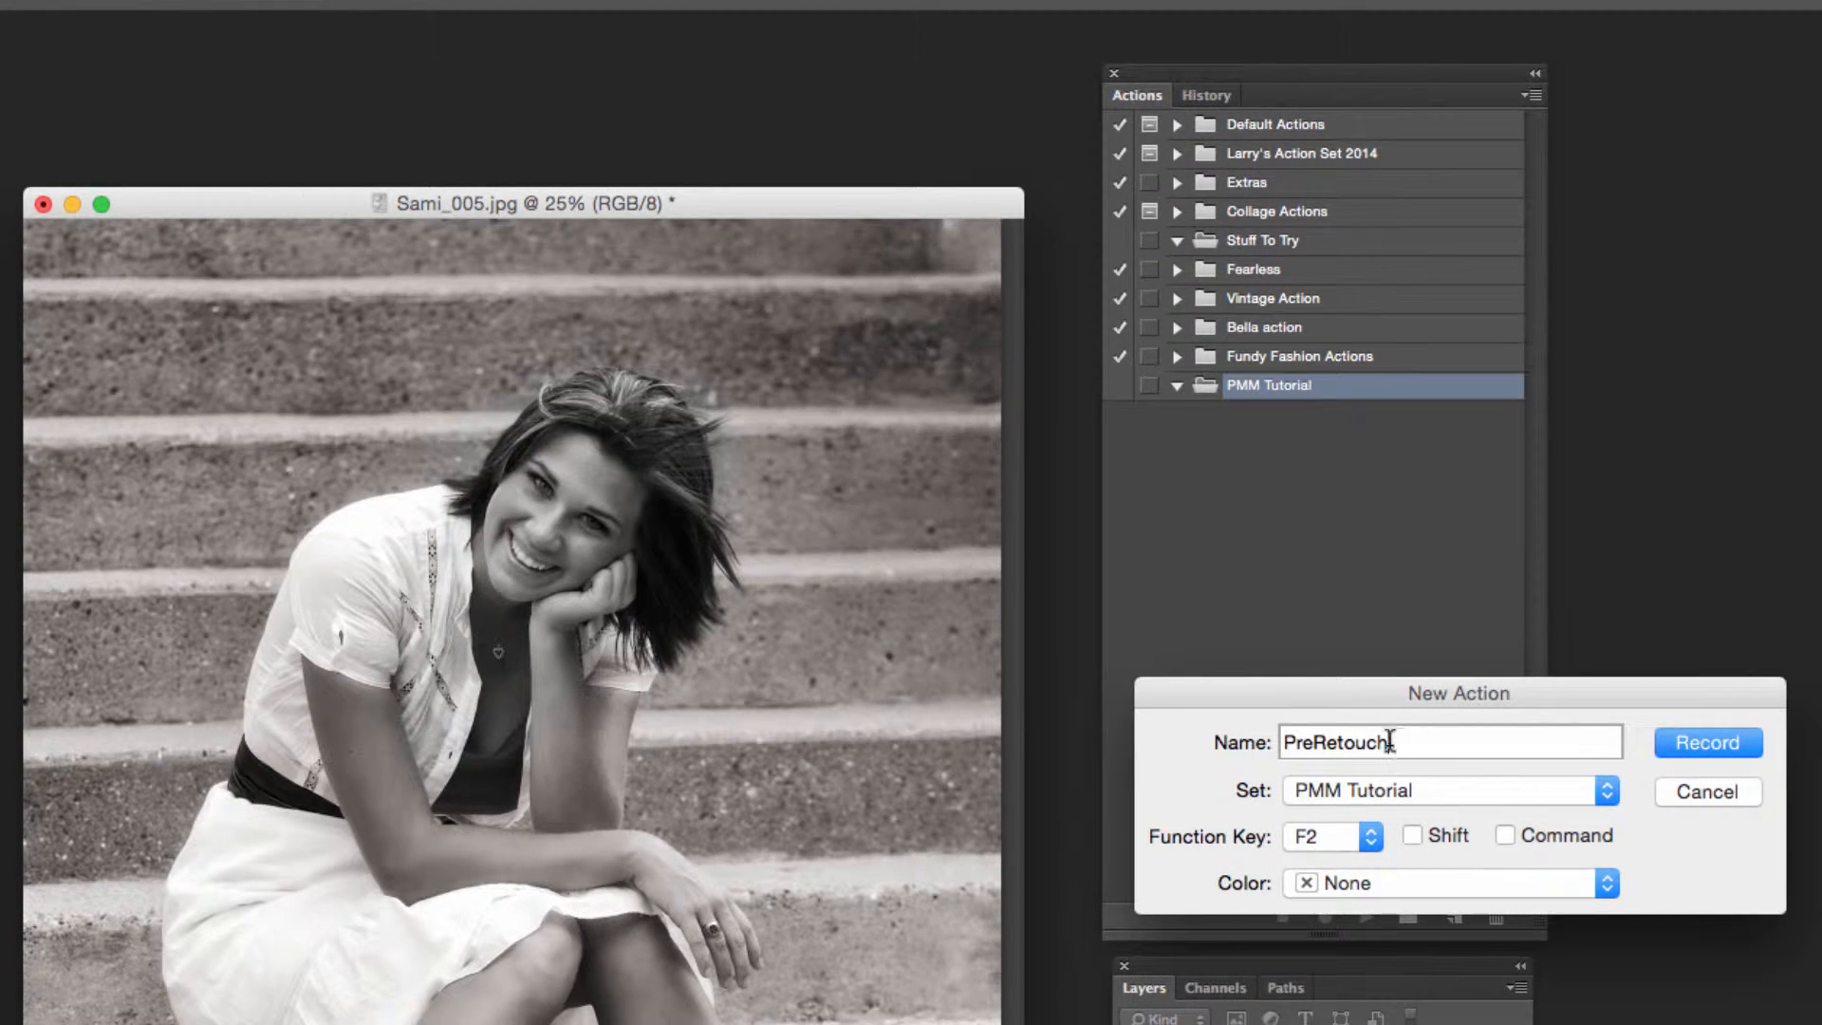
left_click(1705, 732)
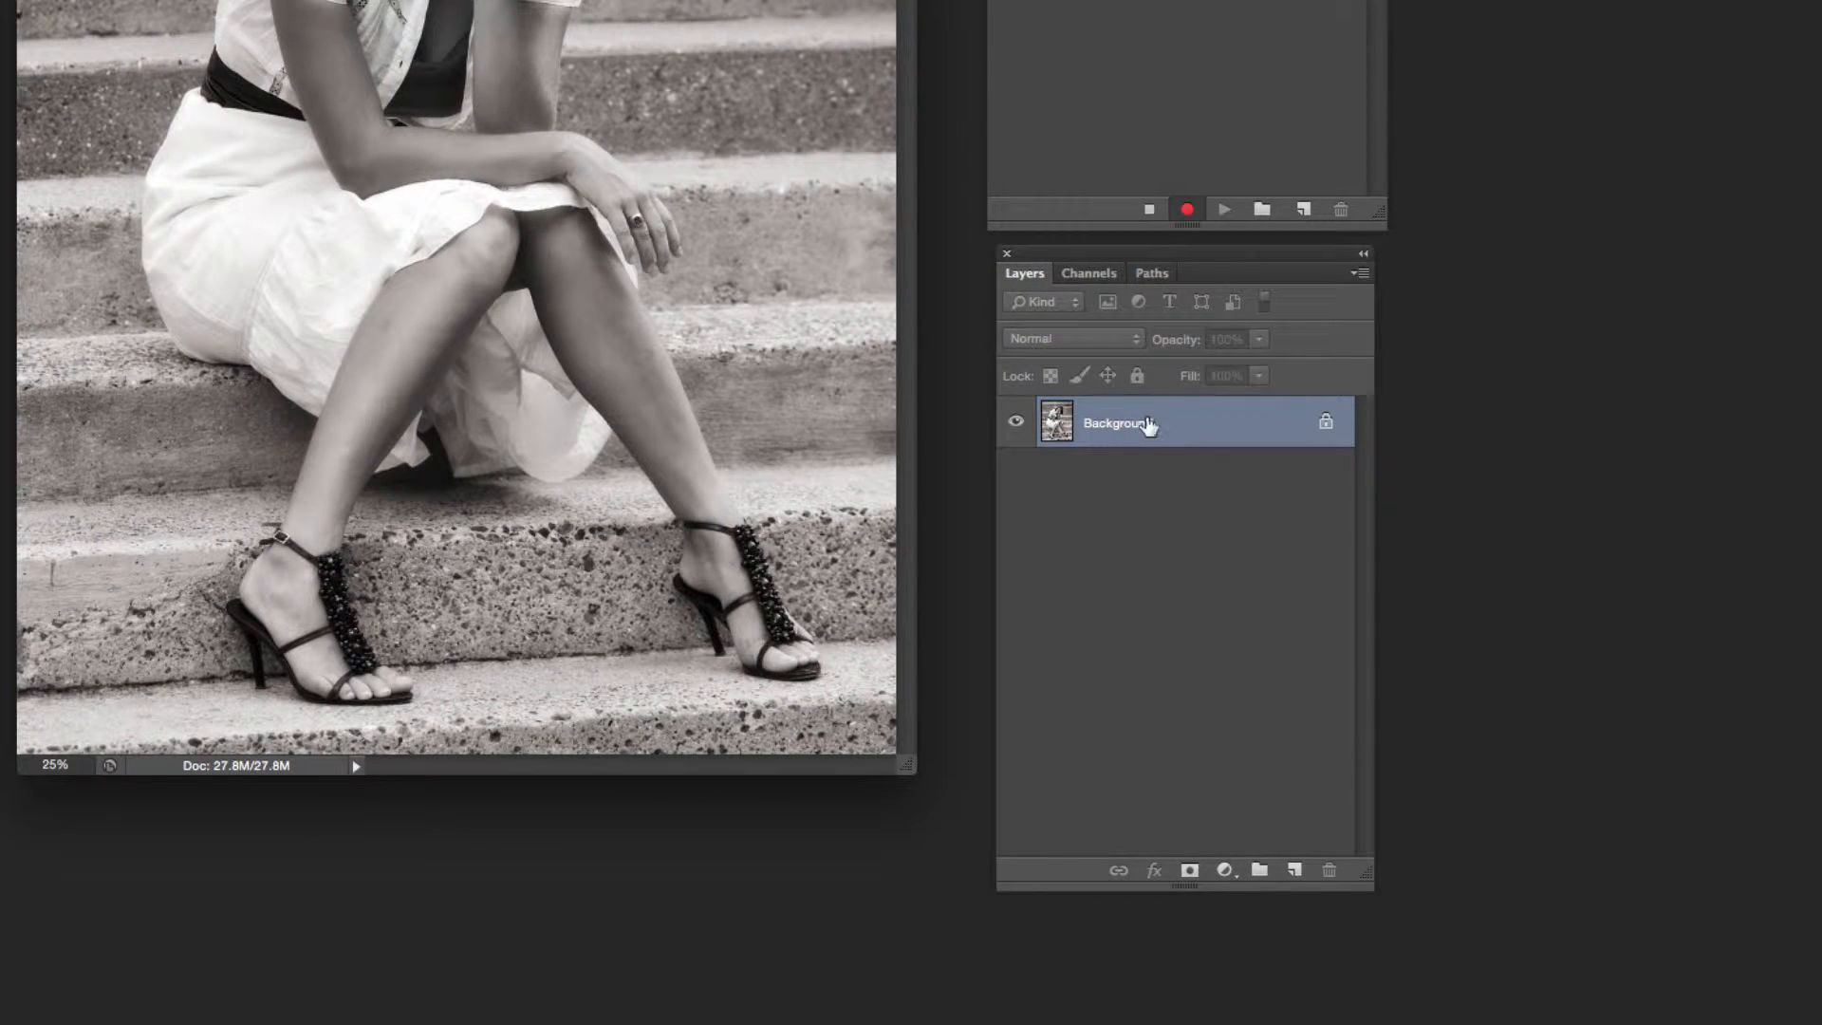
- Duplicate the Background layer and name the copy Retouched
left_click_drag(1138, 423, 1294, 868)
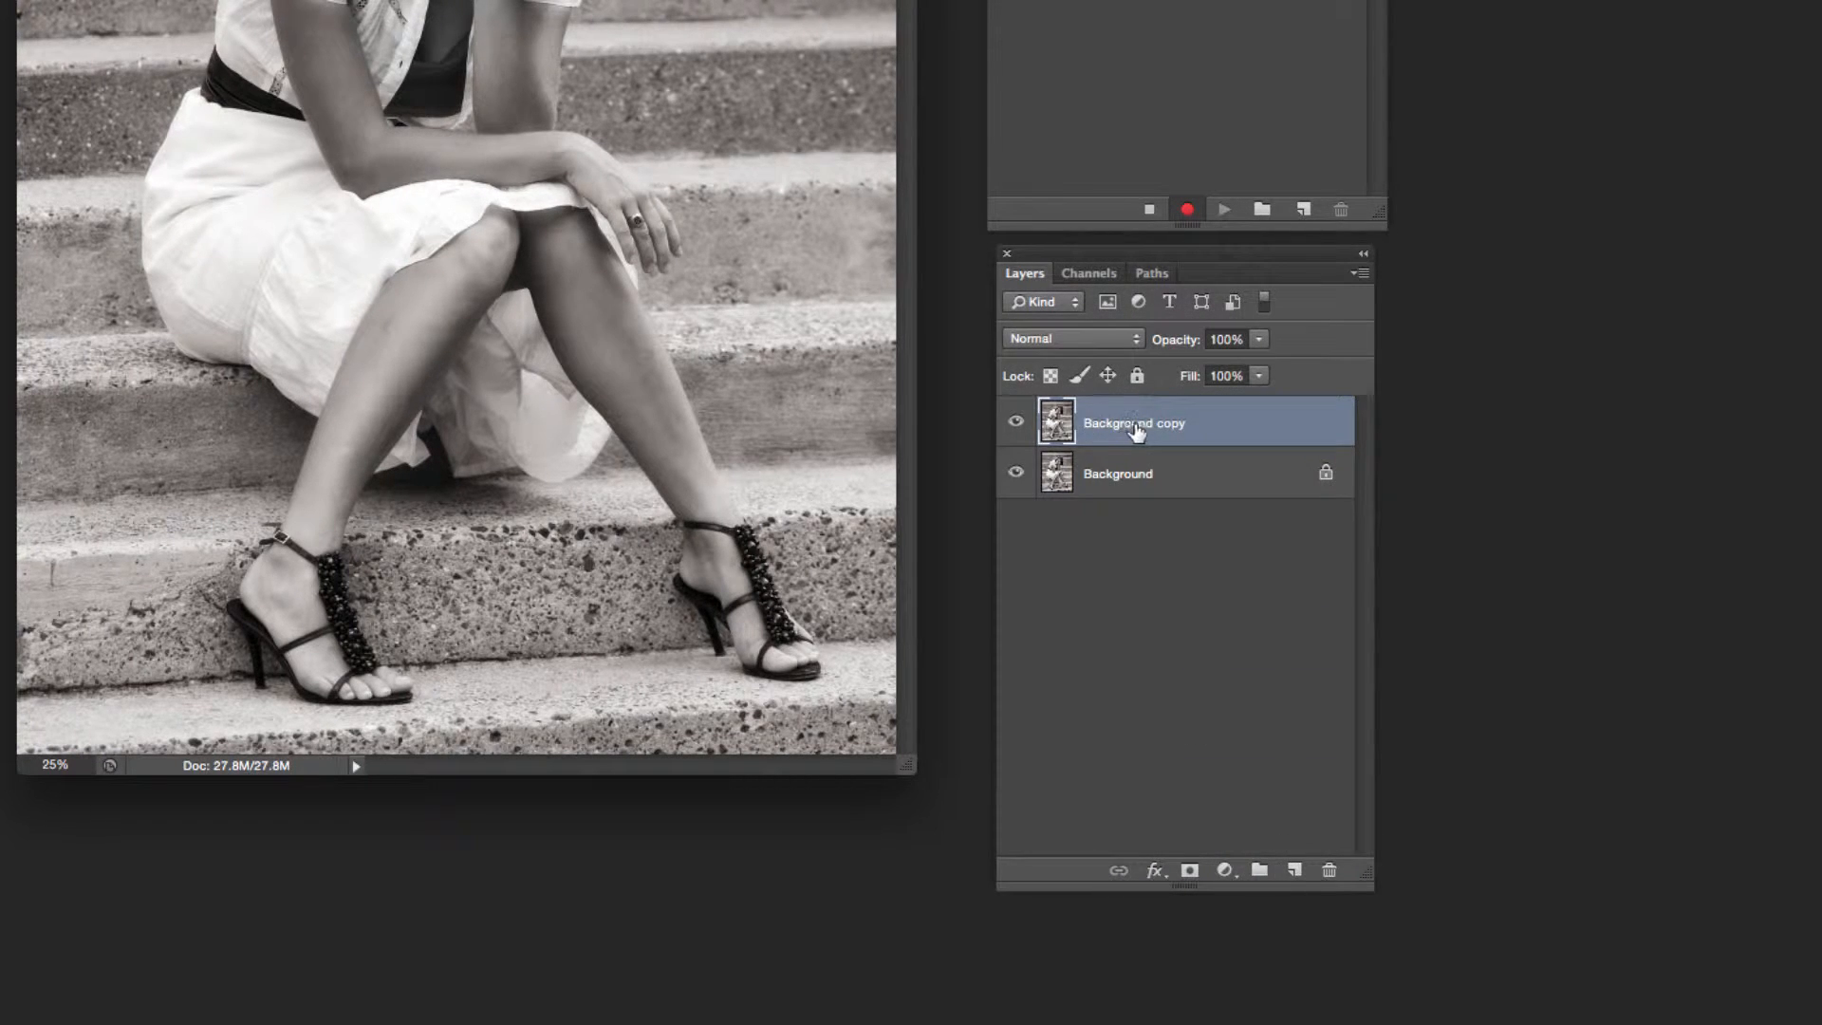
double_click(1134, 424)
type("Retouched")
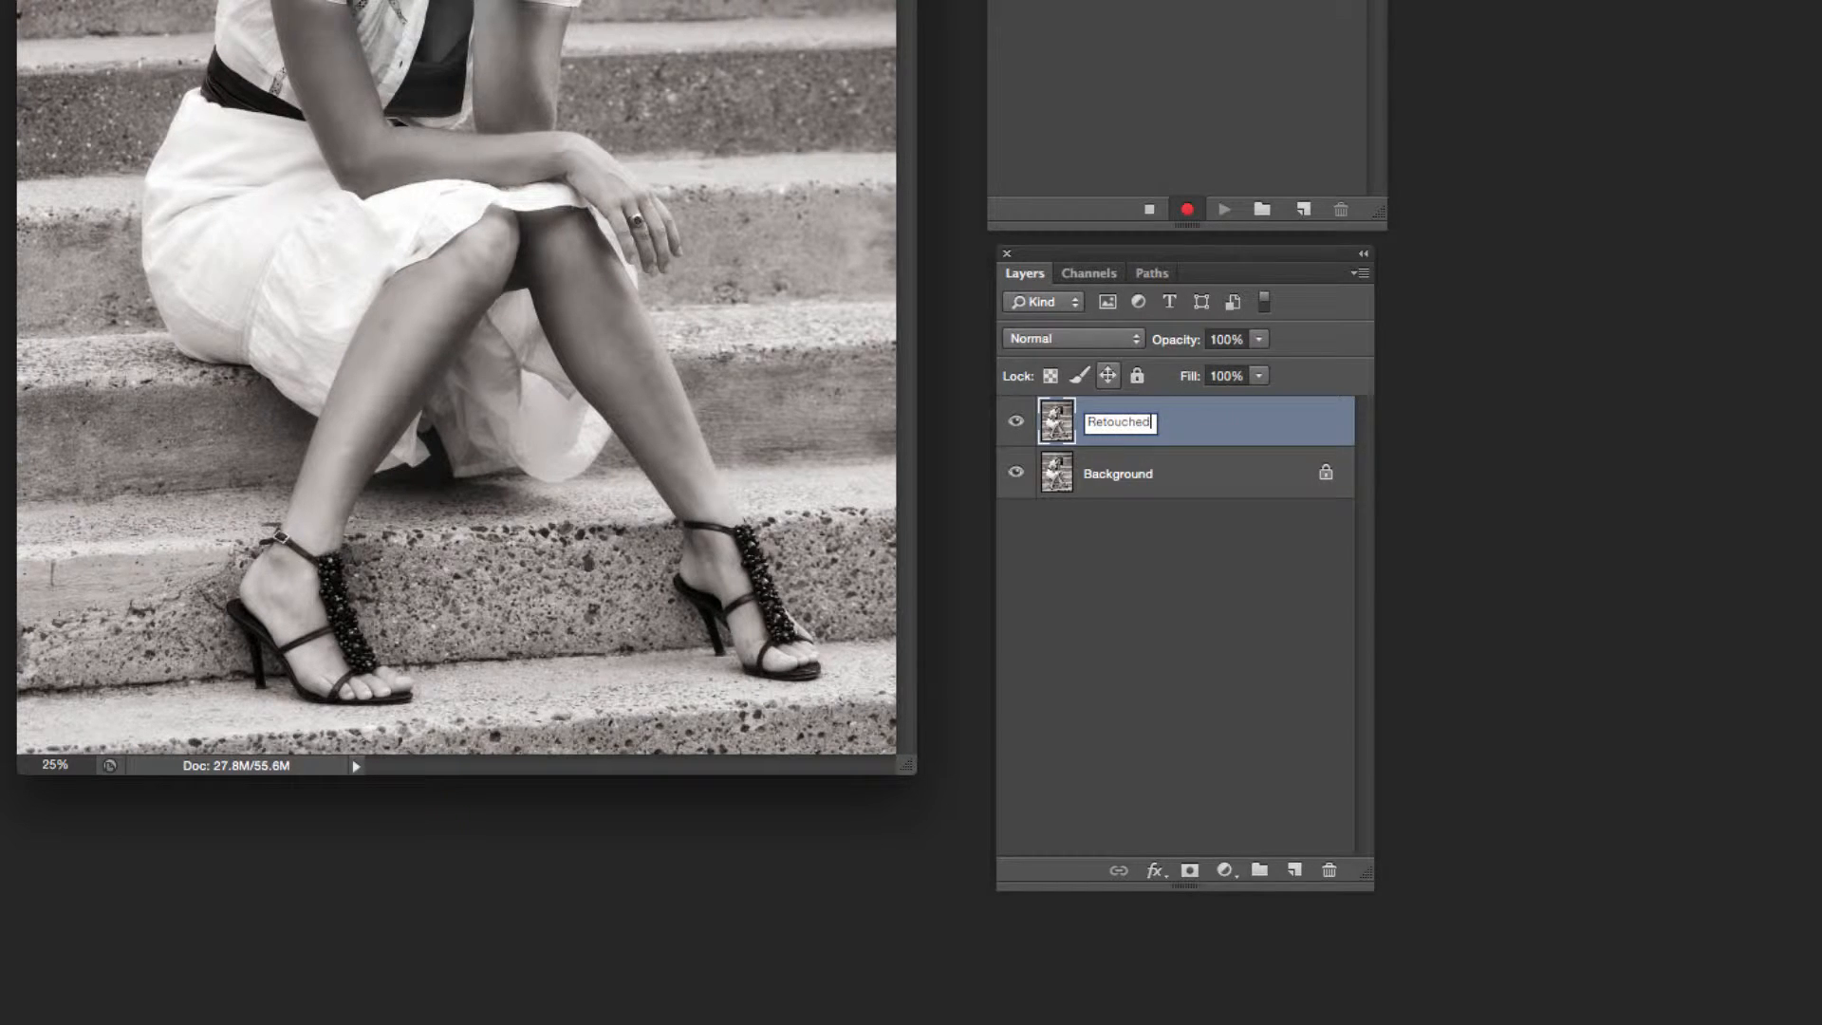
key("Return")
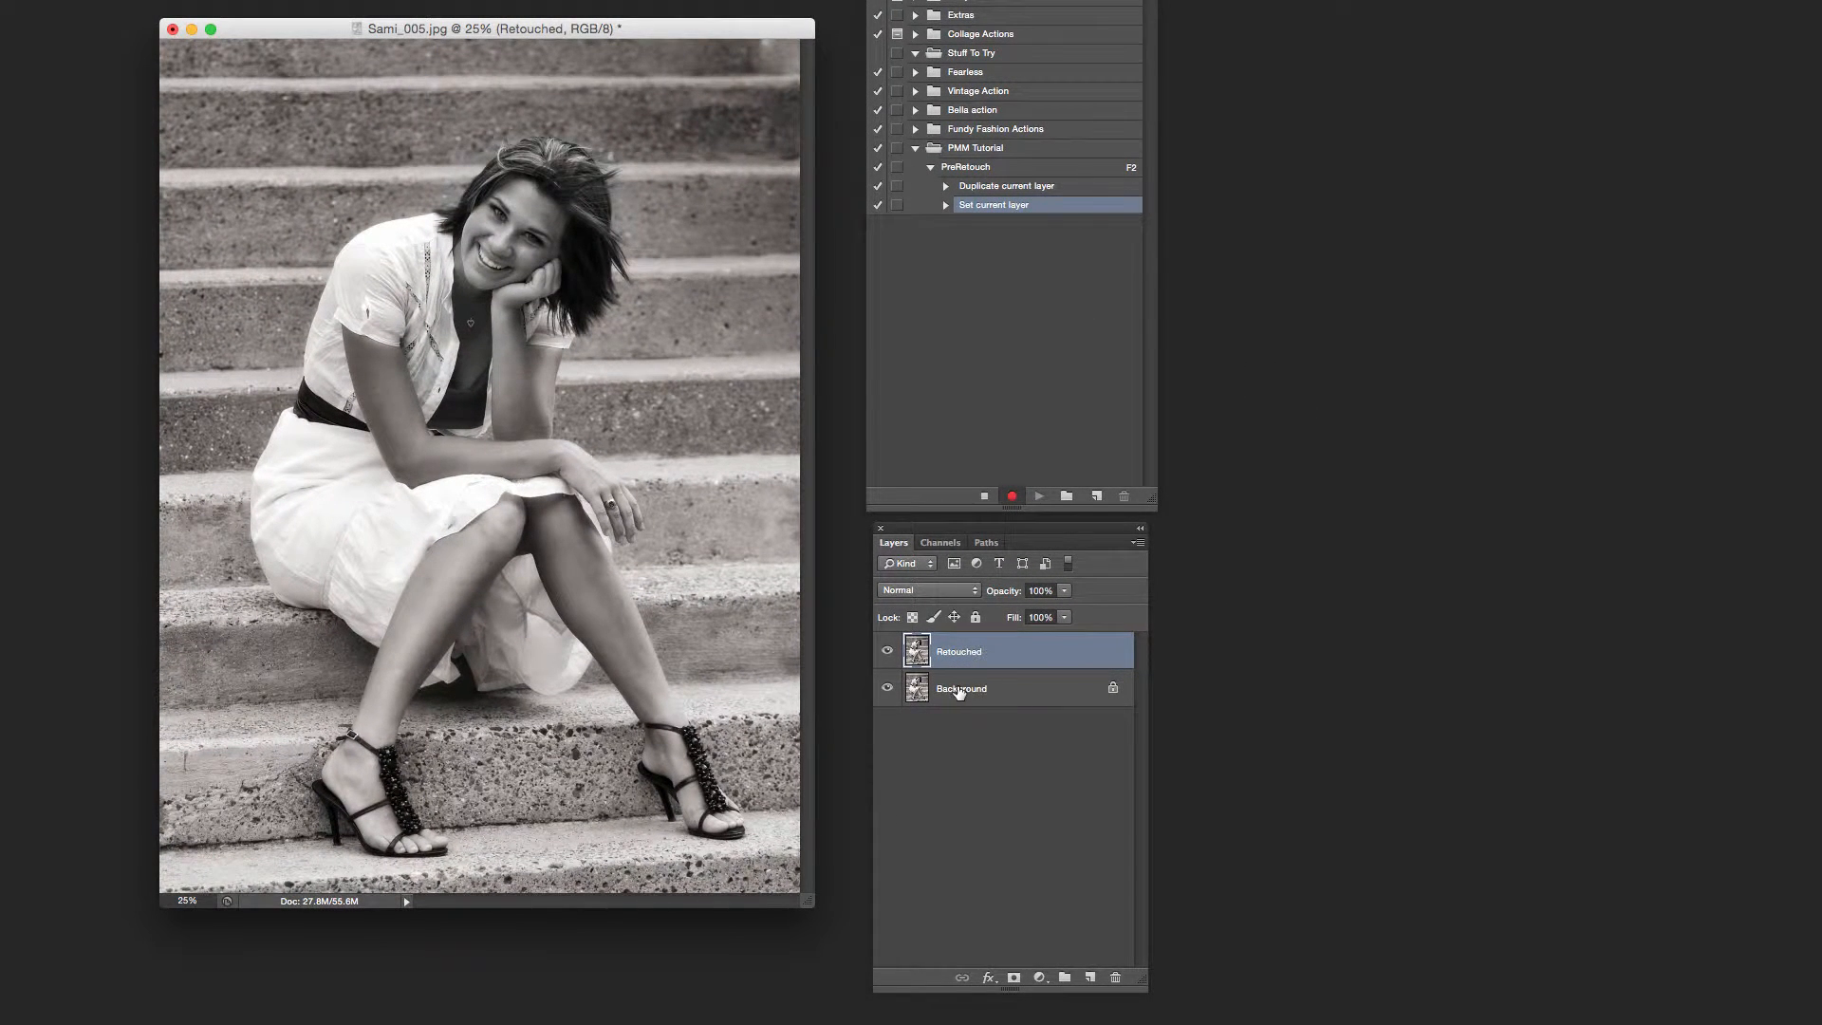
- Convert the Background into a regular layer named Original and reselect the Retouched layer
double_click(958, 689)
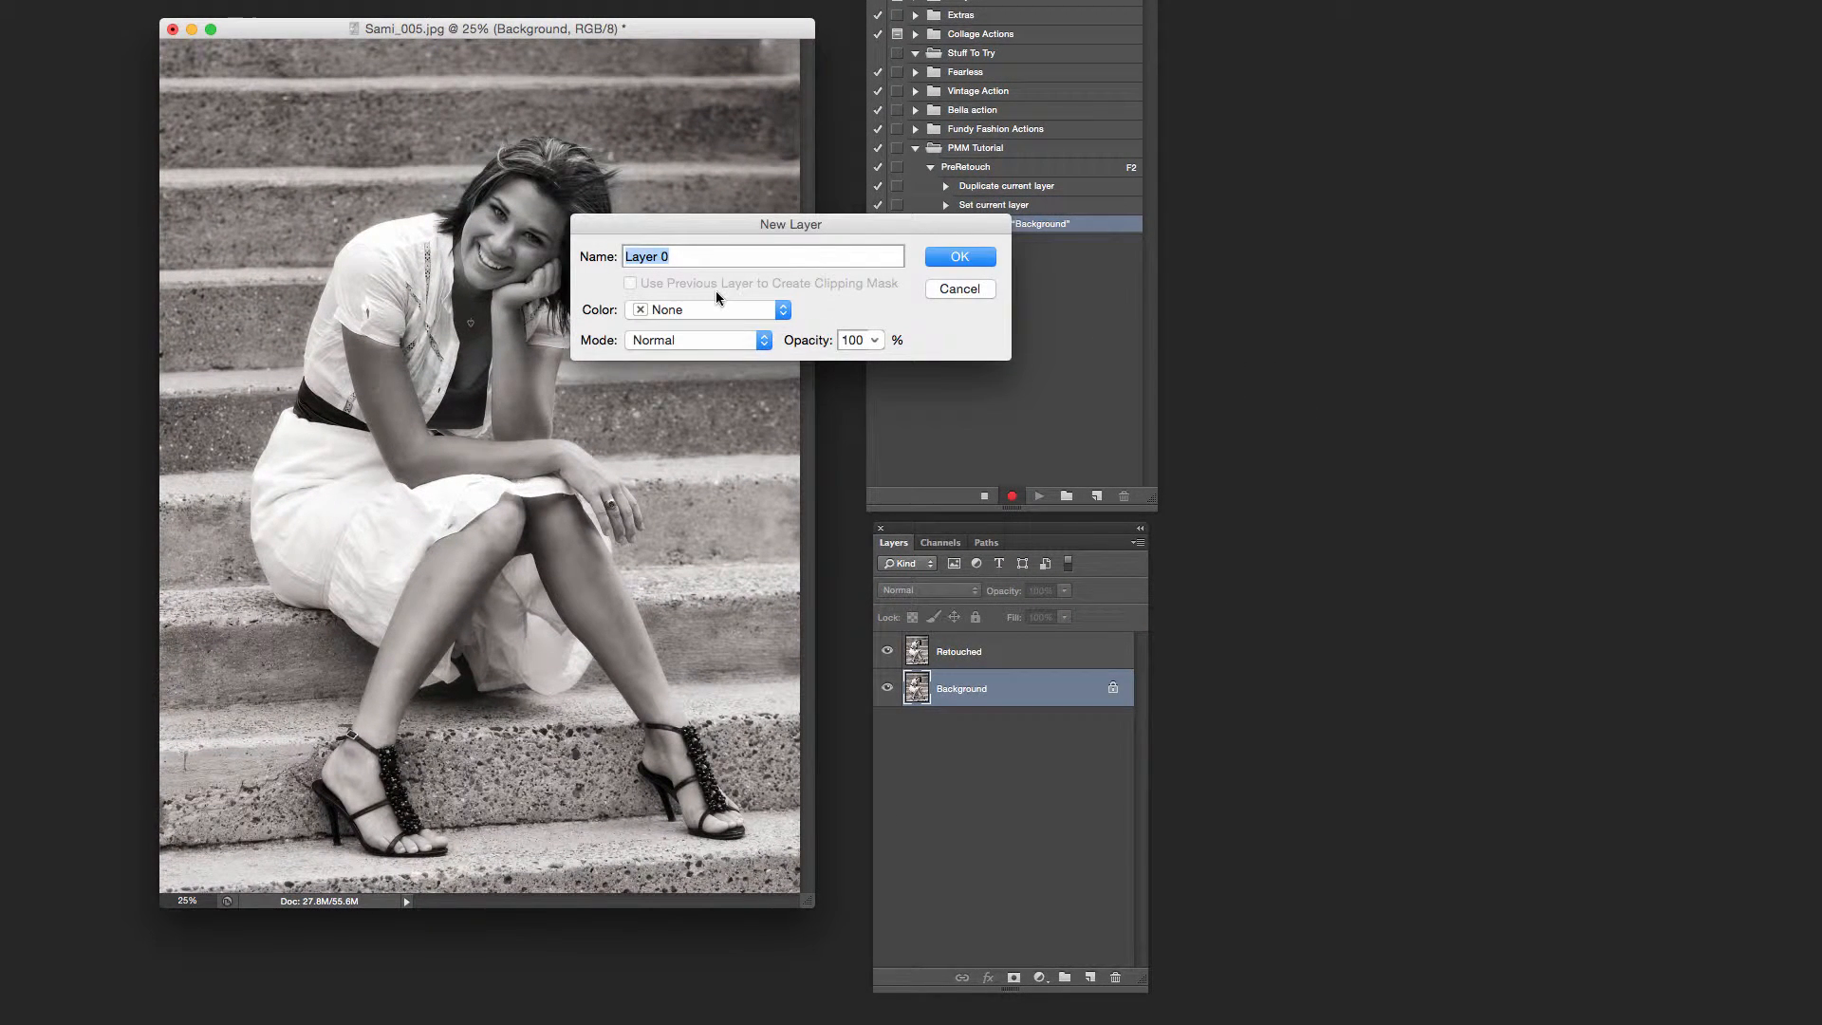
type("Original")
left_click(984, 257)
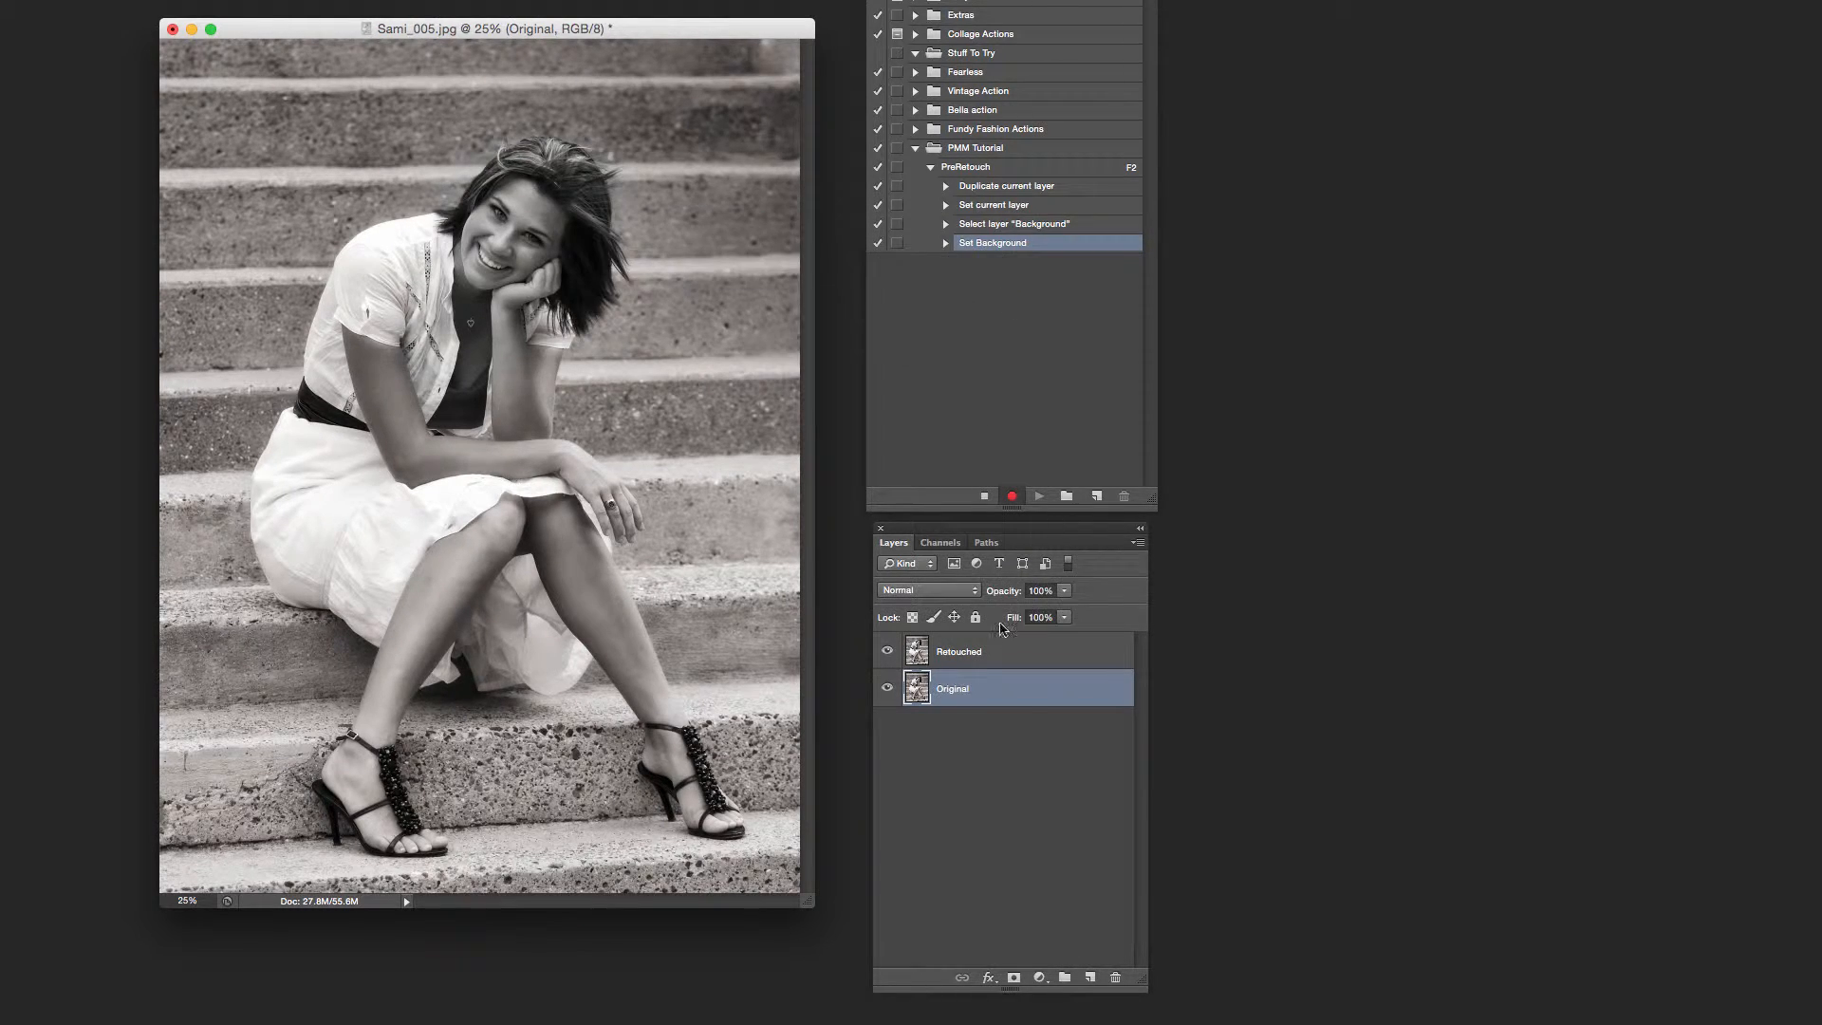
left_click(992, 657)
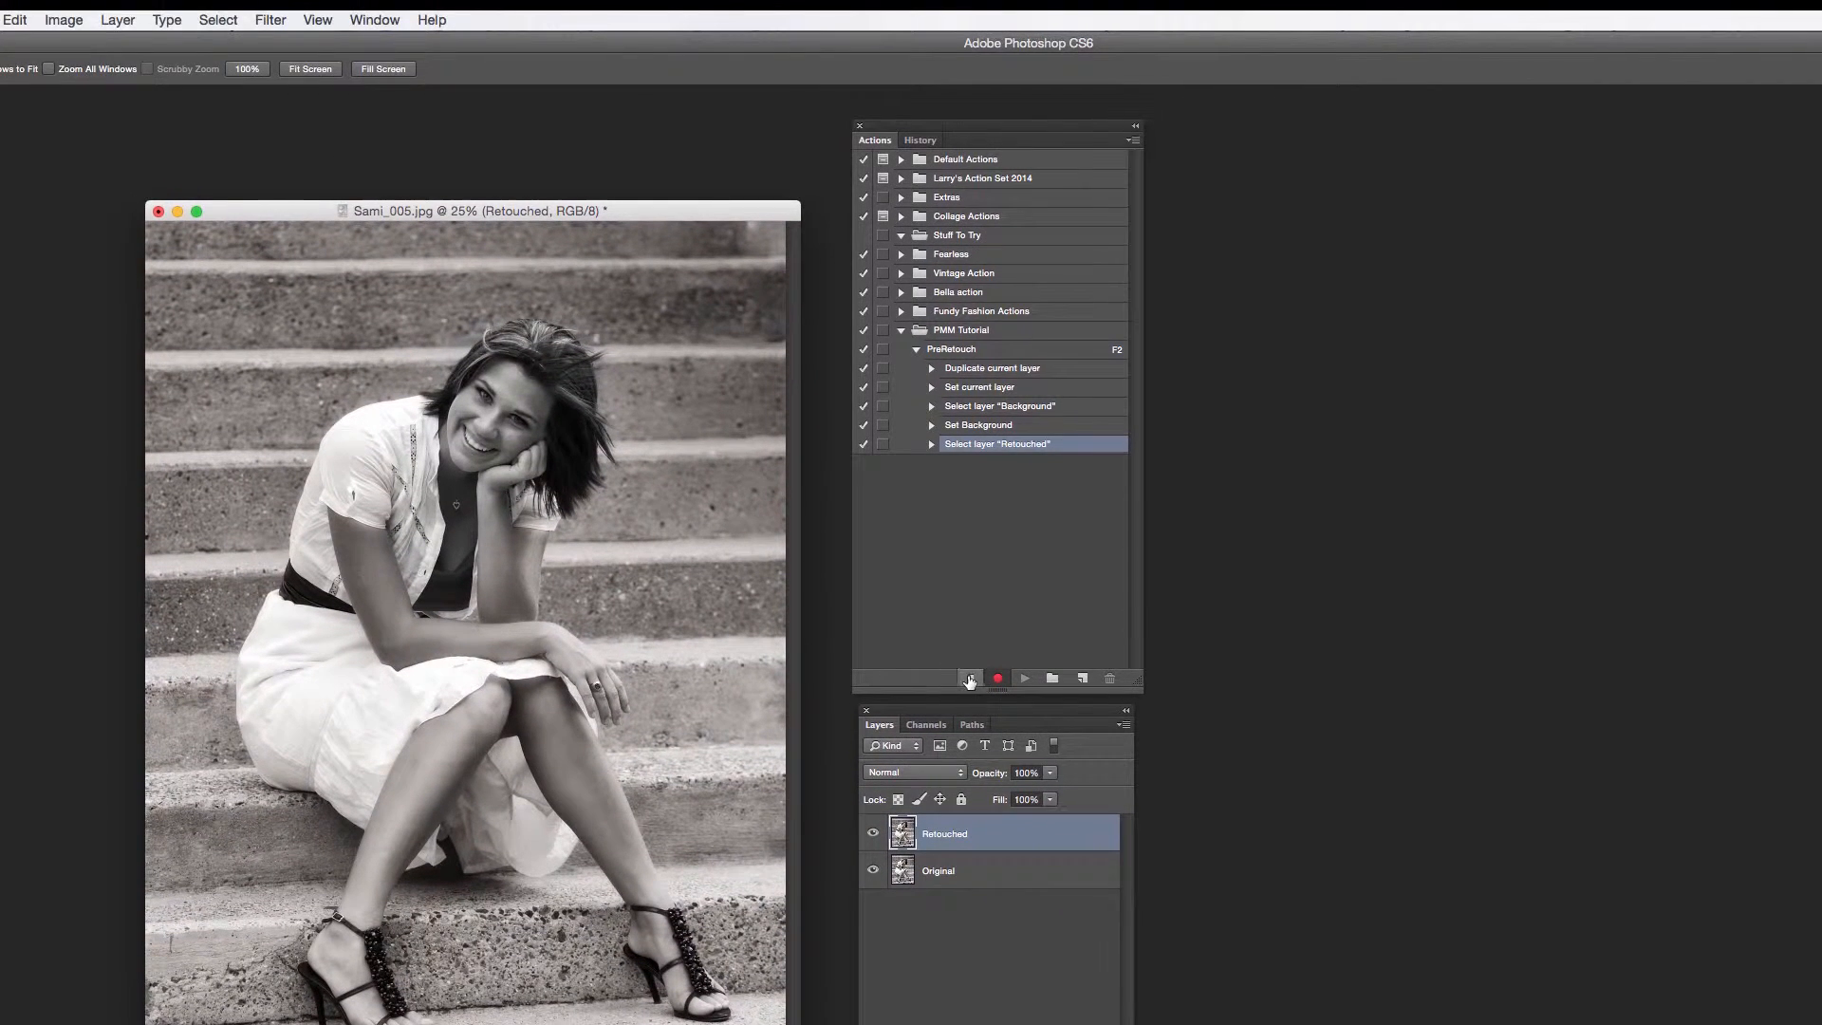
- Stop recording the PreRetouch action and revert the photo to its Open history state
left_click(969, 680)
left_click(920, 141)
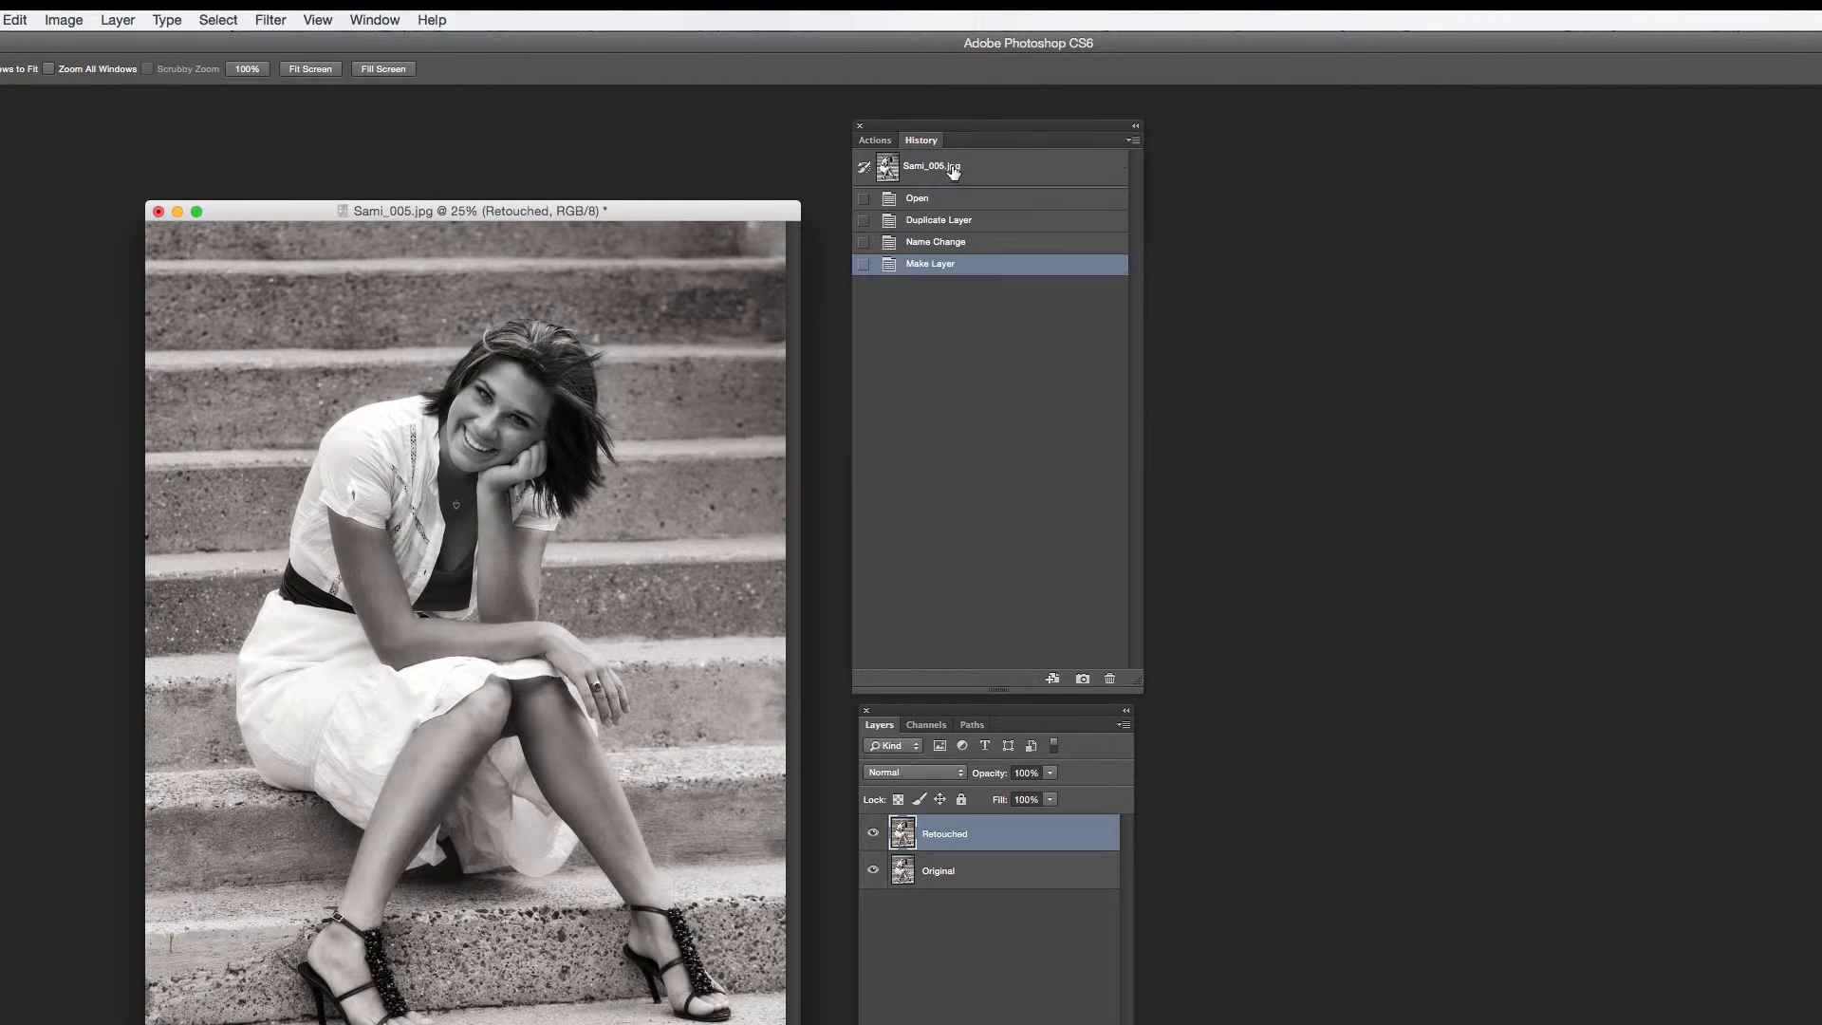
left_click(917, 198)
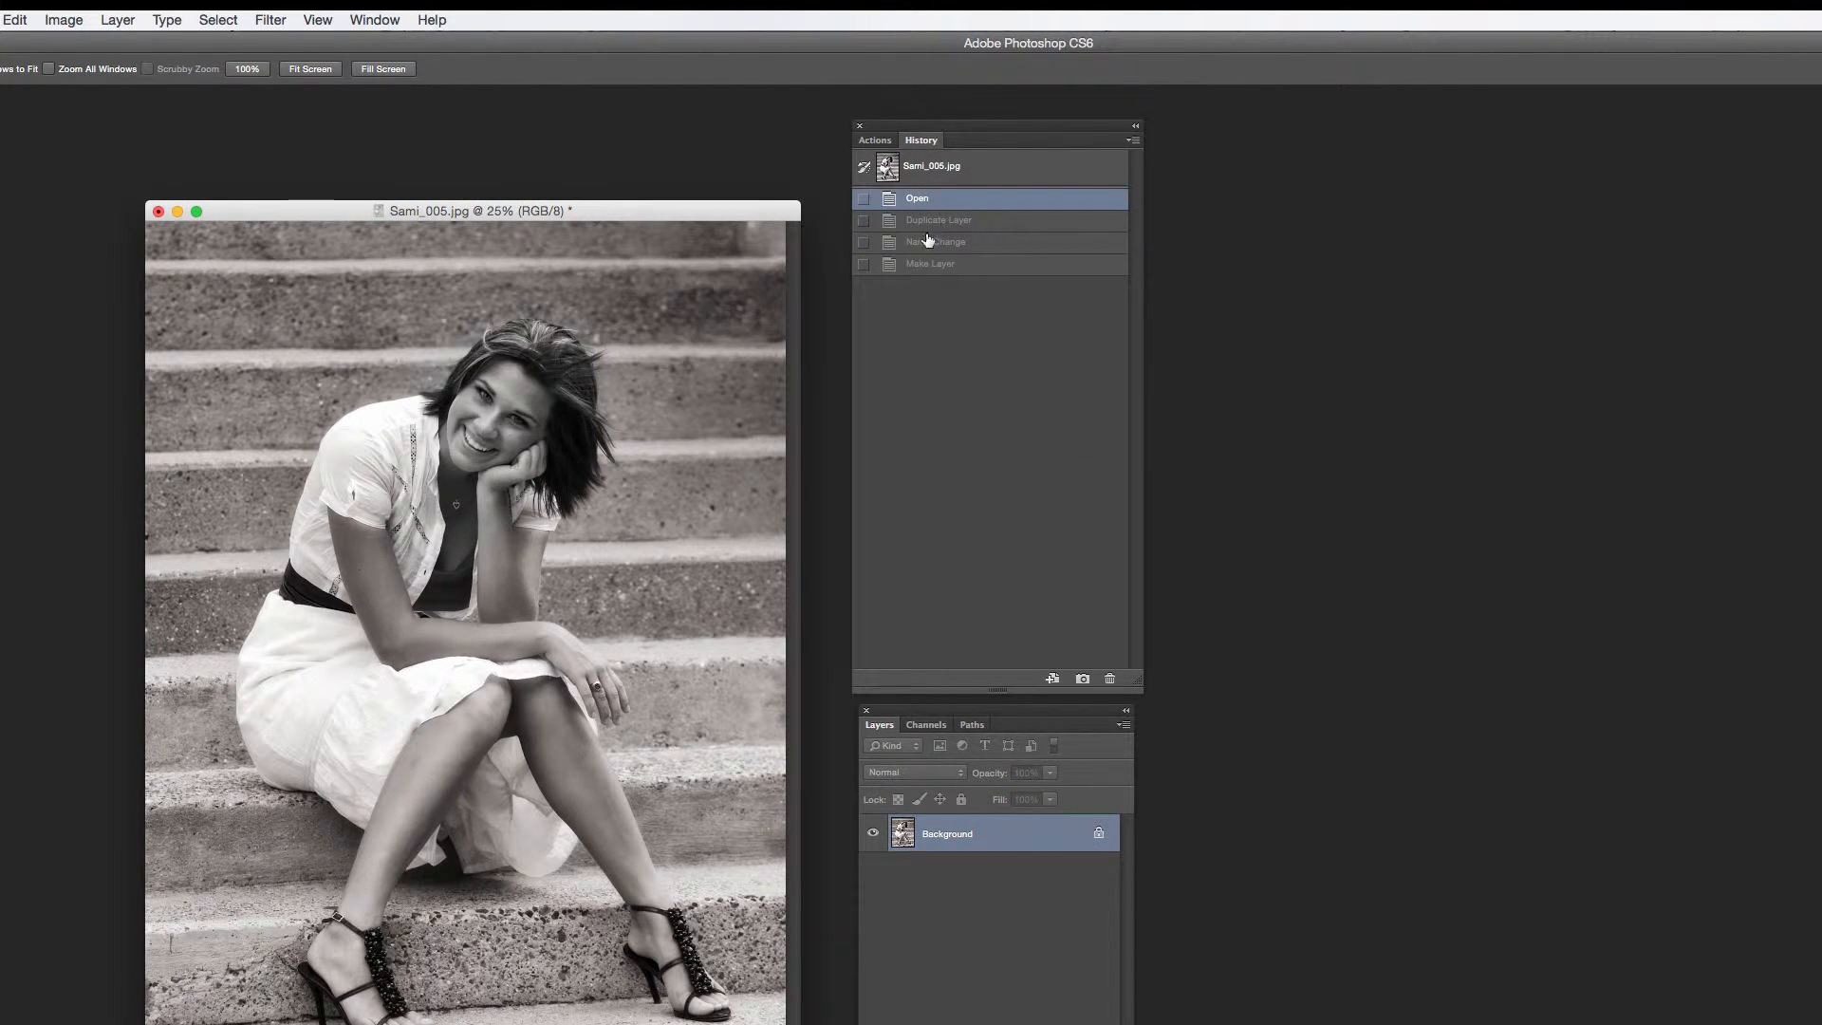
left_click_drag(756, 214, 759, 212)
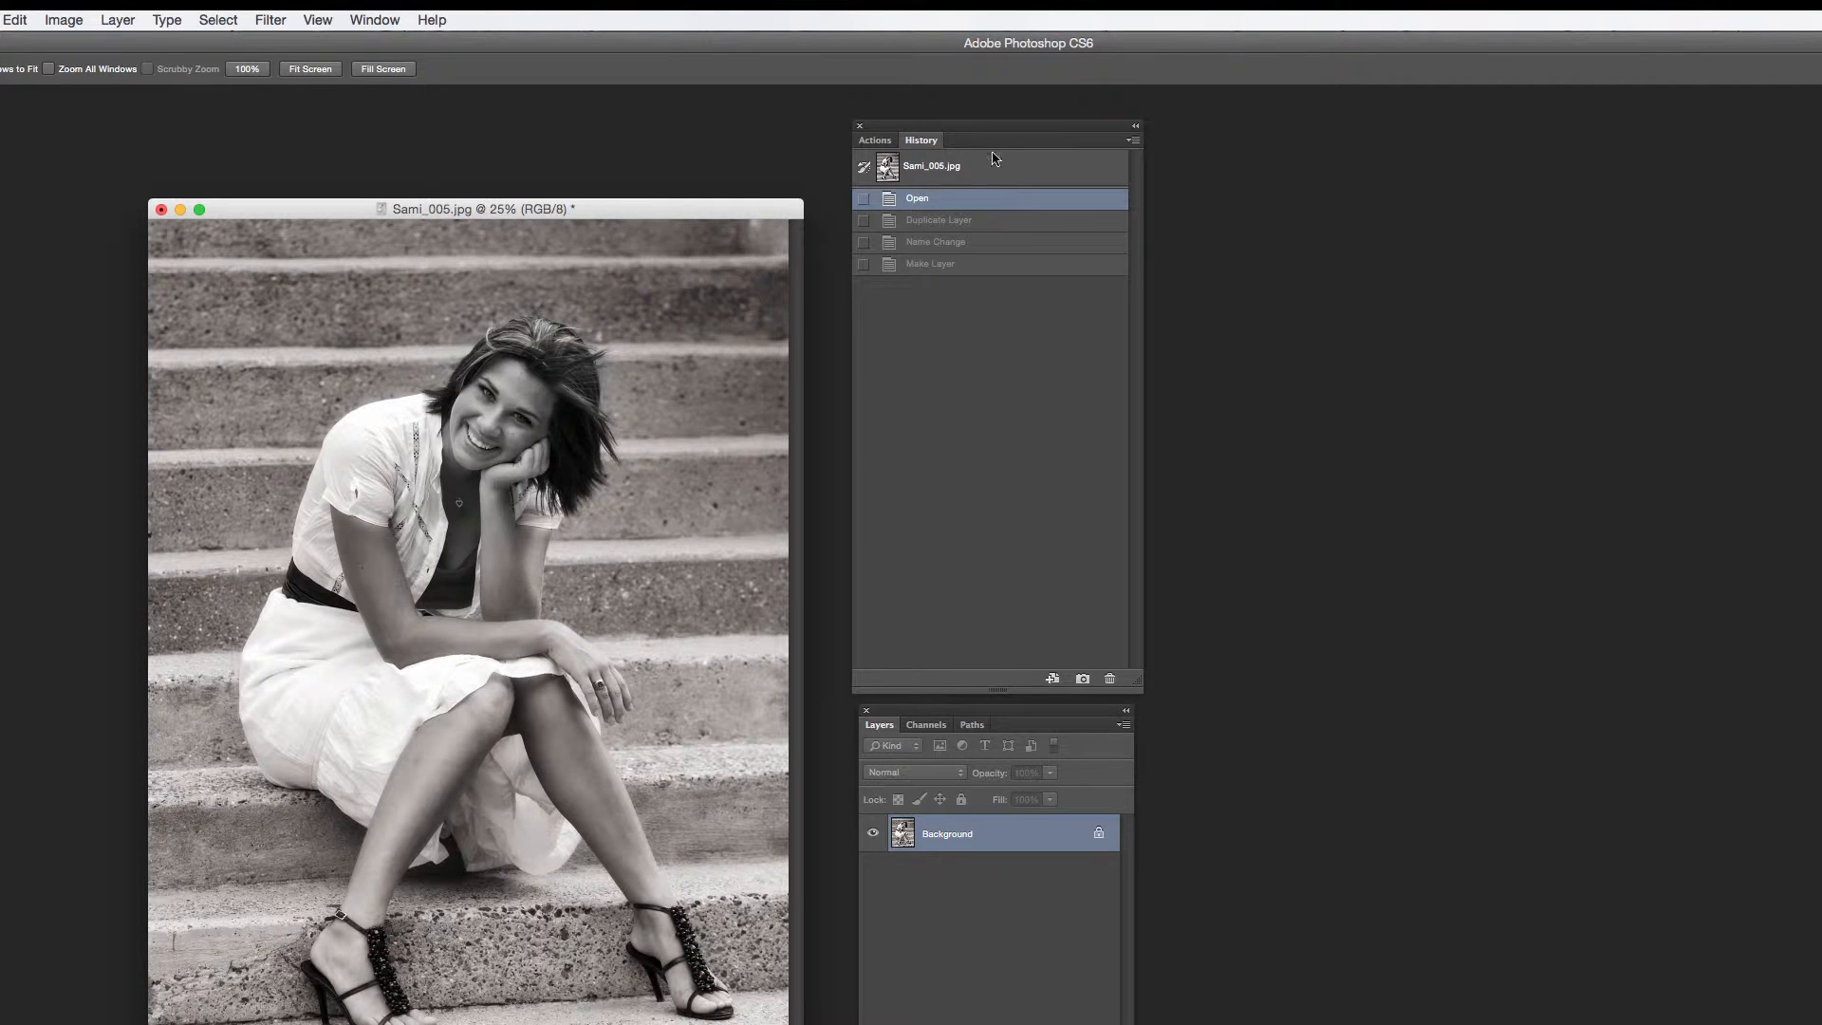
- Collapse the PreRetouch action's recorded steps and play the action on the photo
left_click(895, 141)
left_click(1081, 351)
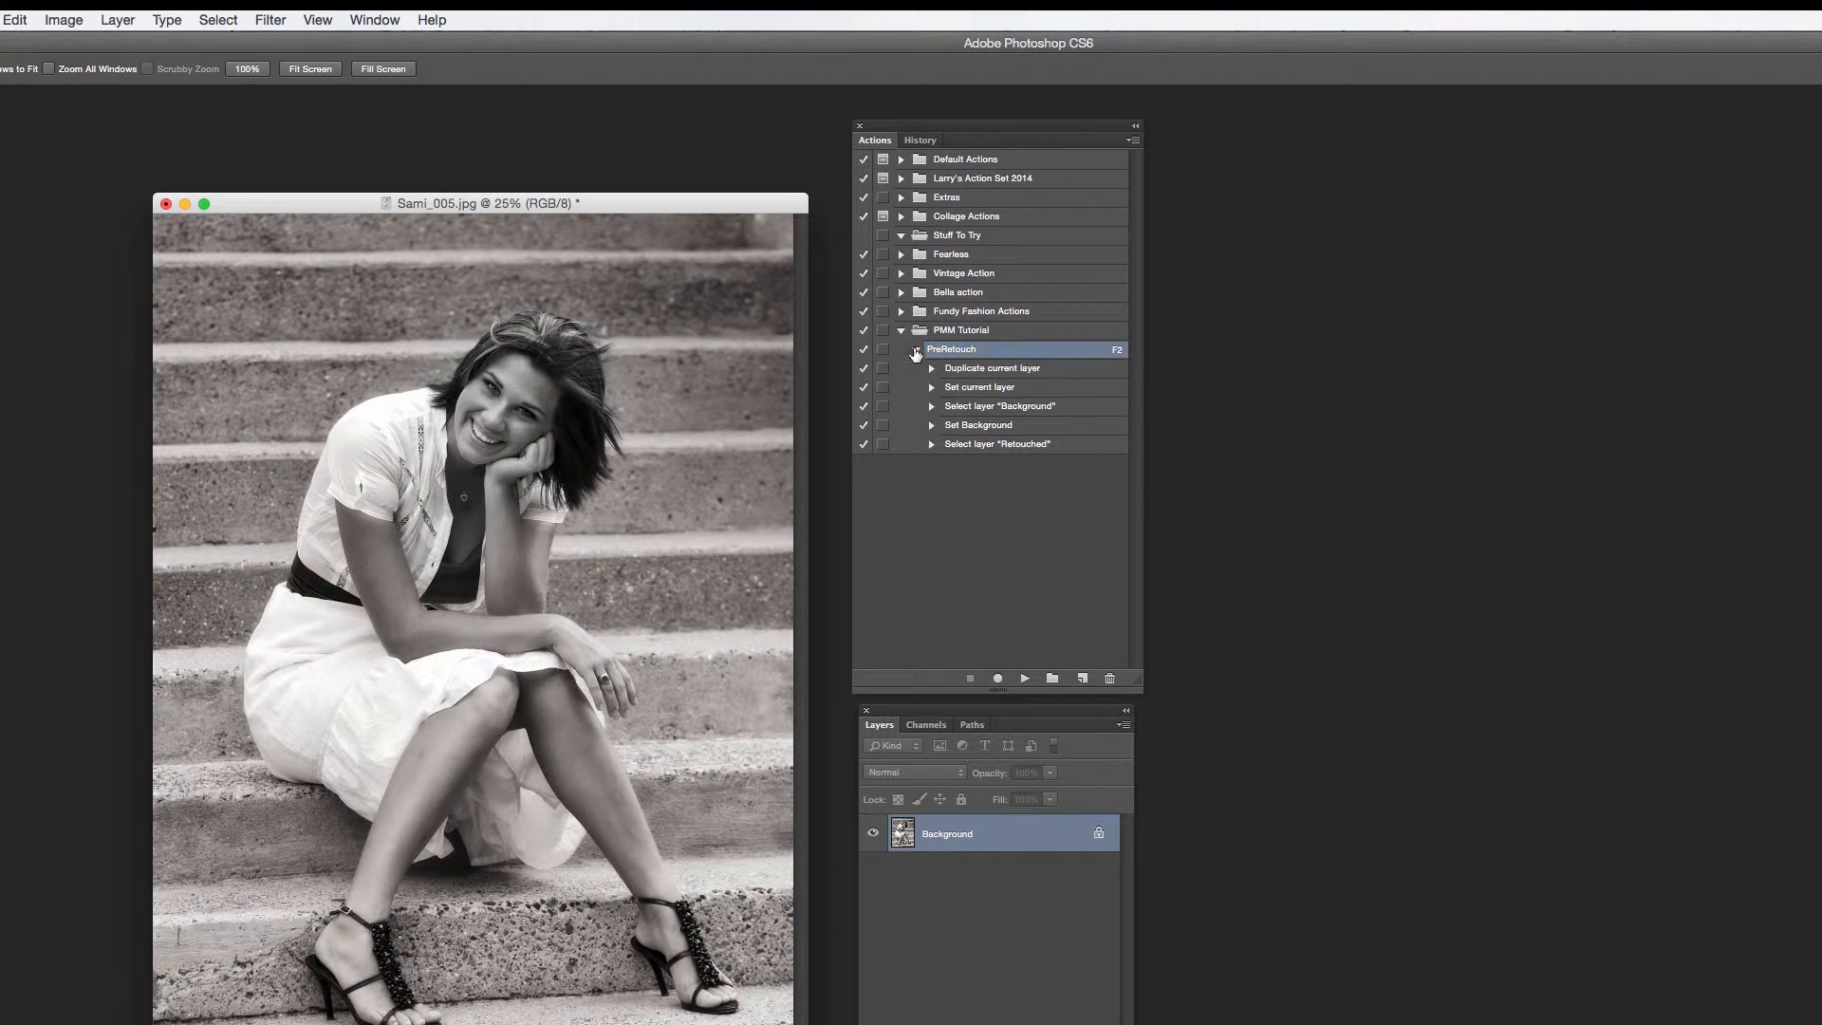
left_click(914, 350)
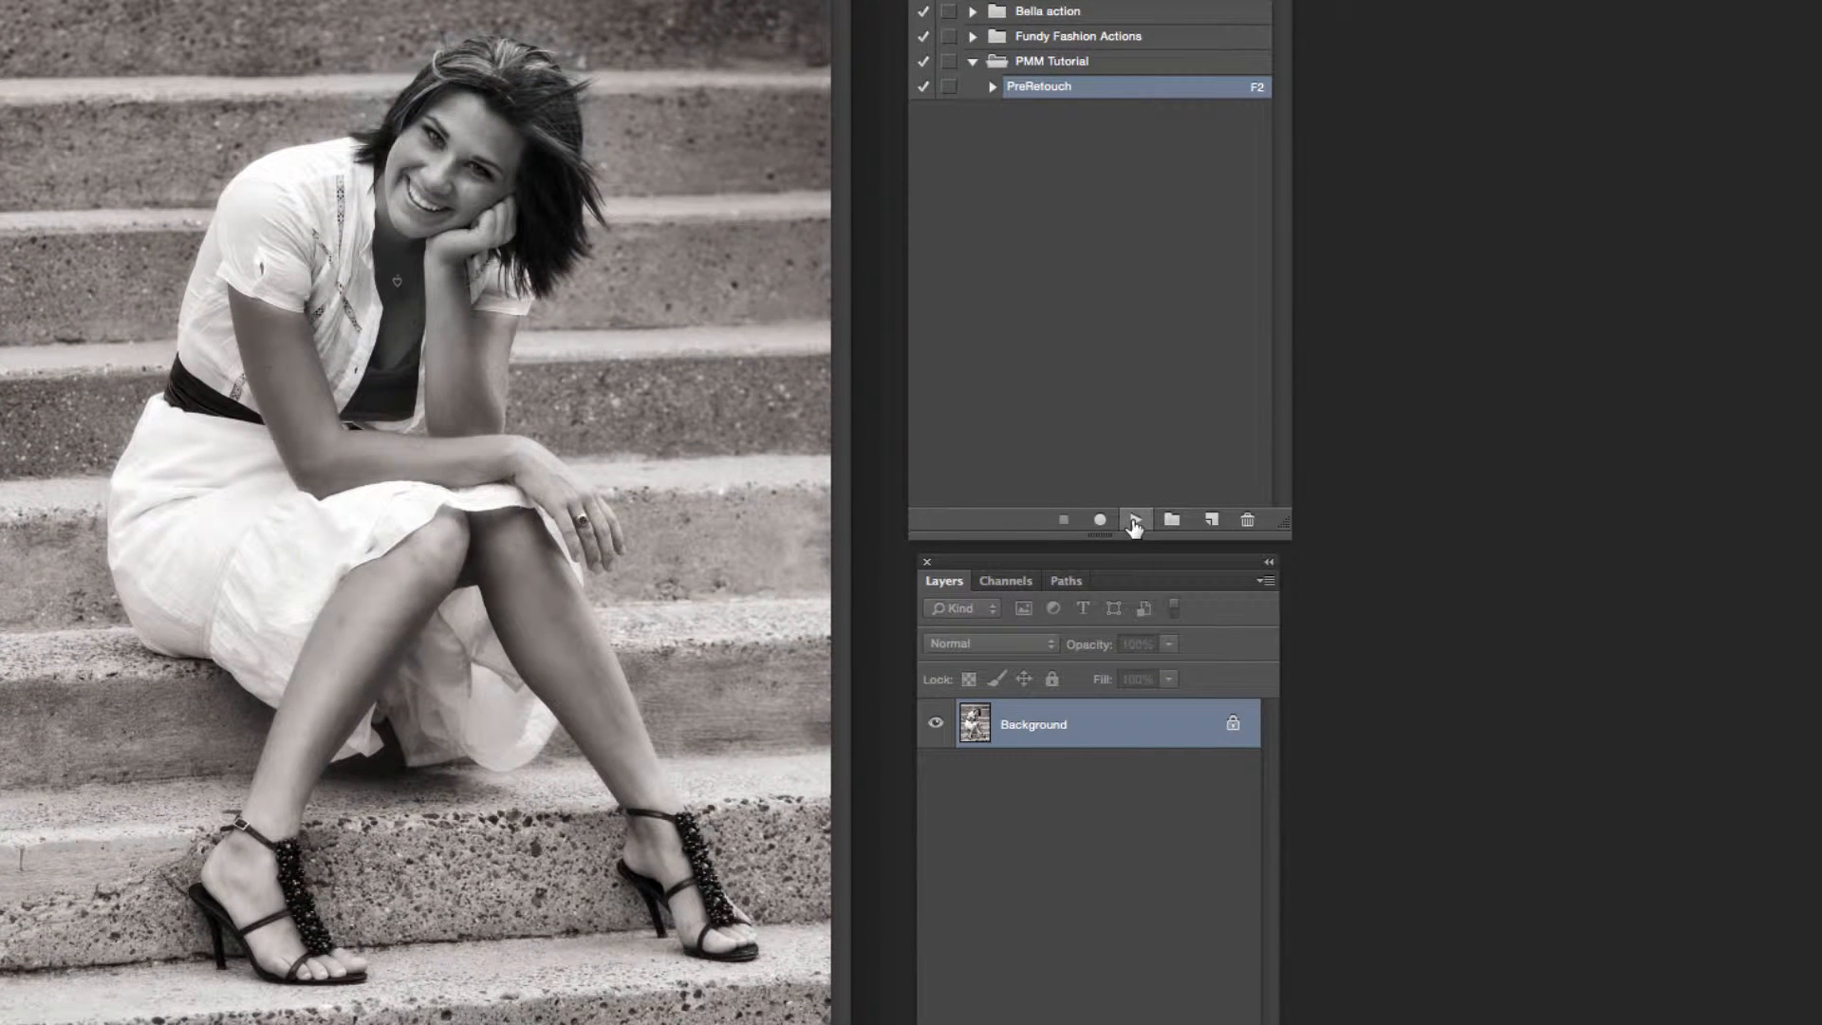
left_click(1135, 521)
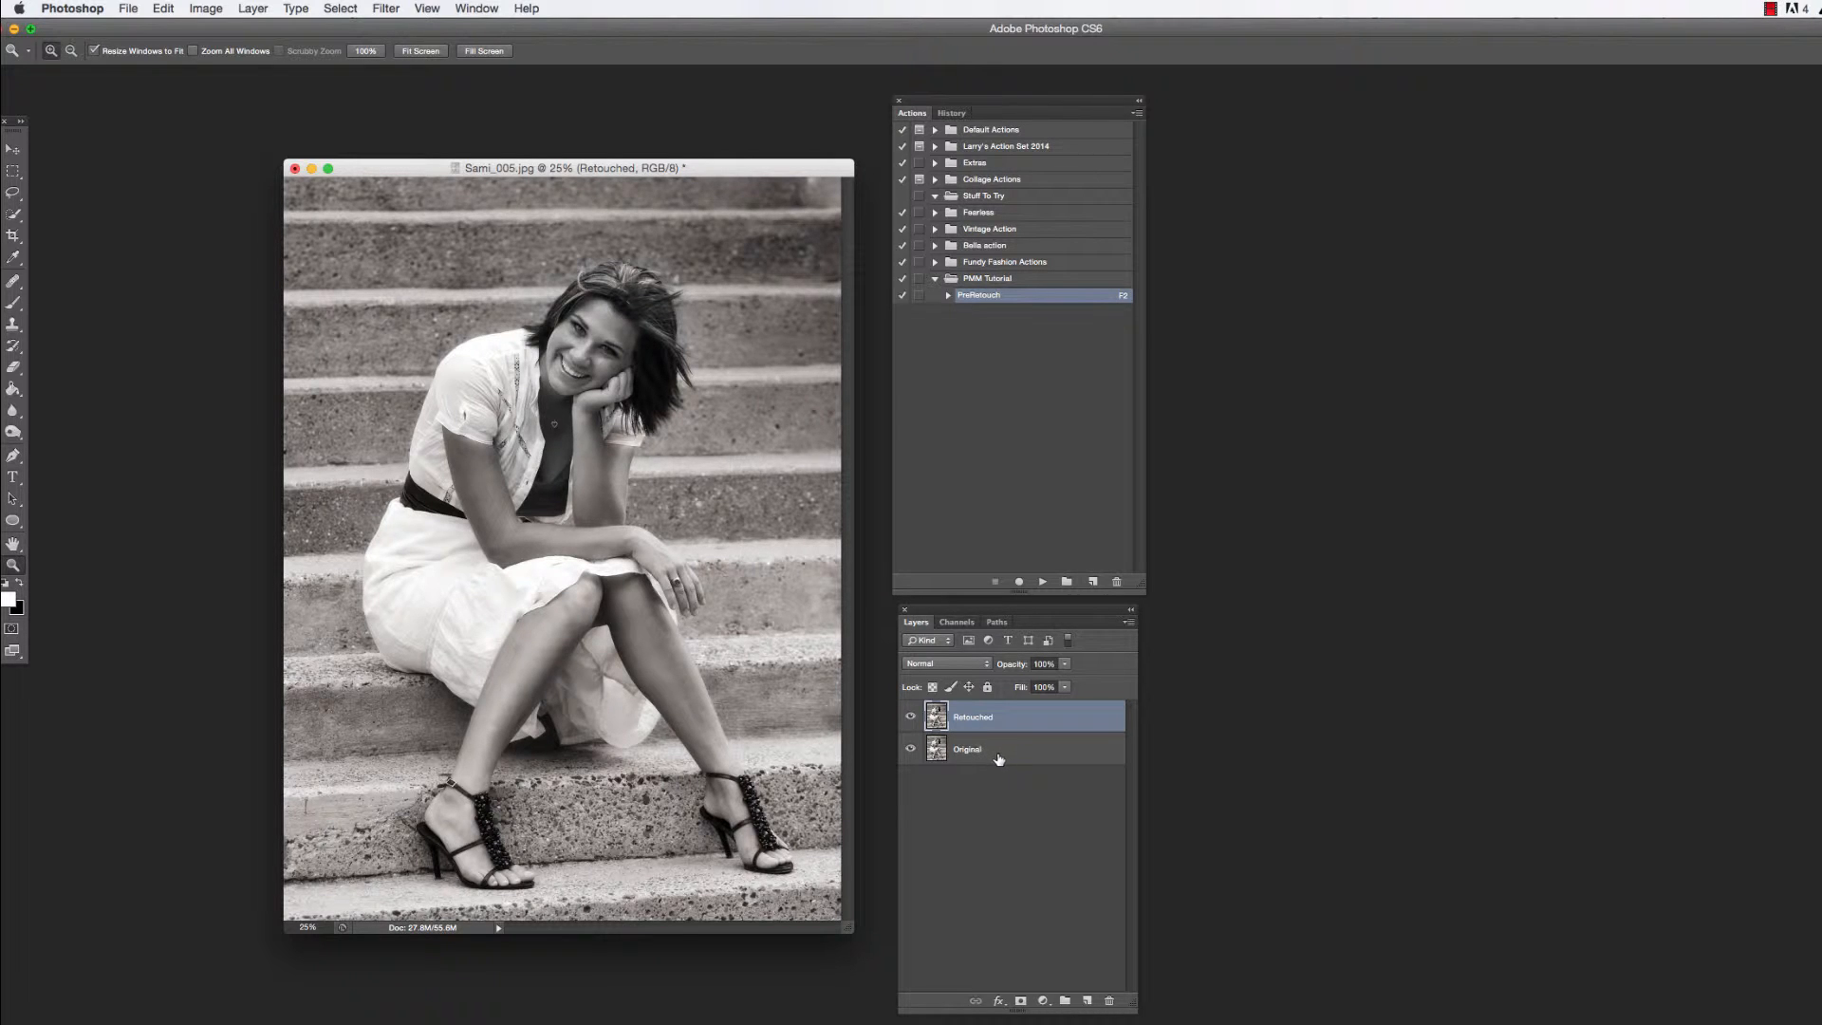
- Check the photo's pixel dimensions, document size and resolution in Image Size without changing them
left_click_drag(787, 175, 765, 192)
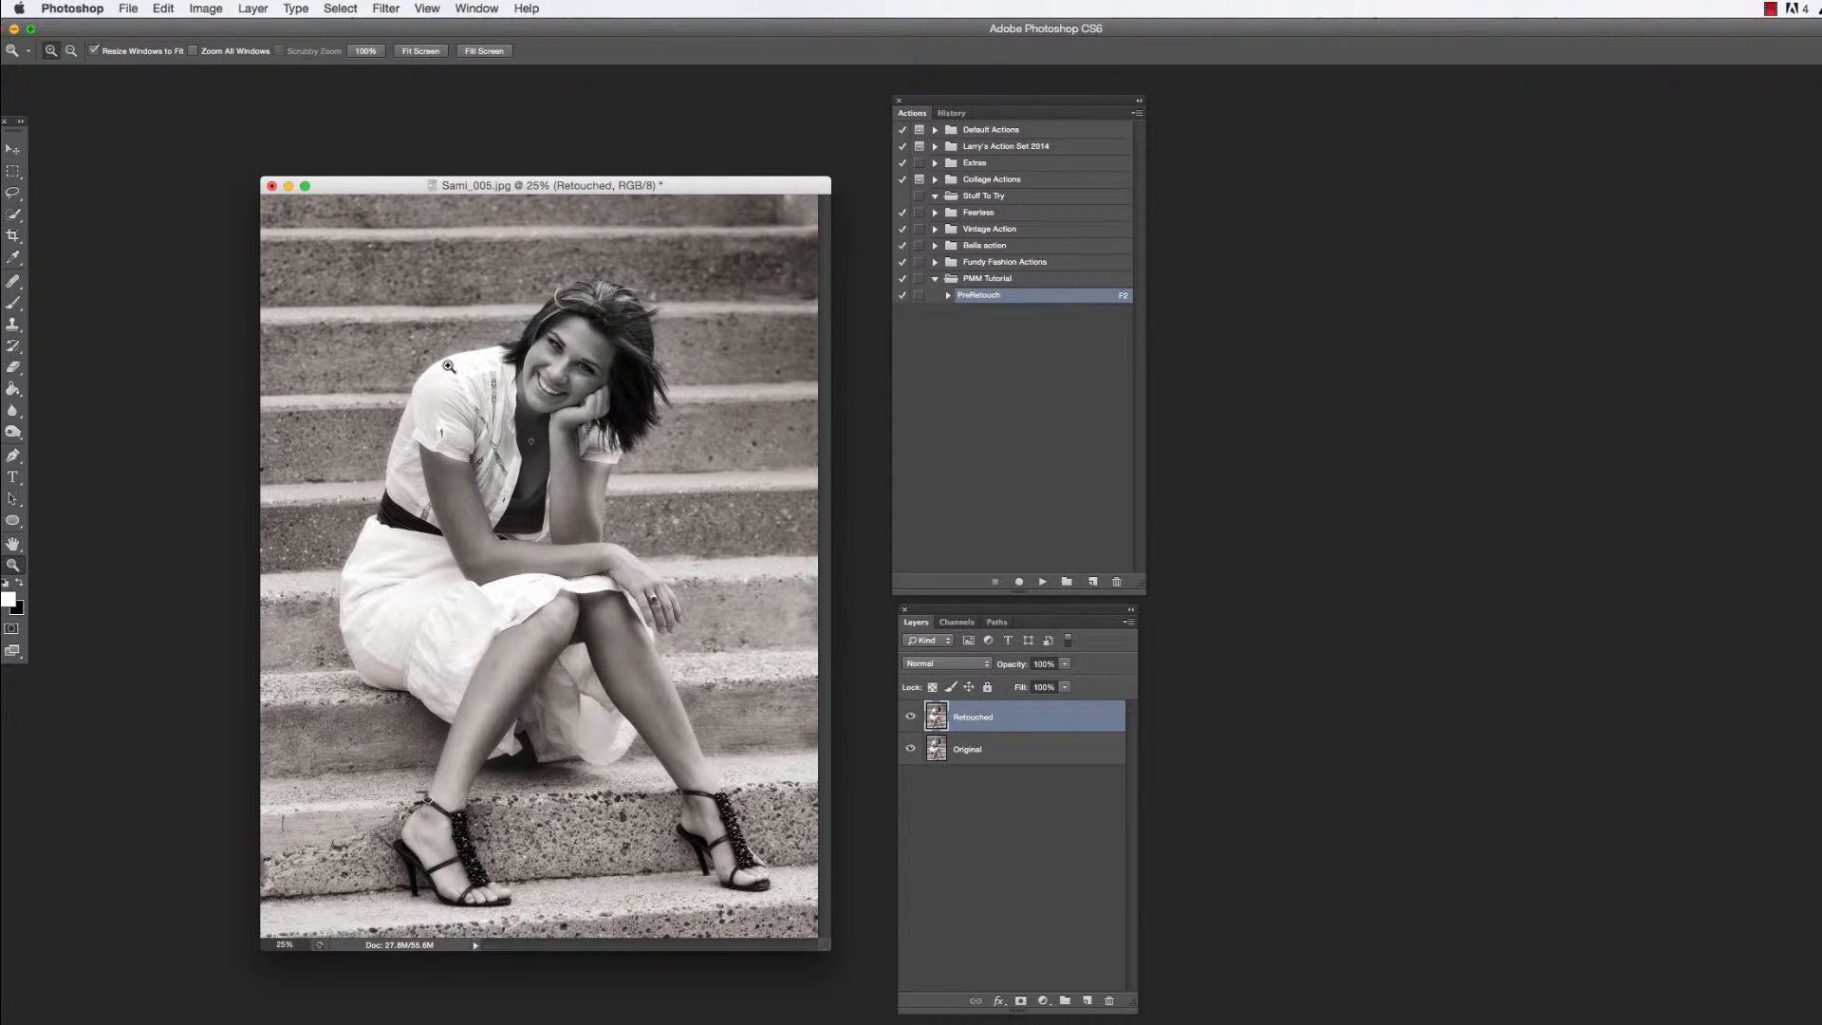
left_click(203, 9)
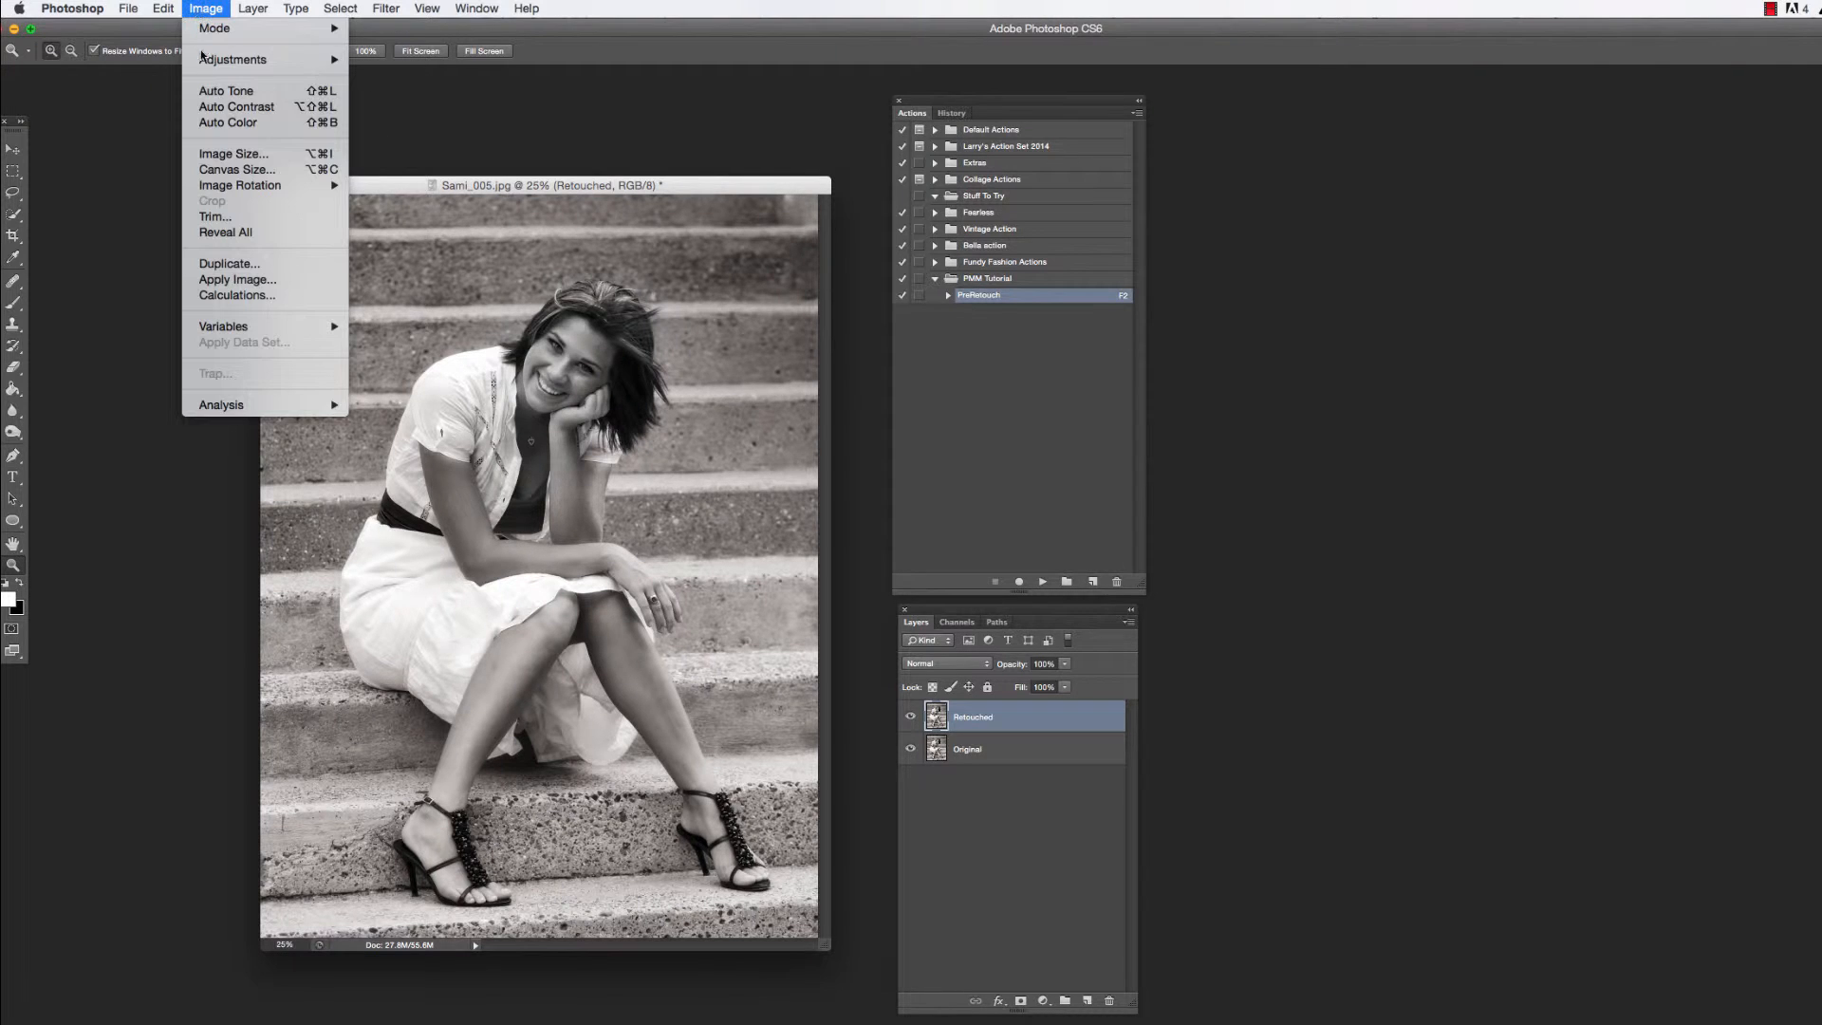
left_click(230, 155)
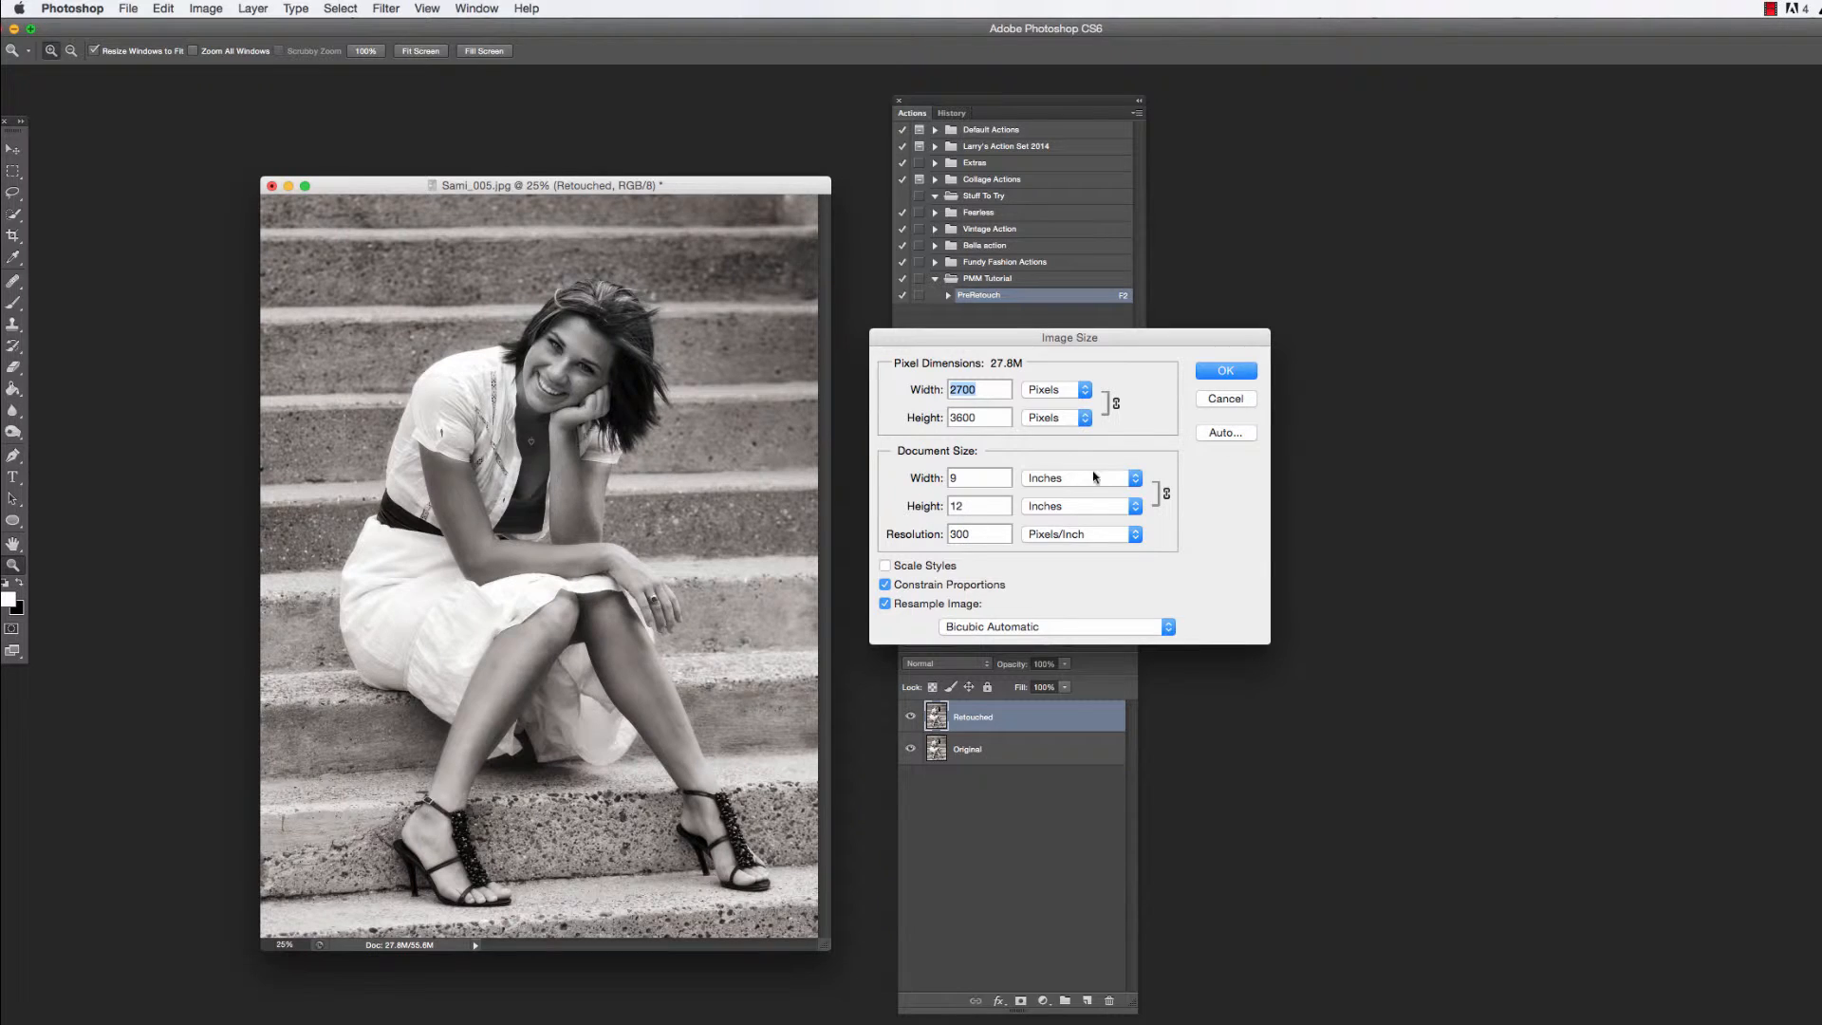
left_click(1219, 401)
left_click_drag(772, 180, 781, 186)
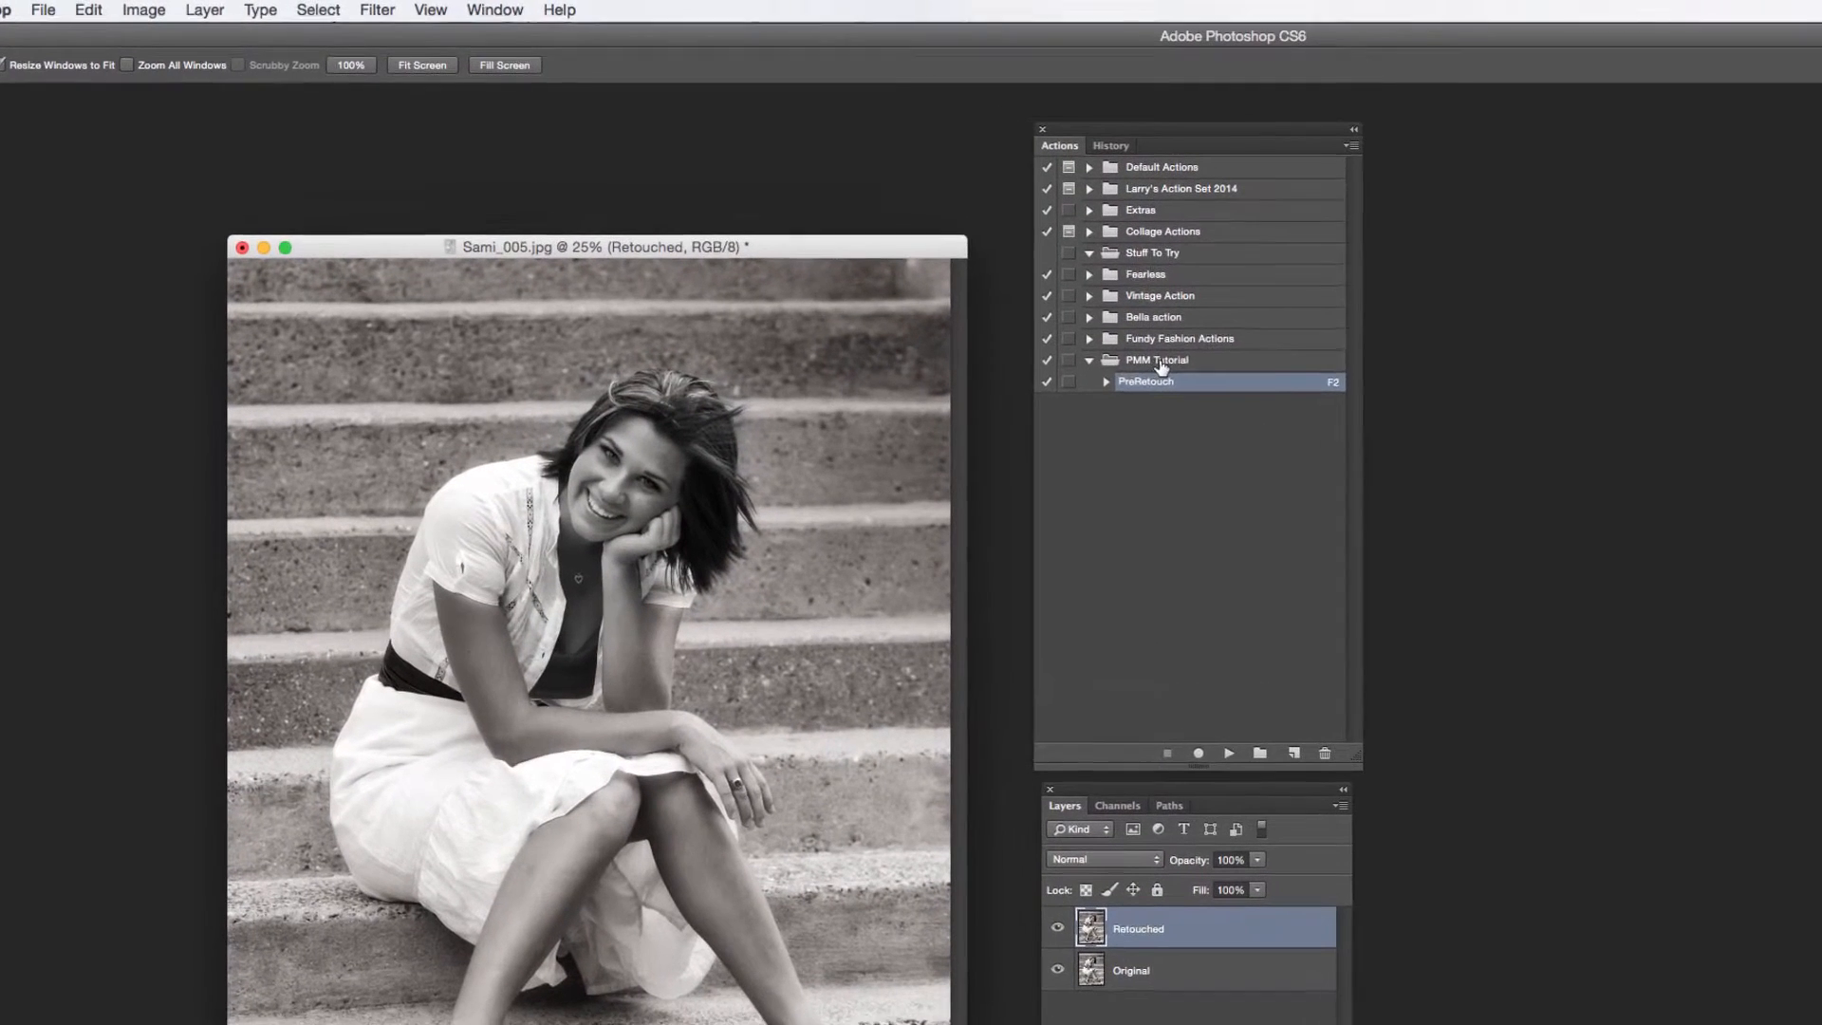
- Create a new action named 10percent Up in the PMM Tutorial set and start recording it
left_click(1159, 367)
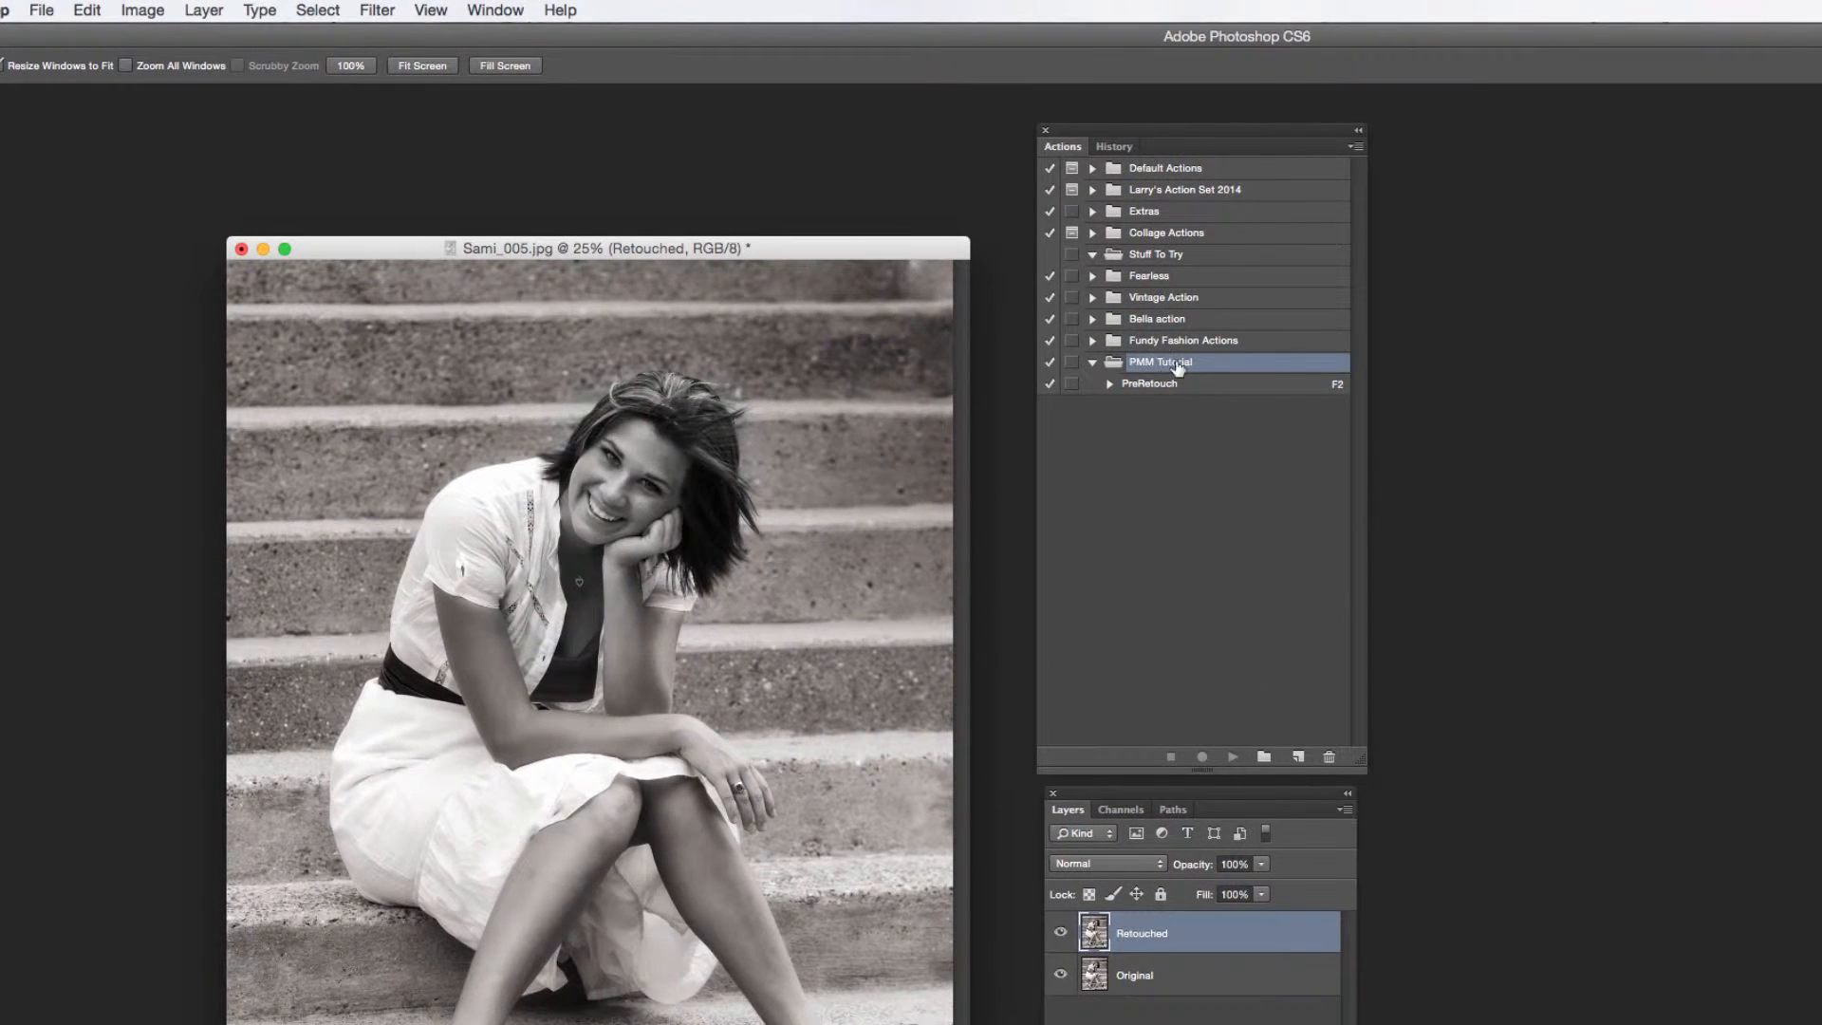
left_click(1356, 146)
left_click(1407, 198)
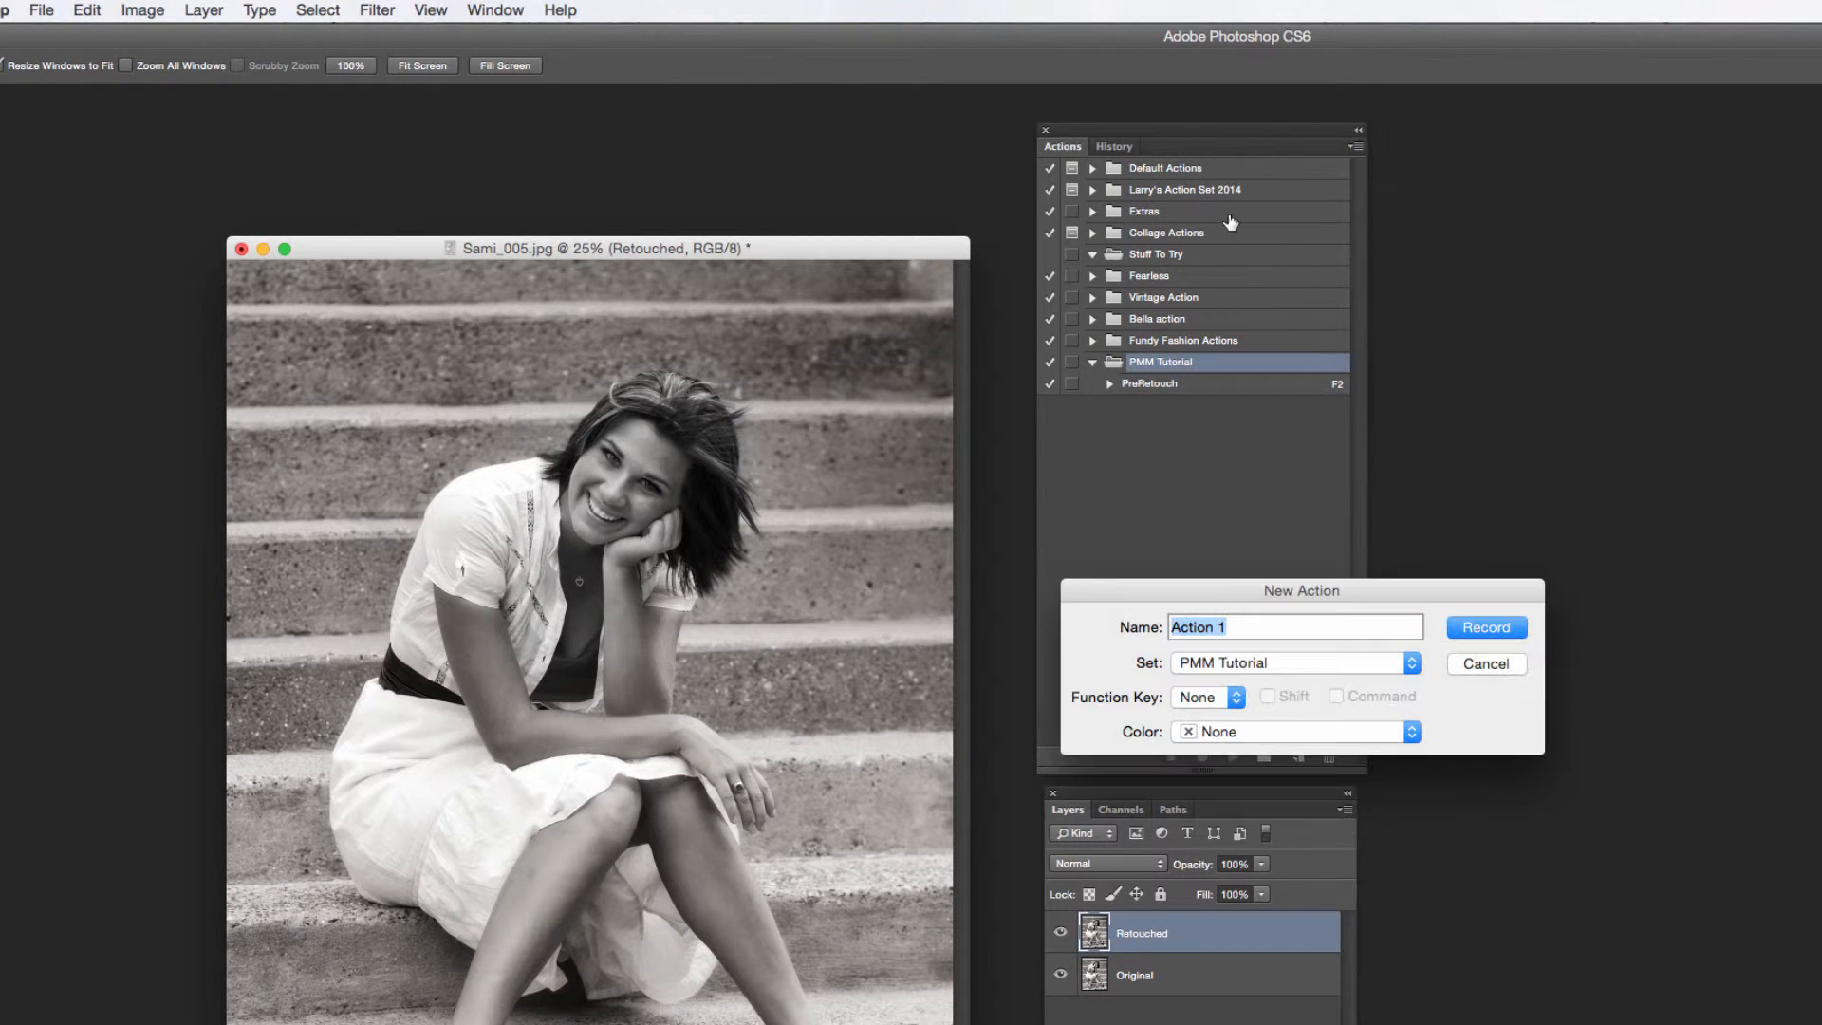
type("10percent Up")
left_click(1494, 633)
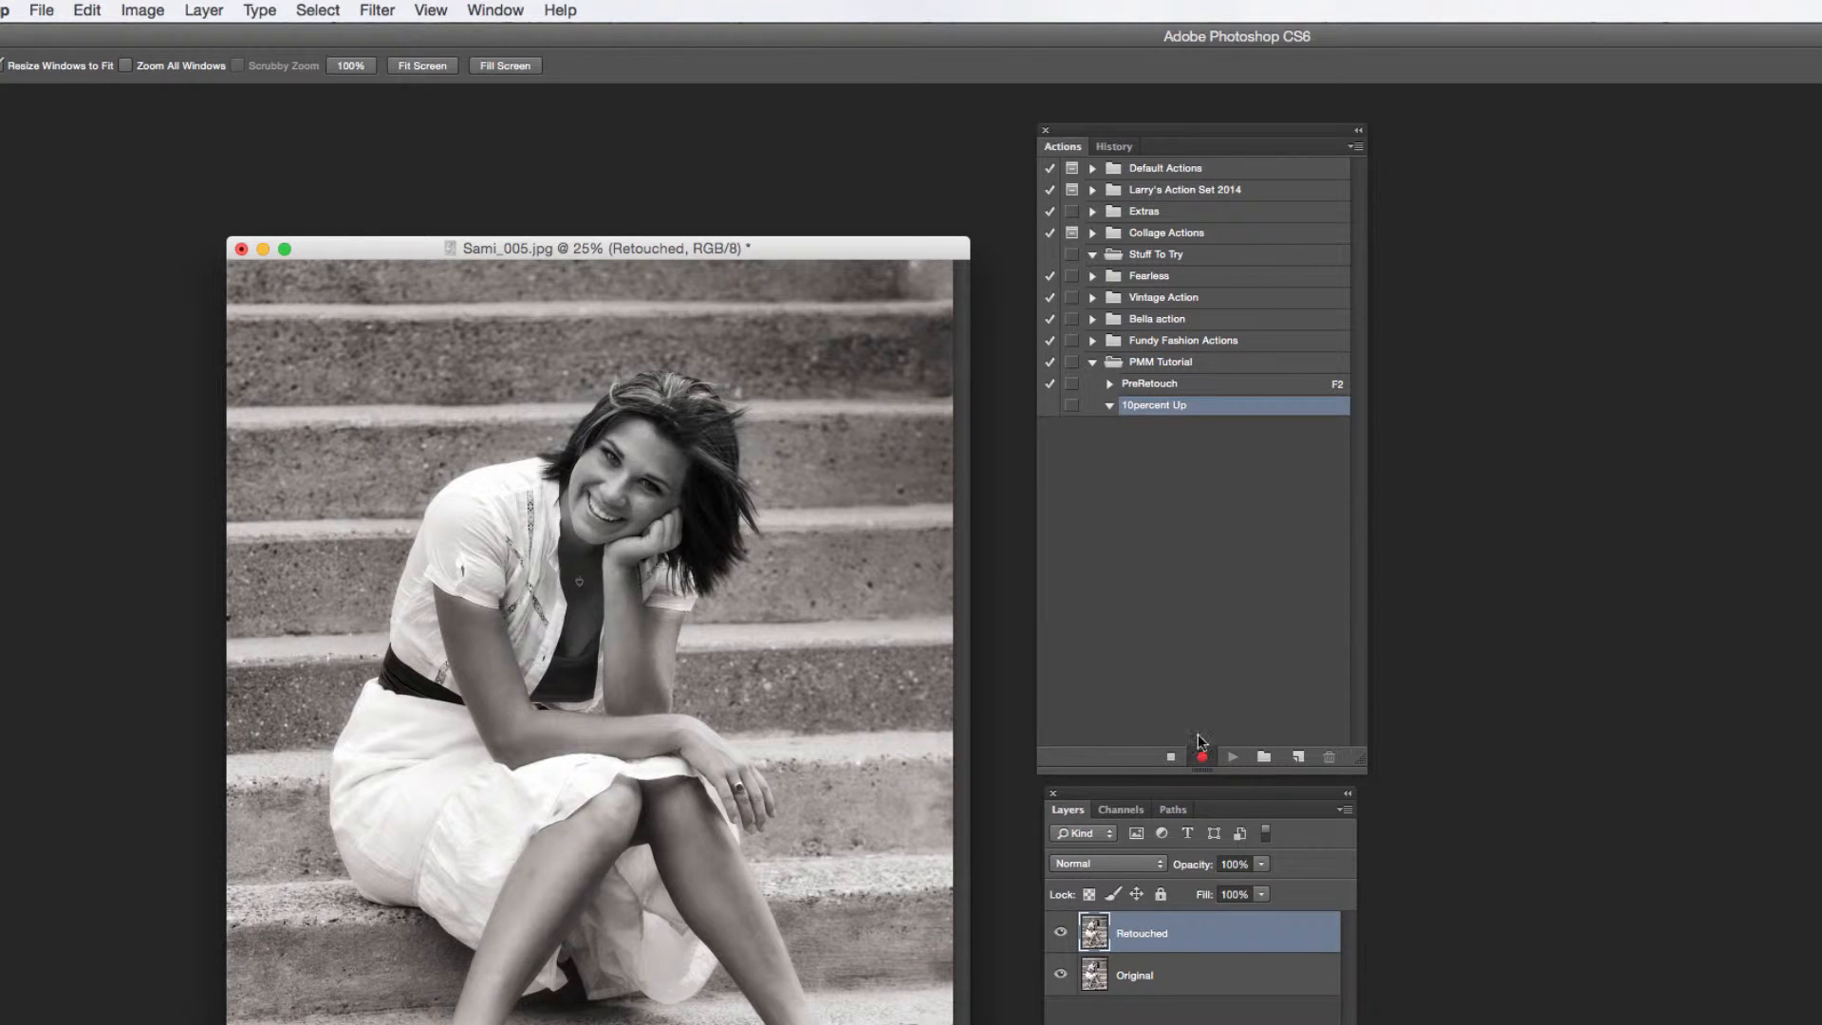
- Enlarge the photo to 110 percent of its width and height with Image Size, keeping proportions constrained
left_click(142, 11)
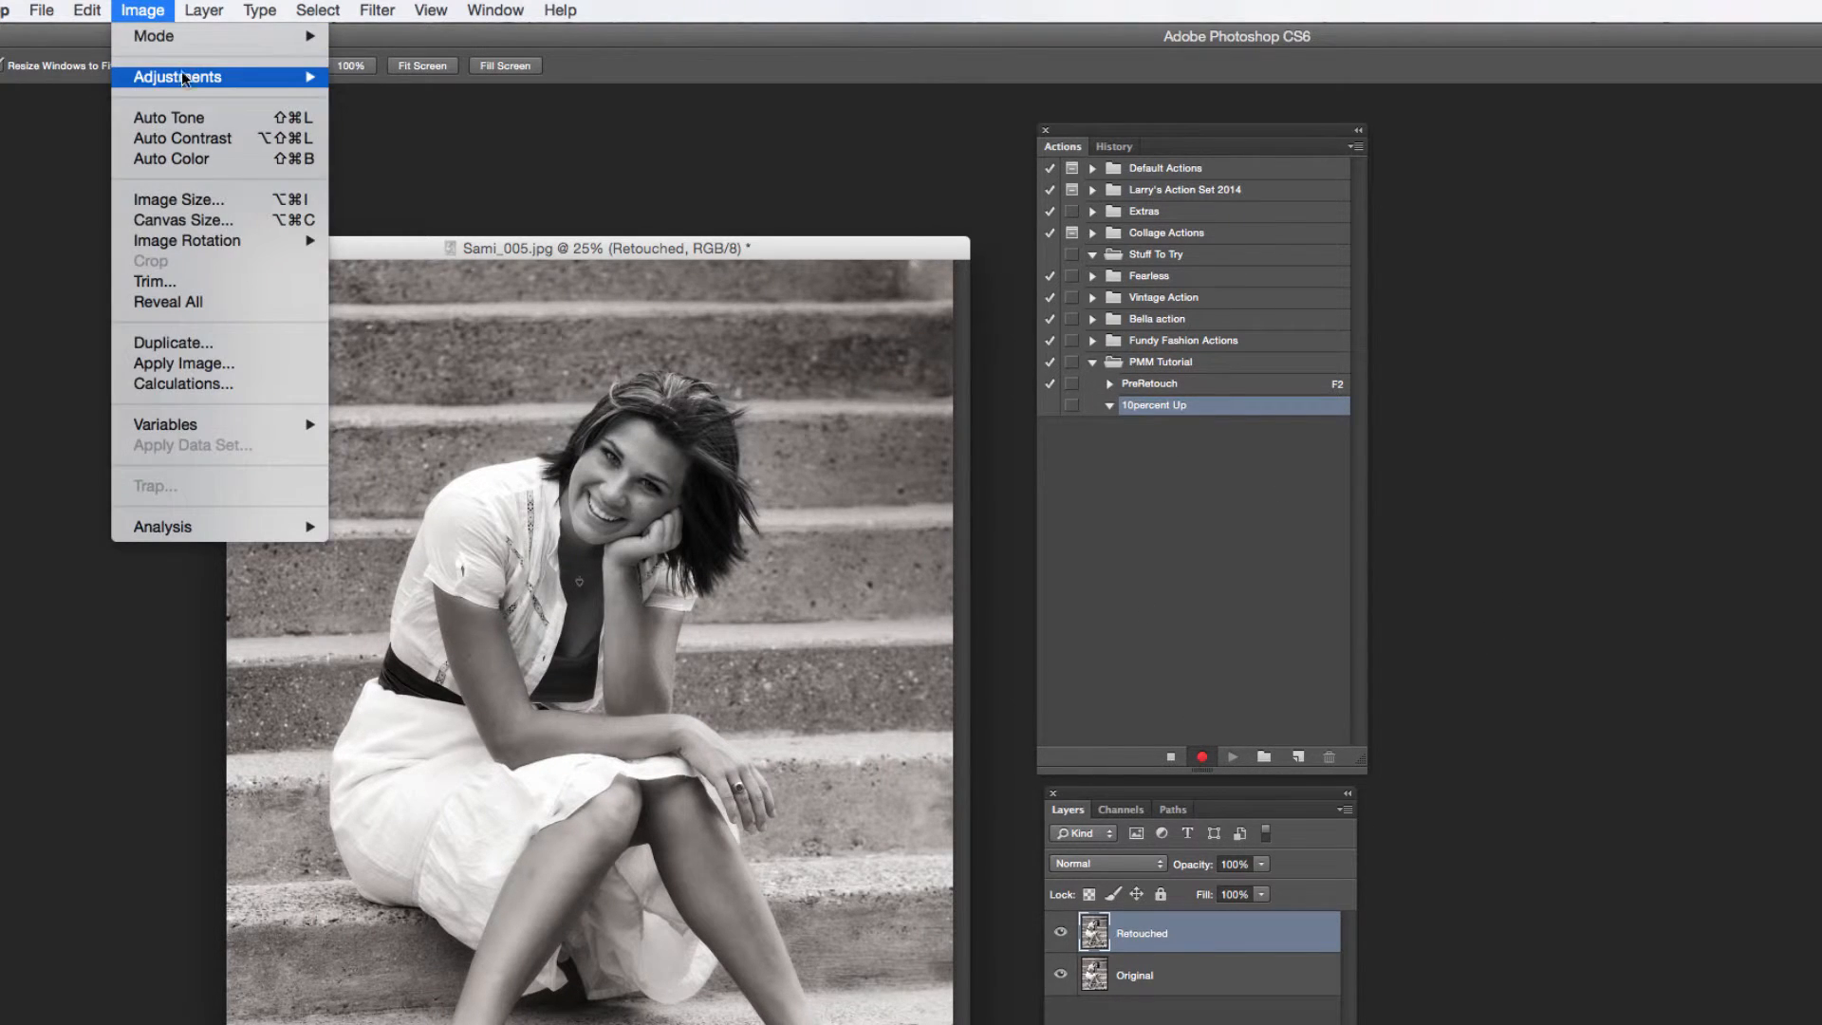
left_click(205, 200)
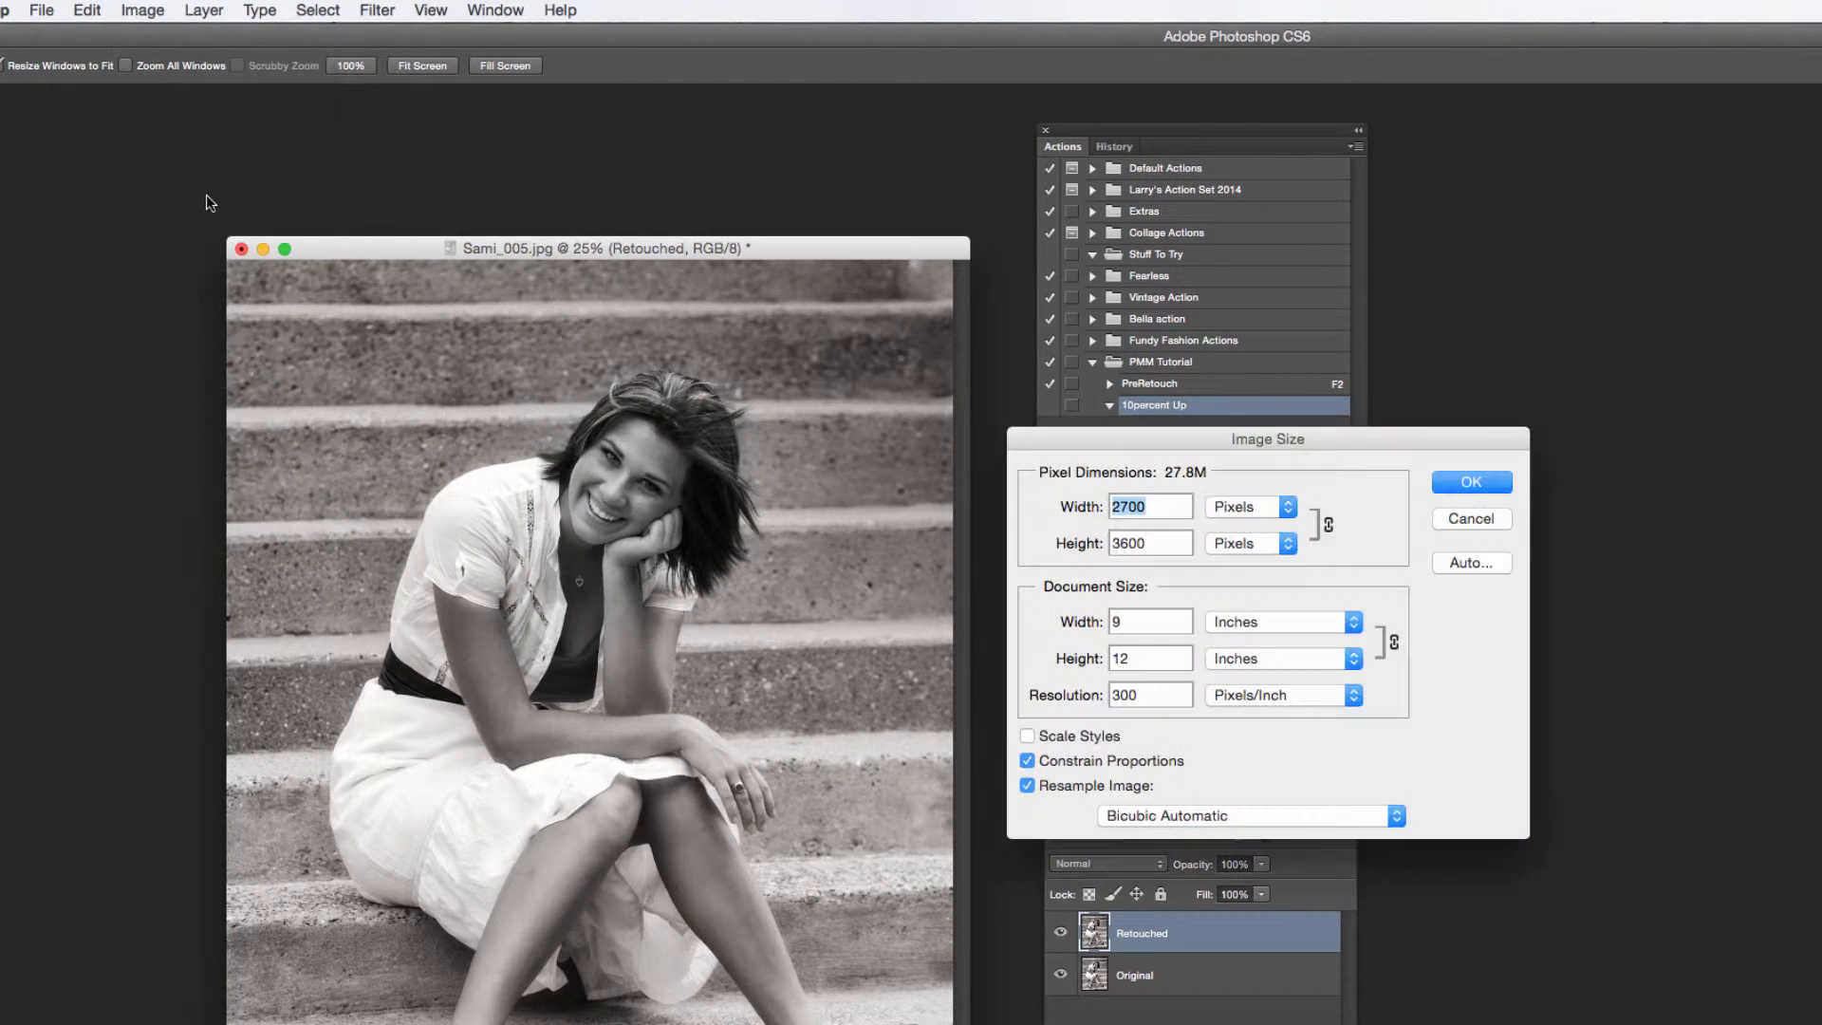
left_click(1245, 525)
double_click(1151, 541)
type("110")
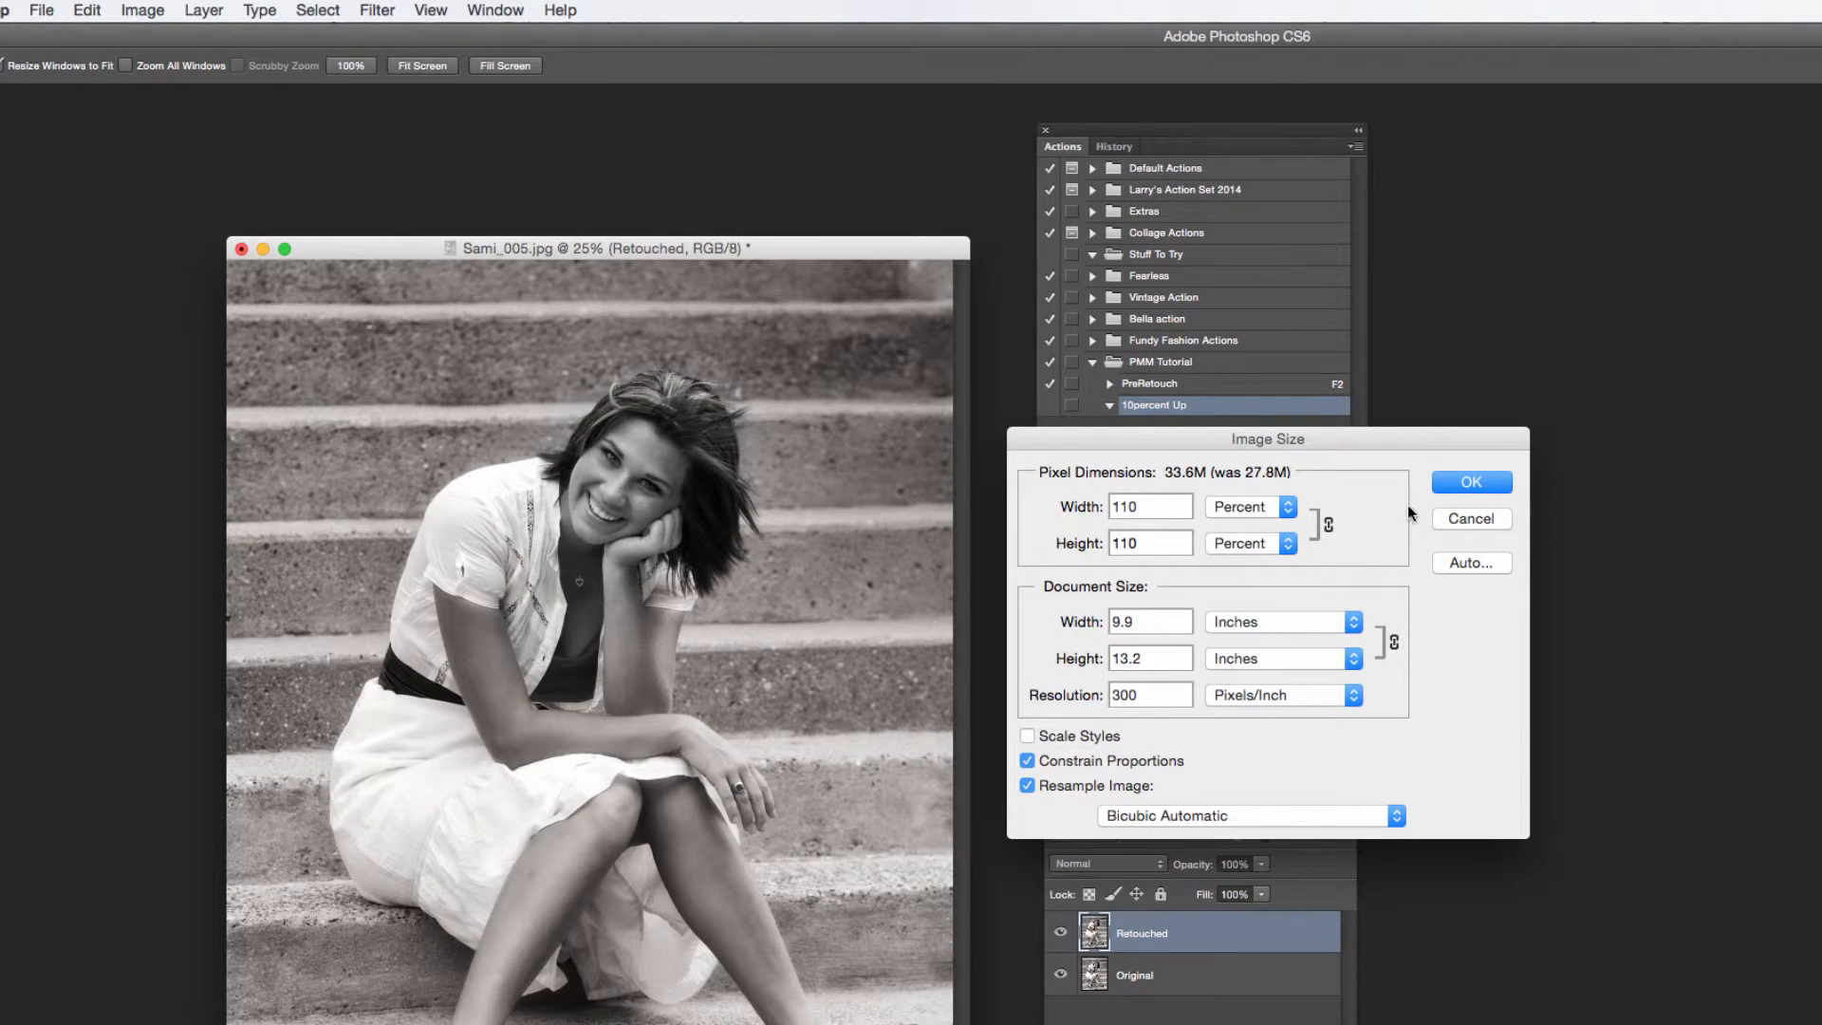
left_click(1470, 483)
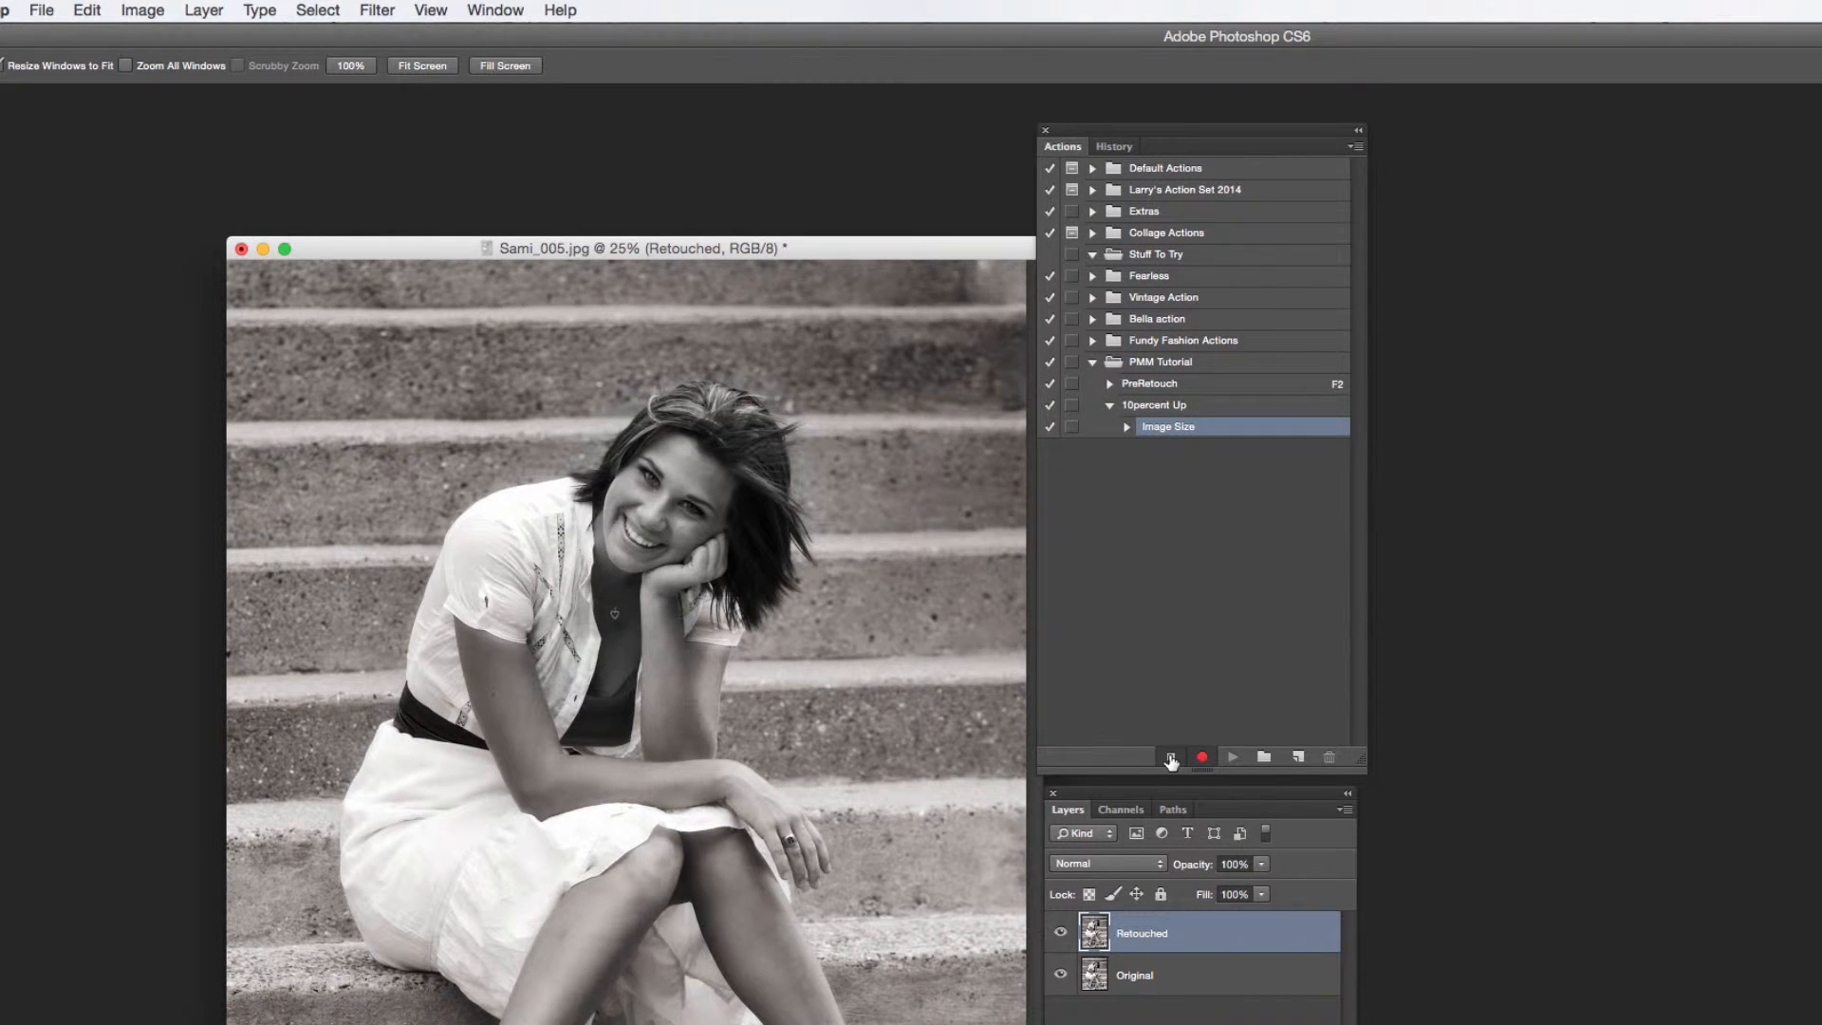
- Stop recording the 10percent Up action and collapse its recorded steps
left_click(1171, 758)
left_click(1158, 406)
left_click(1109, 405)
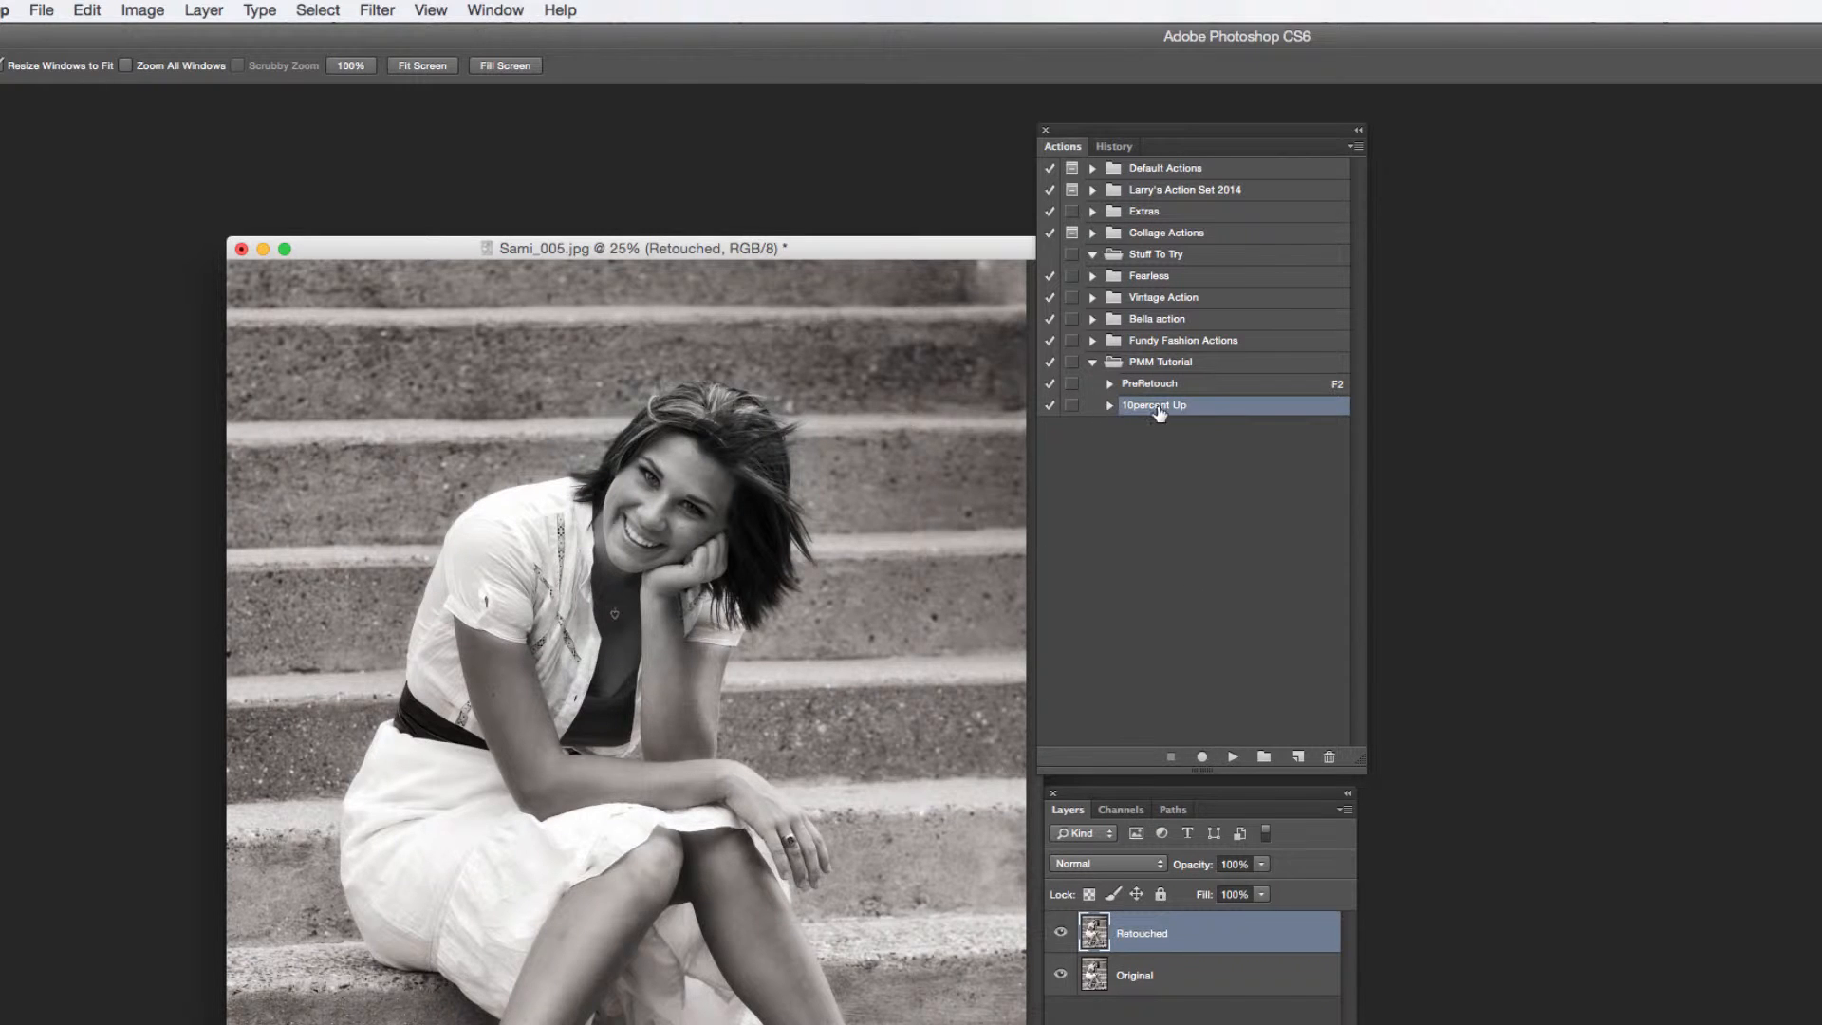
- Play the 10percent Up action on the photo several times to test the repeated enlargement
left_click(1232, 756)
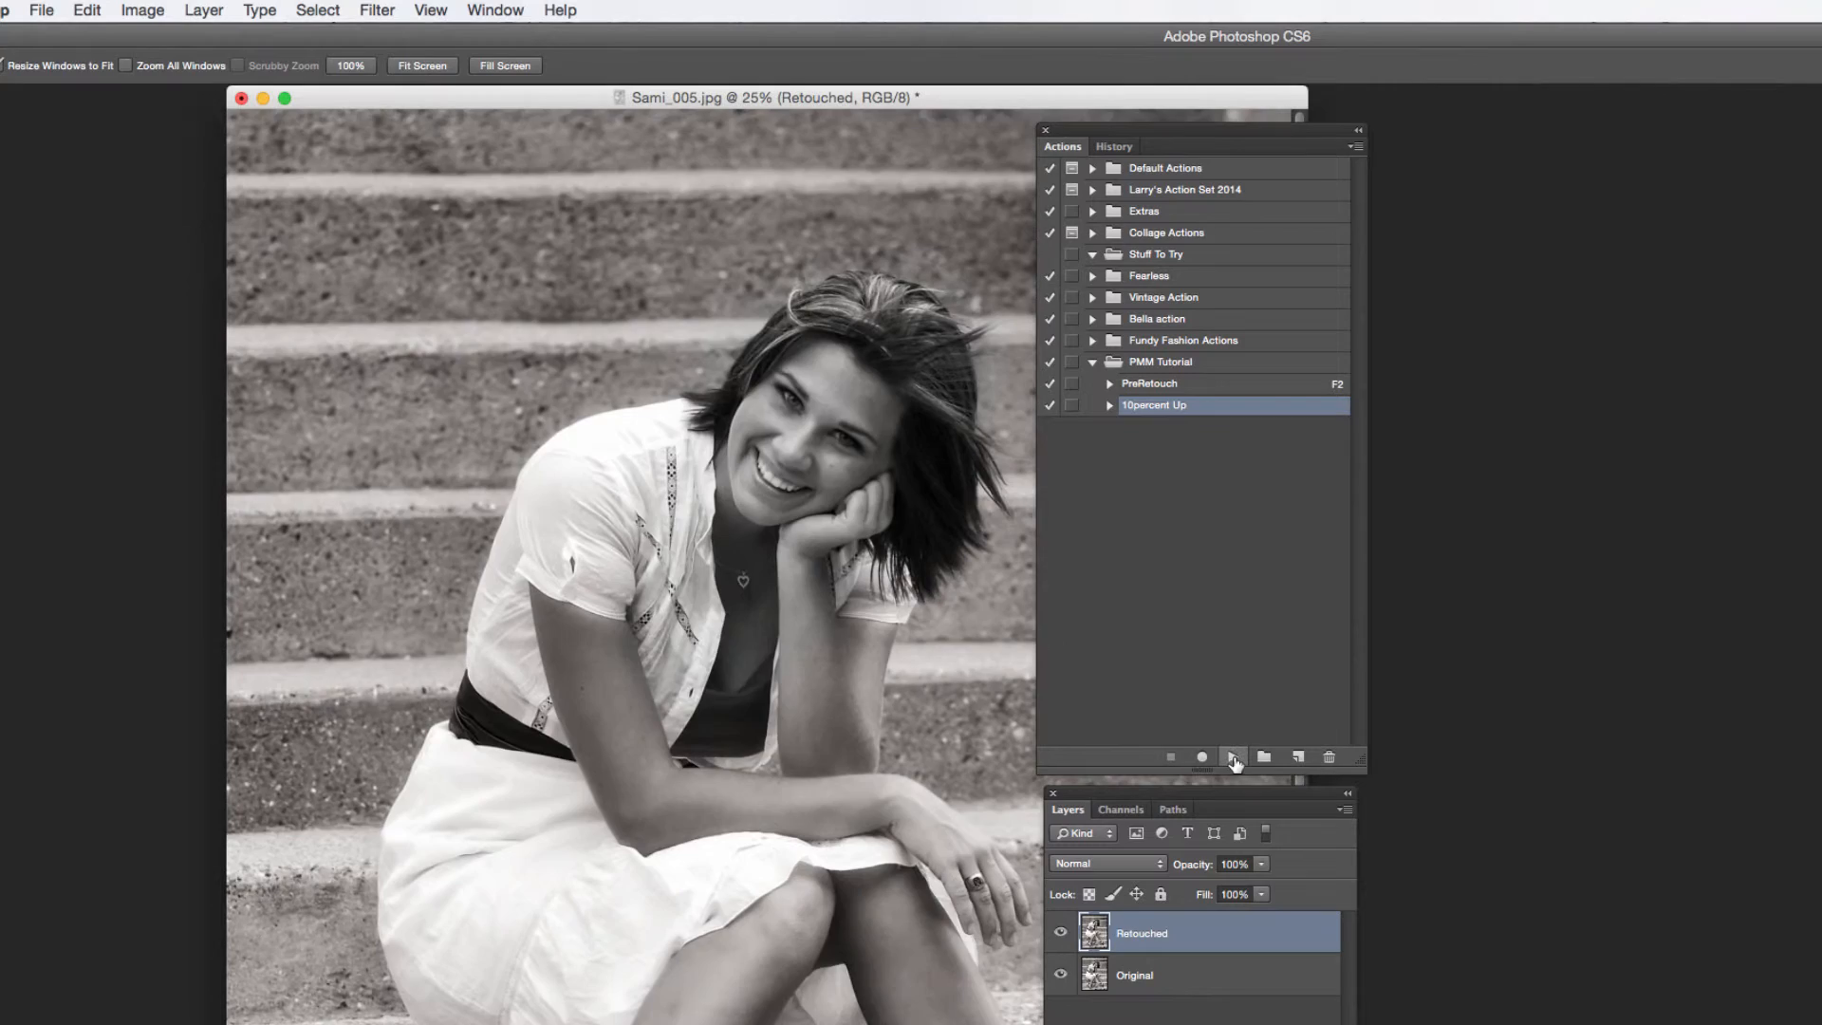
left_click(1233, 757)
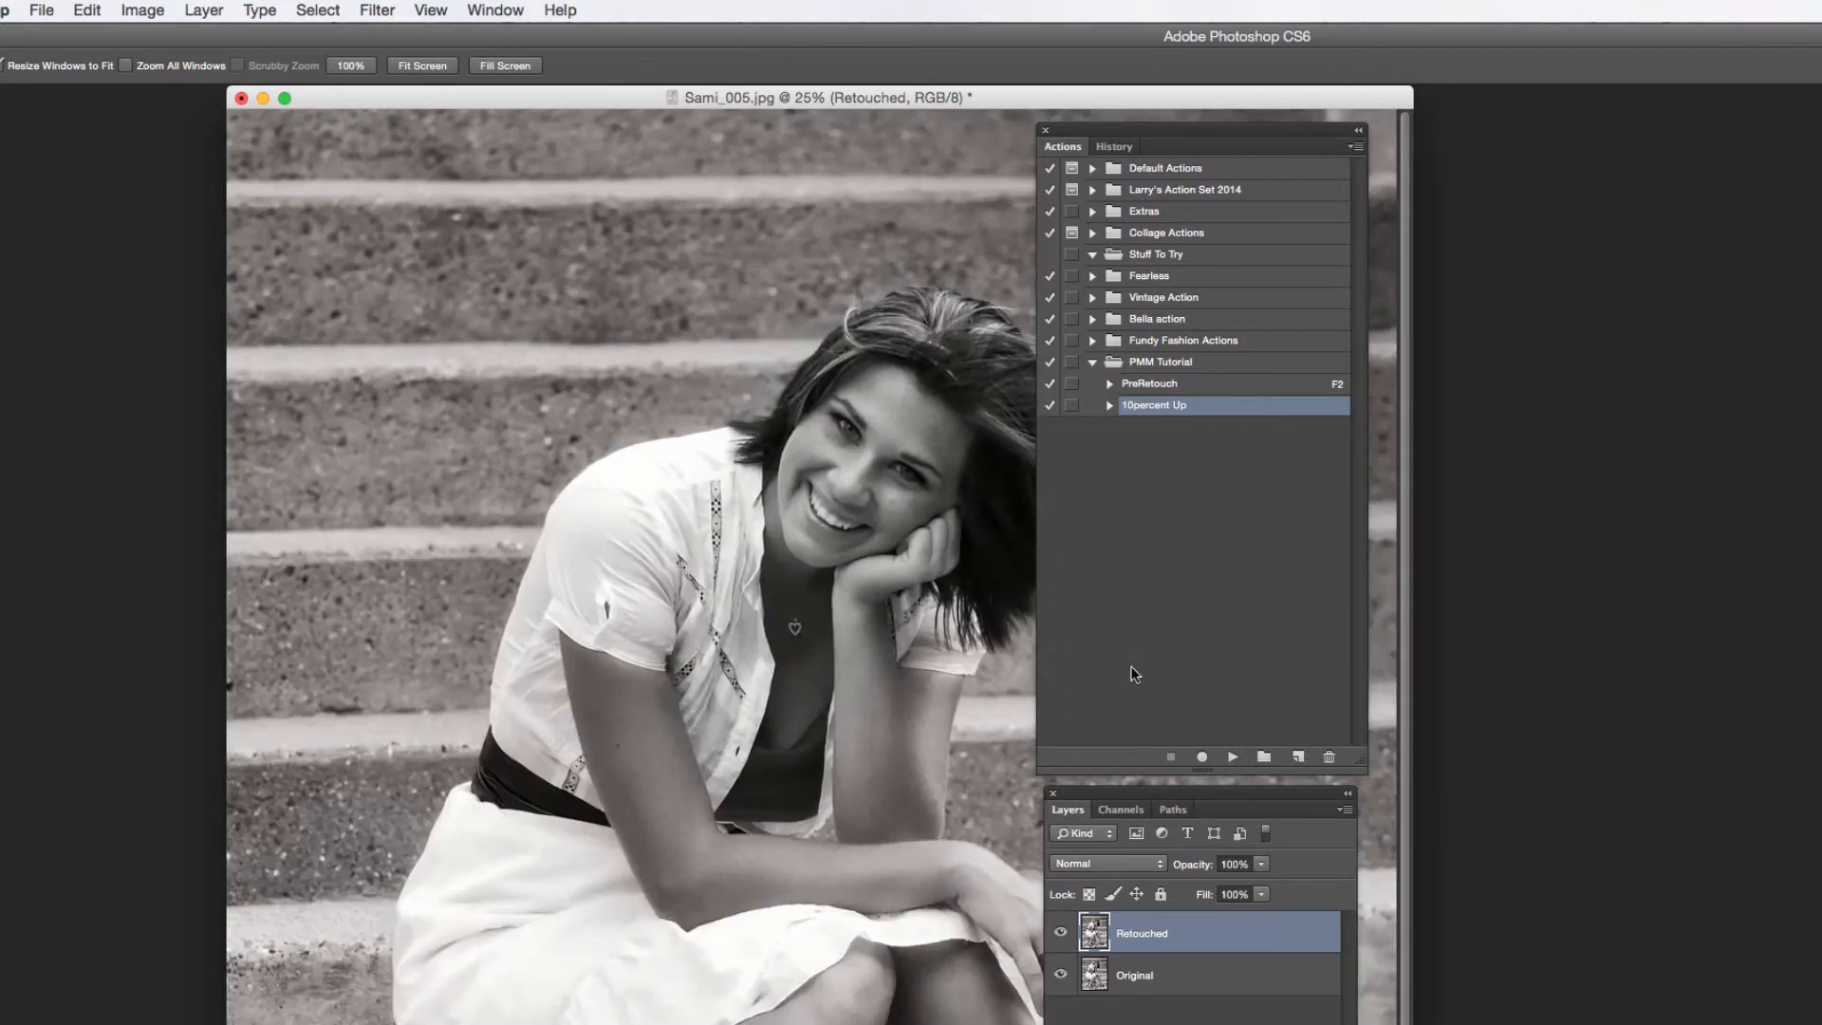
left_click(645, 536, "alt")
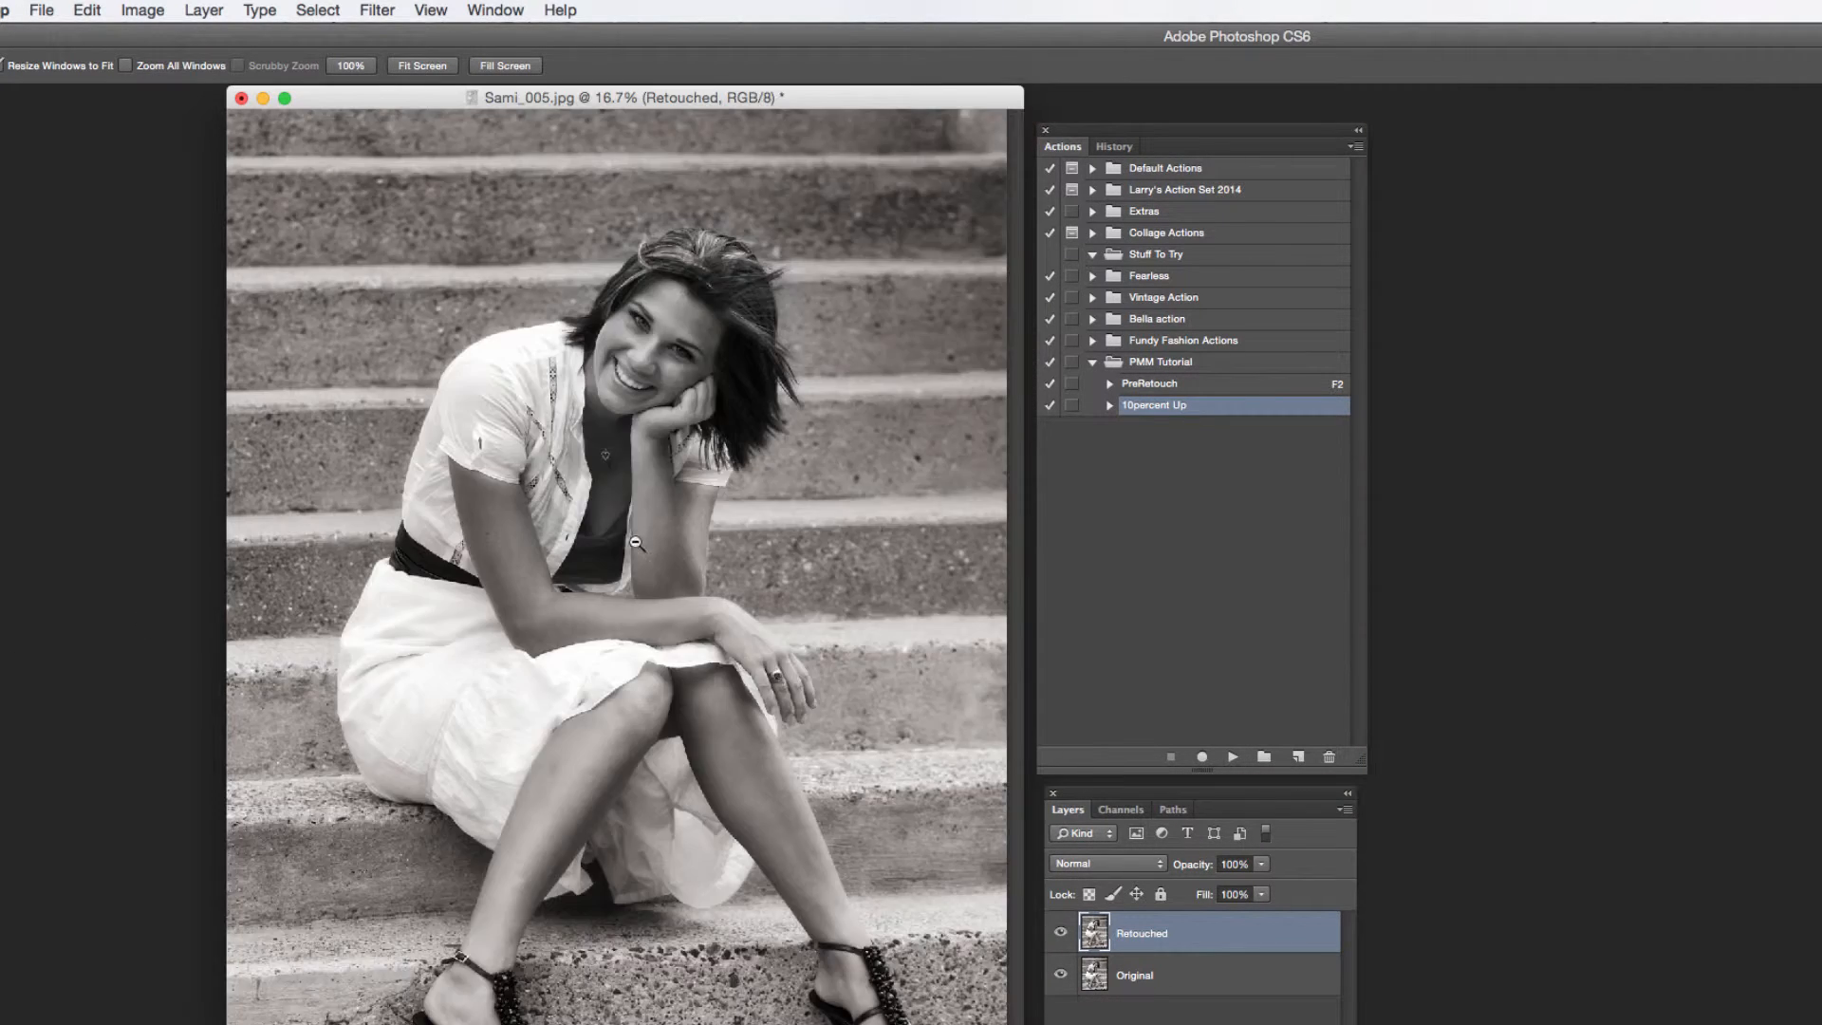
left_click(644, 536, "alt")
left_click(644, 536, "alt")
left_click_drag(548, 114, 718, 444)
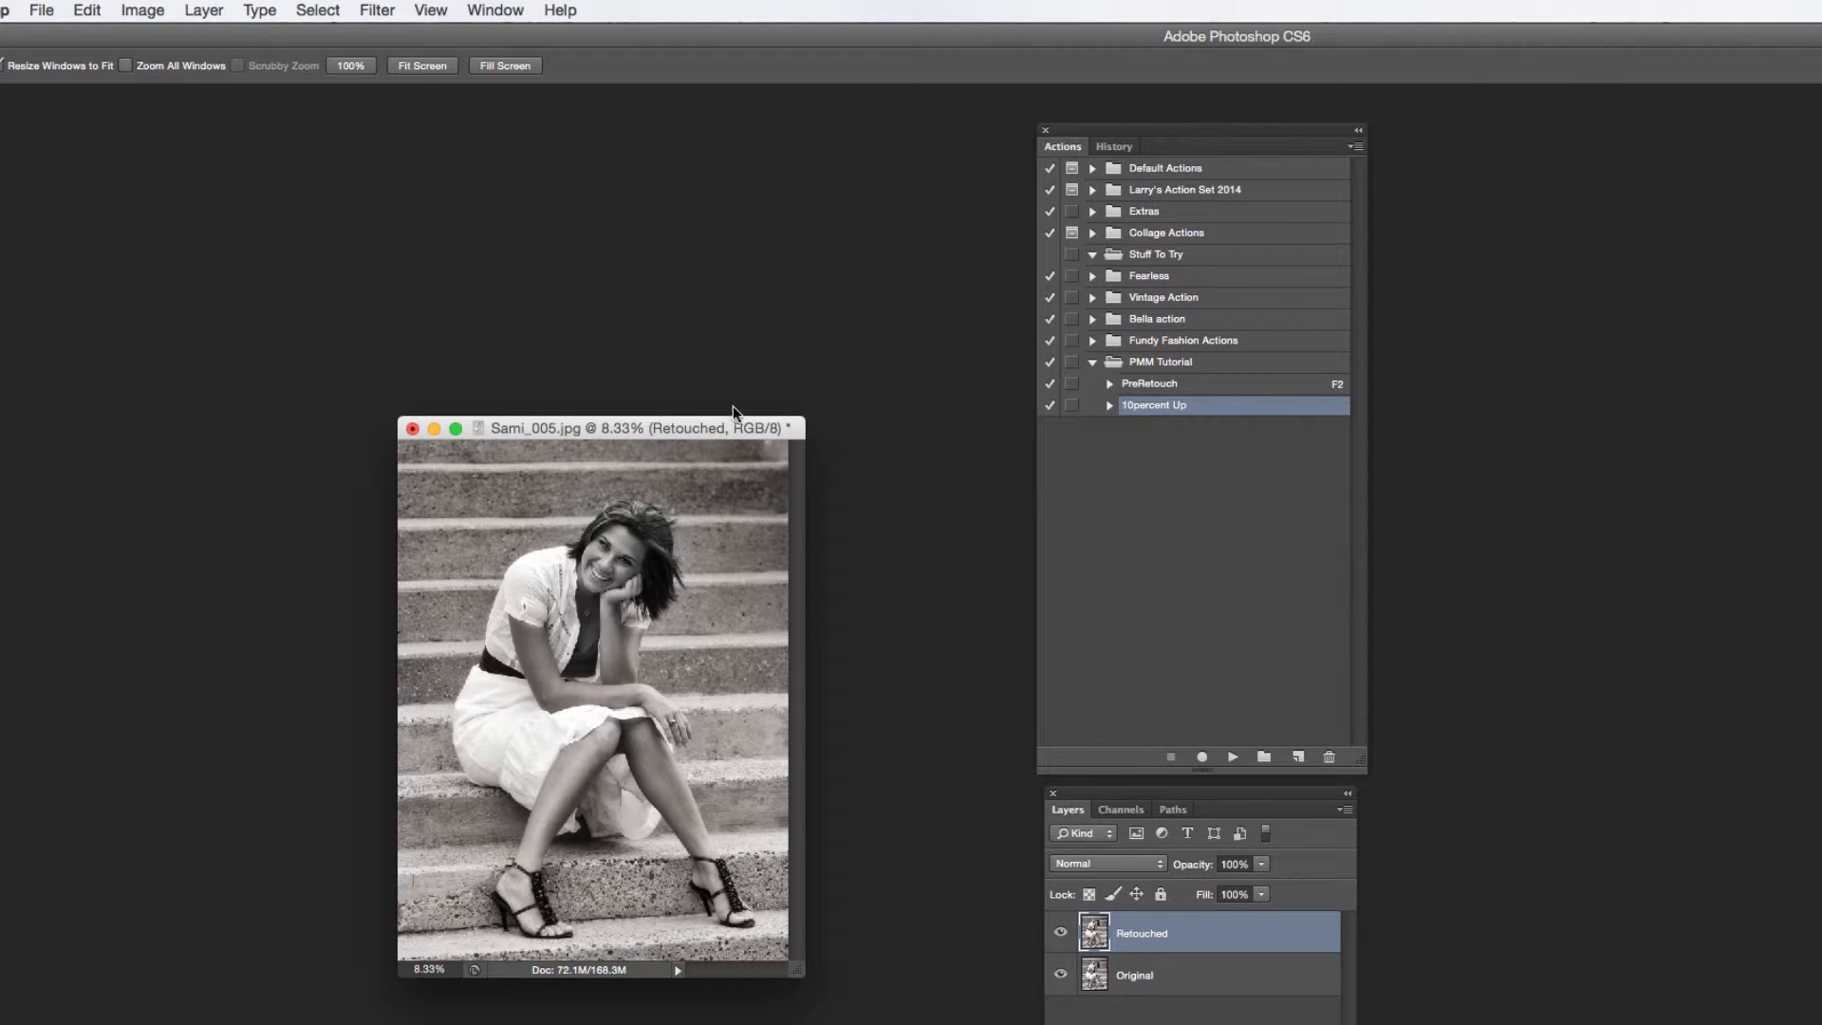
left_click_drag(742, 431, 783, 464)
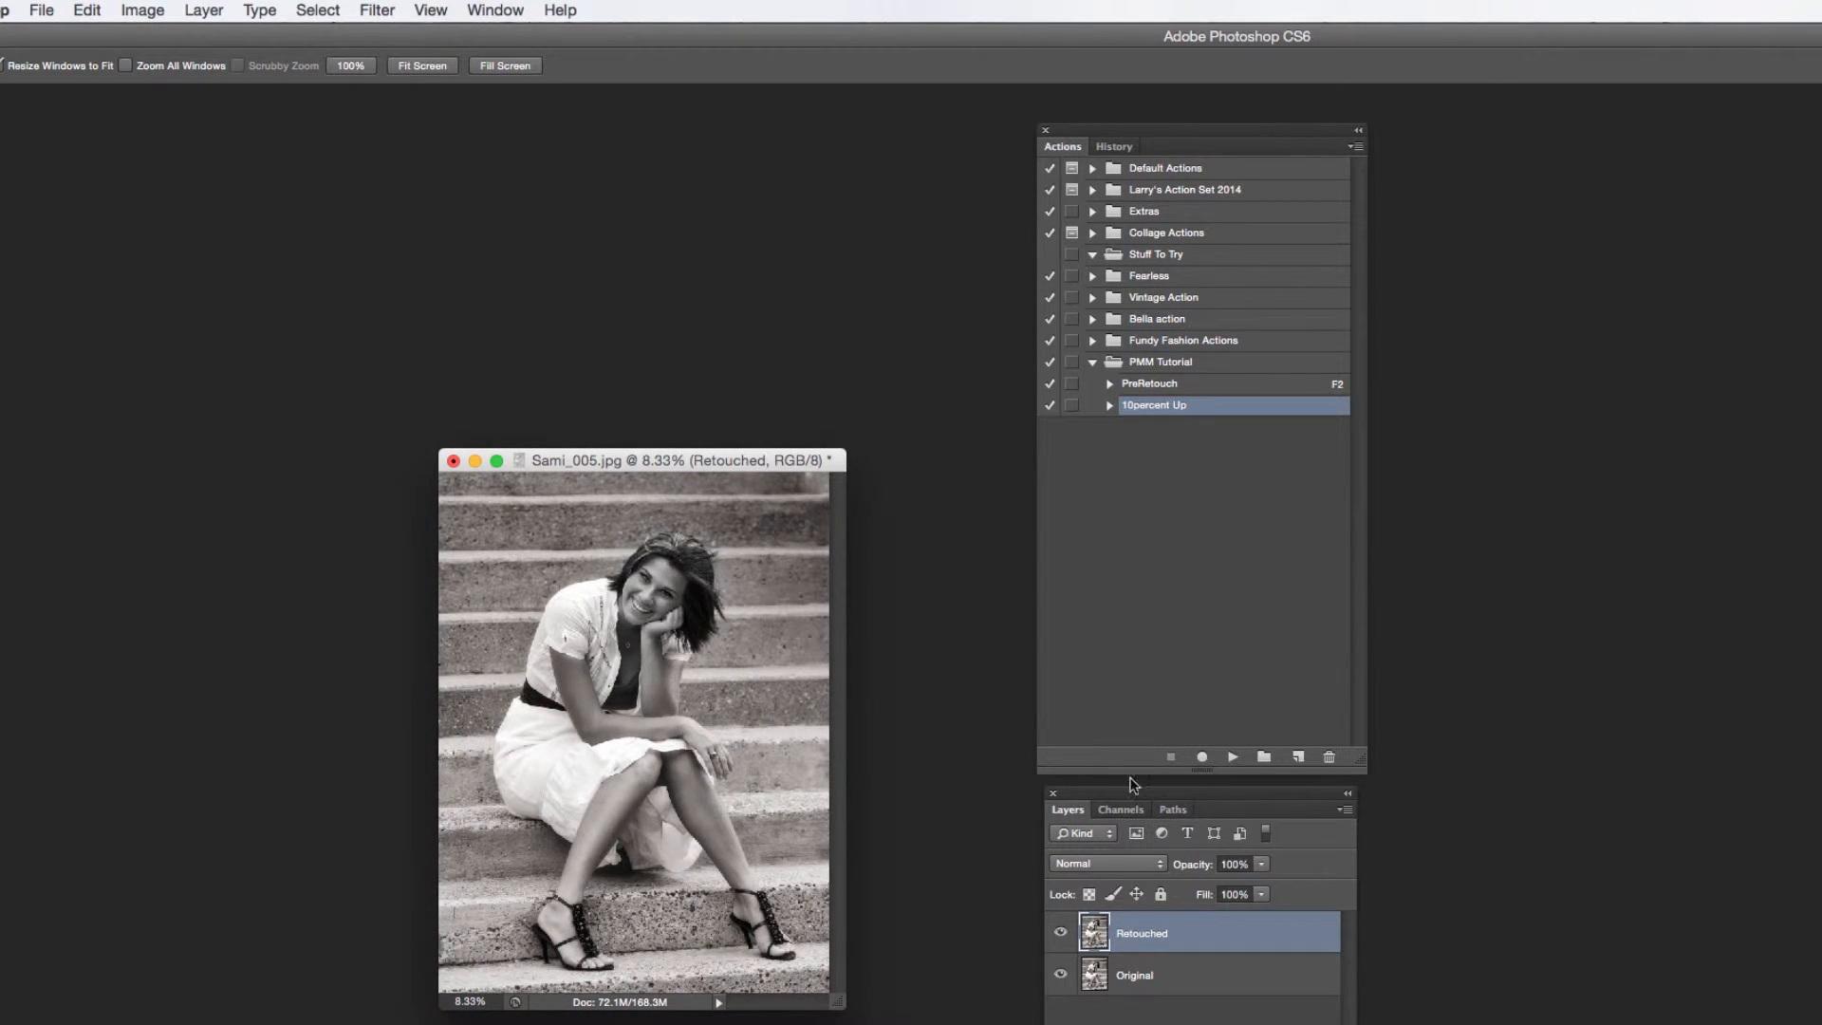
- Revert the photo to its Open history state and return to the list of actions
left_click(1114, 146)
left_click(1114, 214)
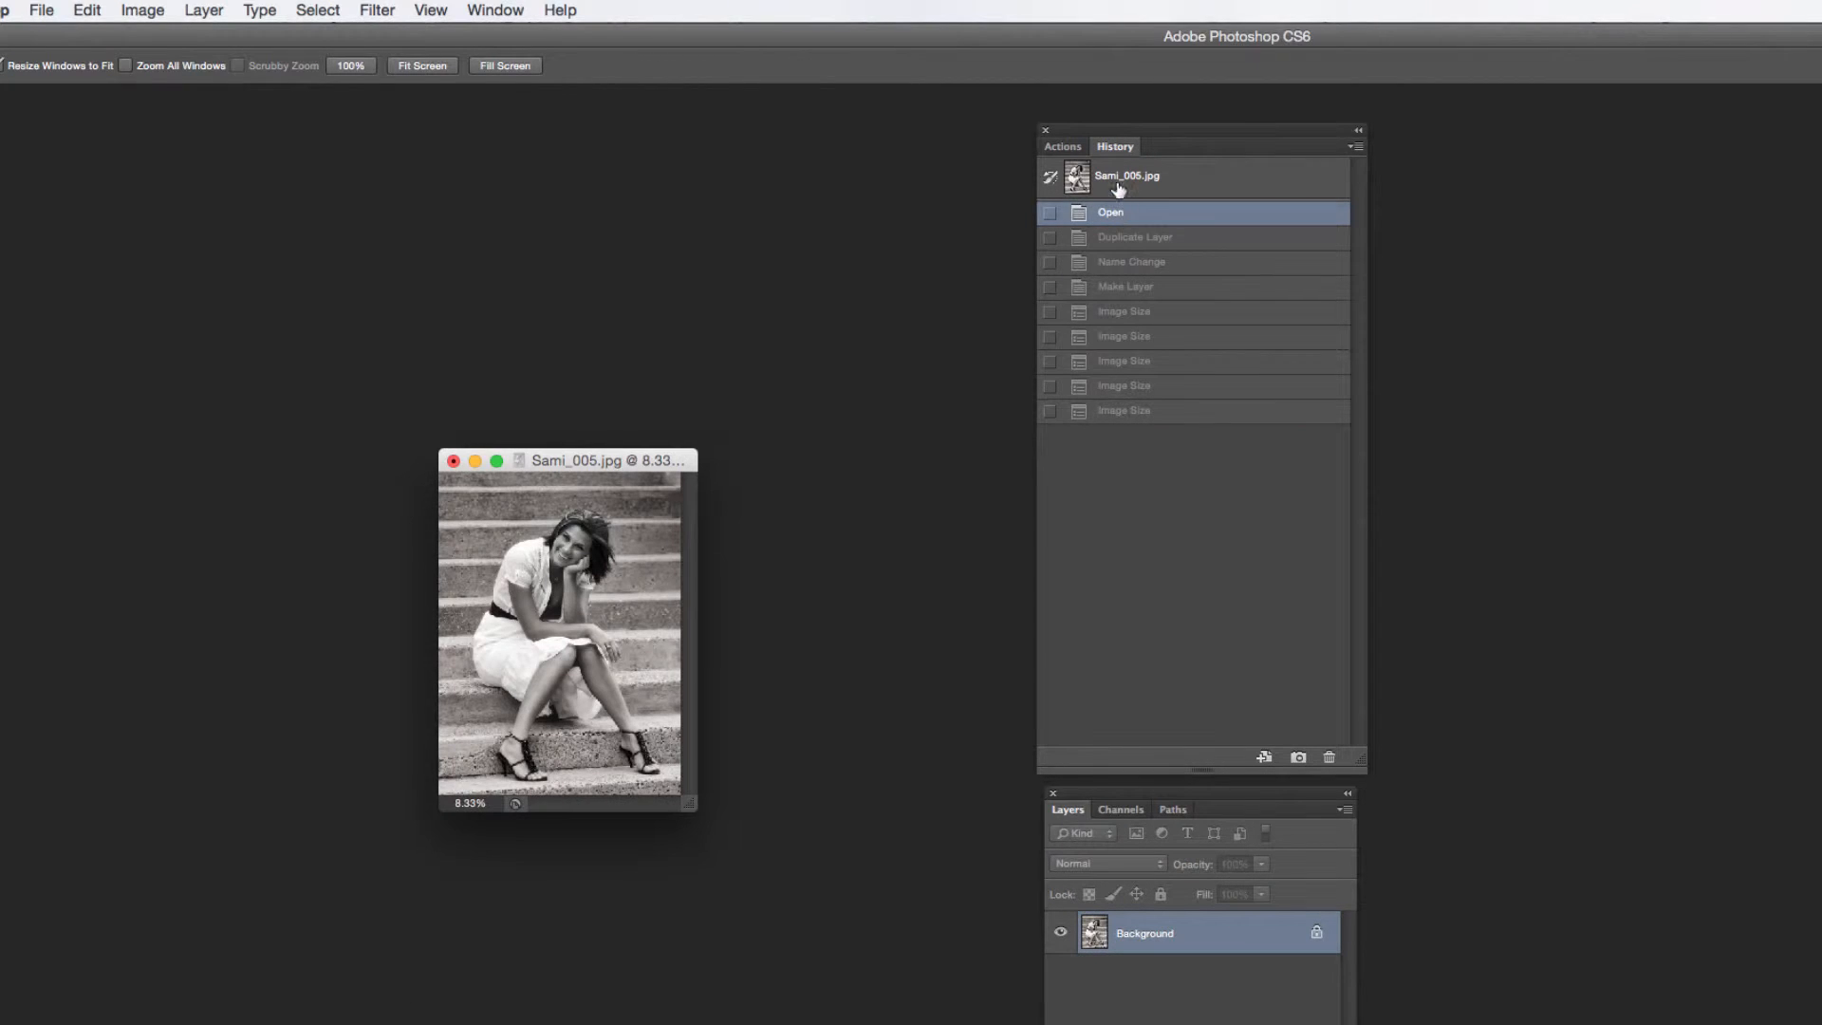
left_click(1064, 146)
left_click(615, 638)
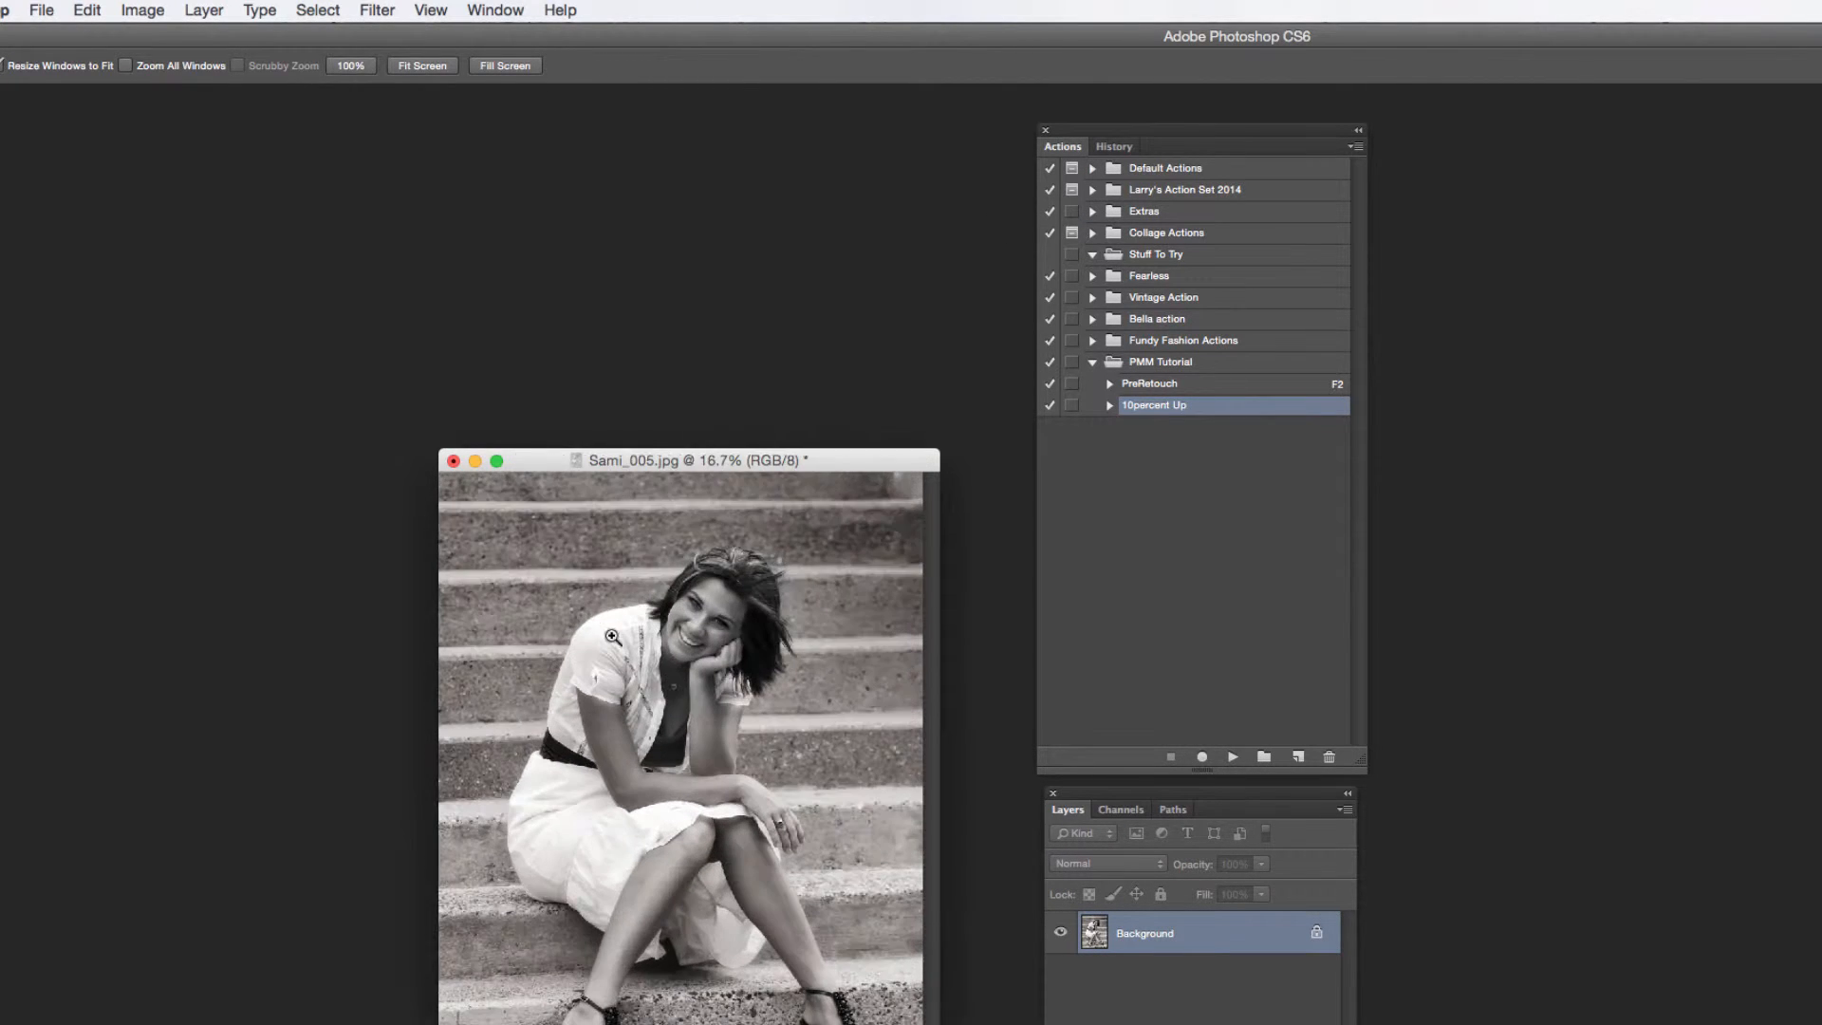
left_click_drag(664, 464, 634, 429)
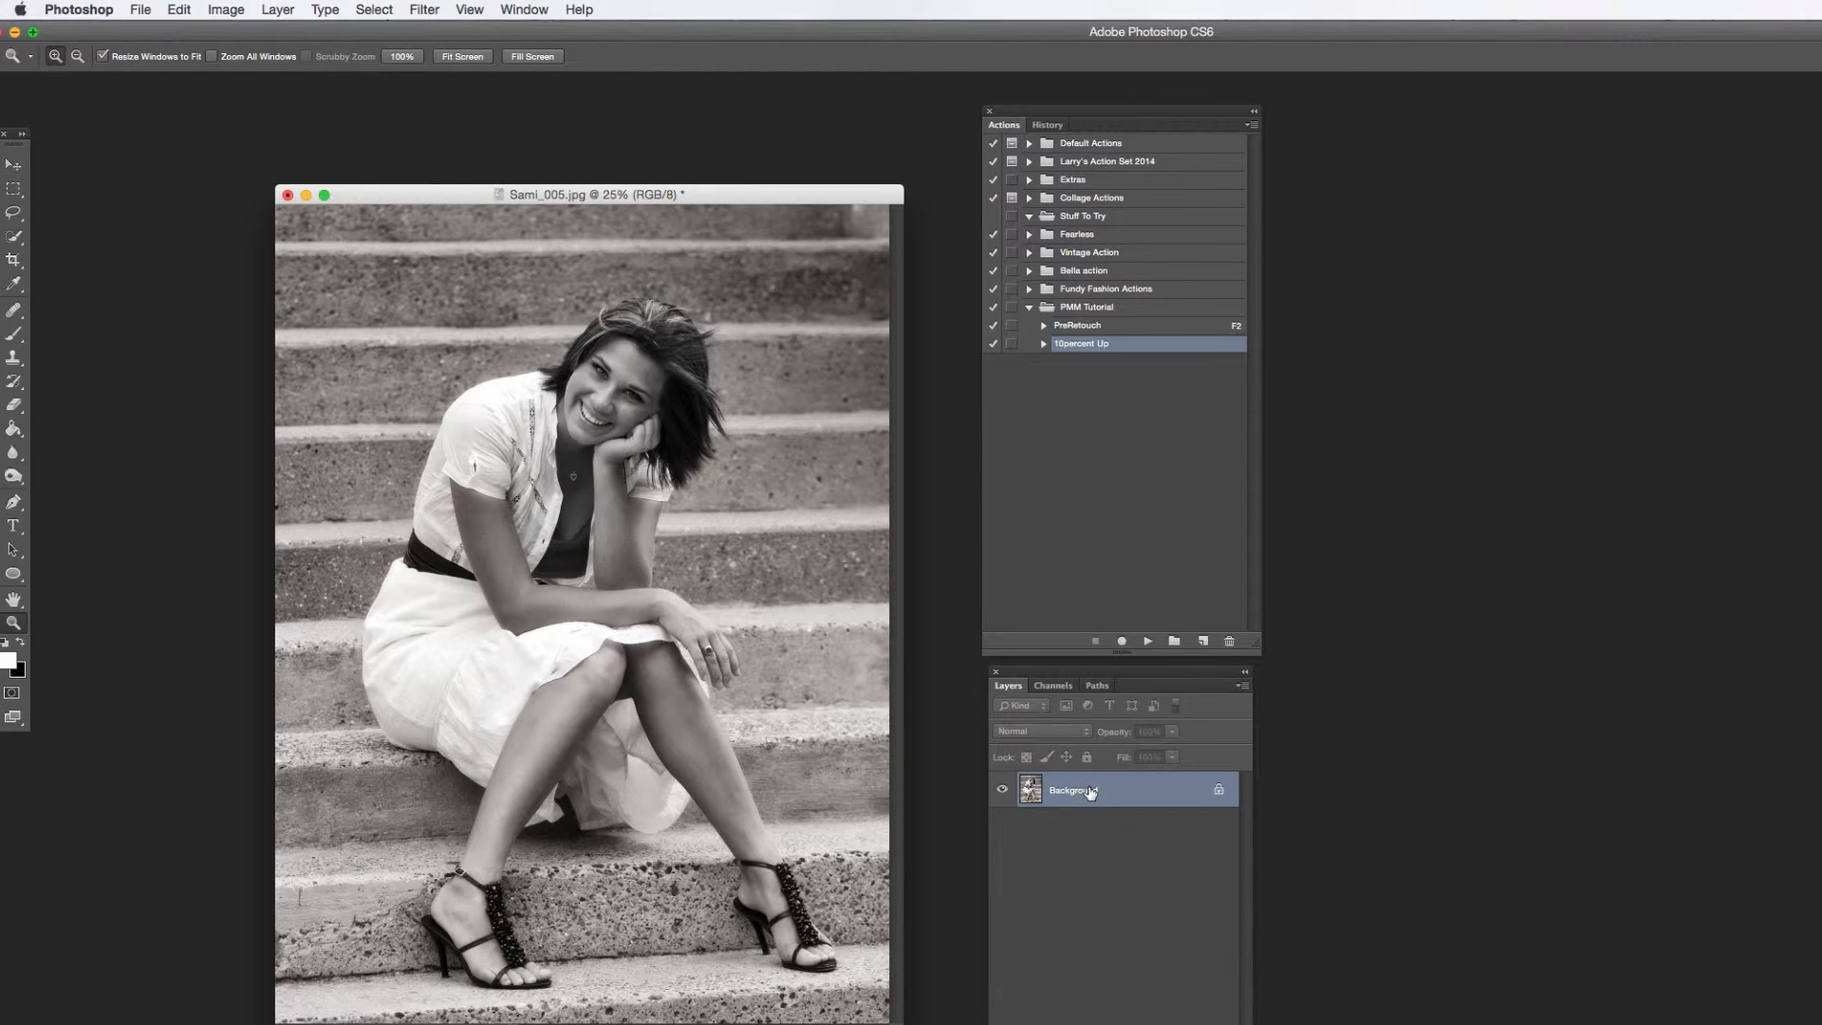
mouse_move(1088, 791)
left_mouse_down()
mouse_move(1122, 911)
mouse_move(1088, 787)
left_mouse_up()
- Create a new action named CrazyAction in the PMM Tutorial set and start recording it
left_click(1070, 307)
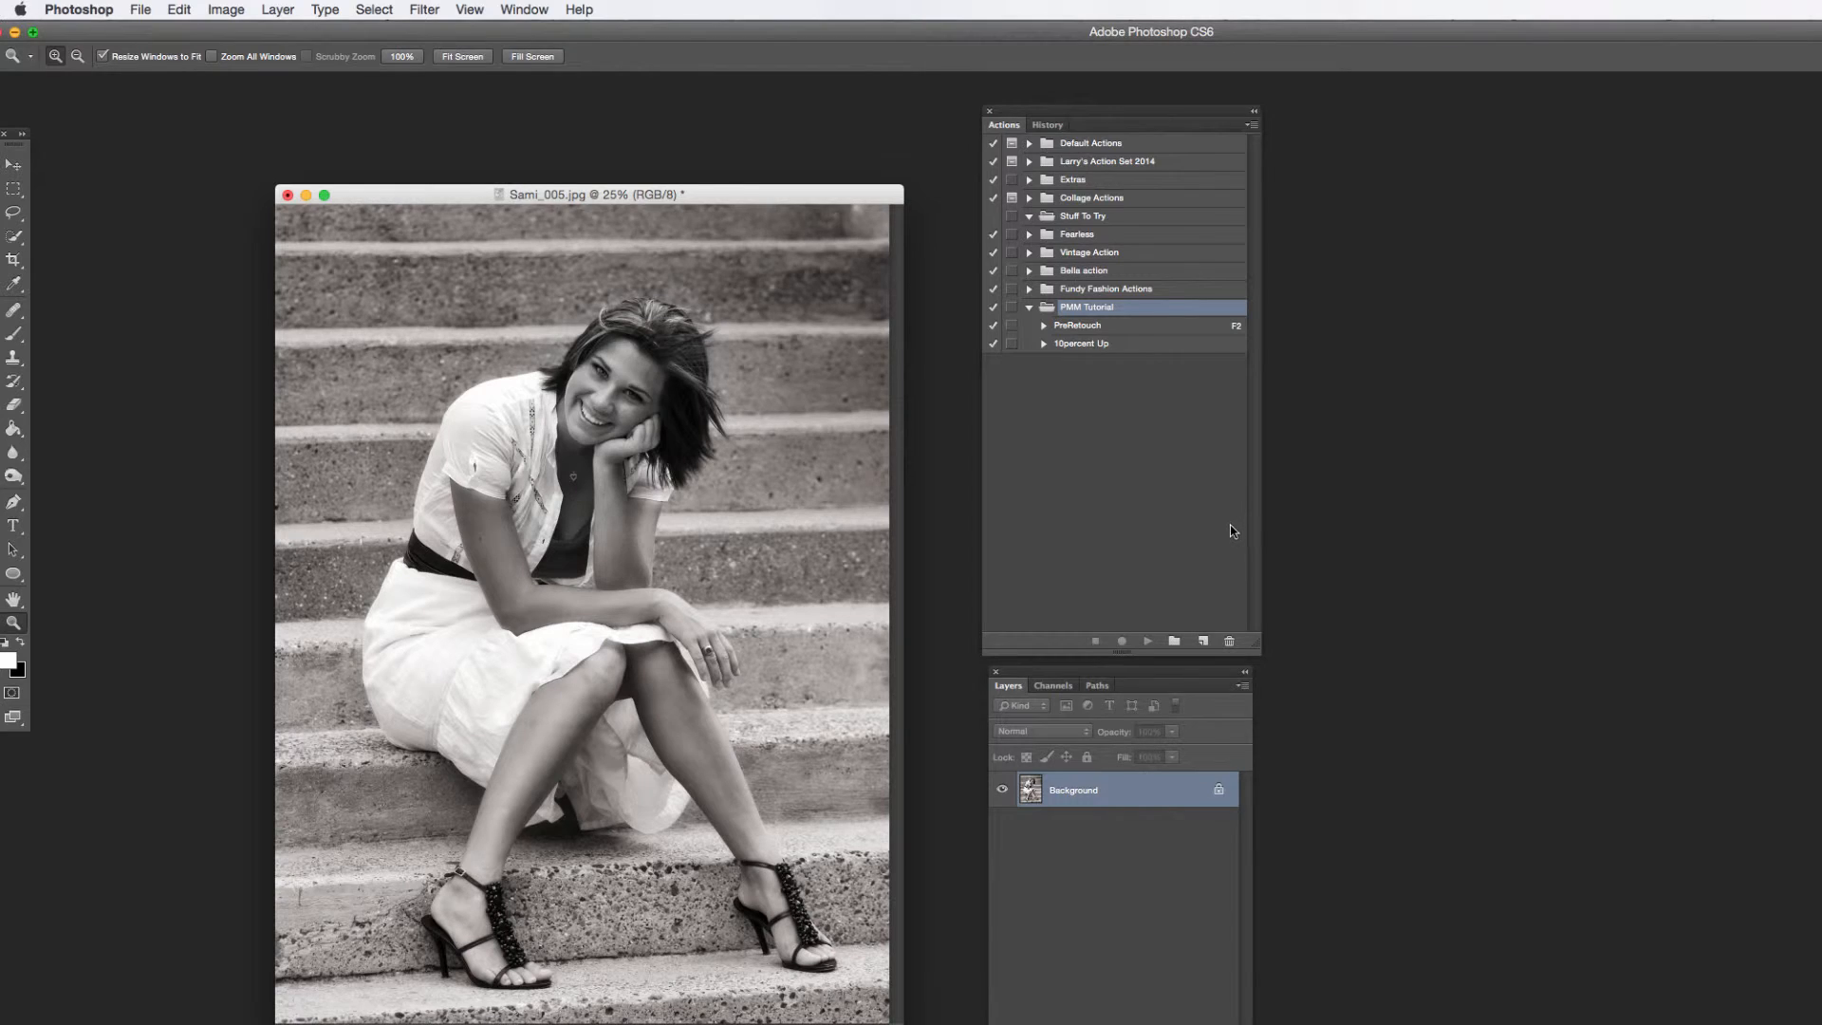
left_click(1250, 124)
left_click(1281, 172)
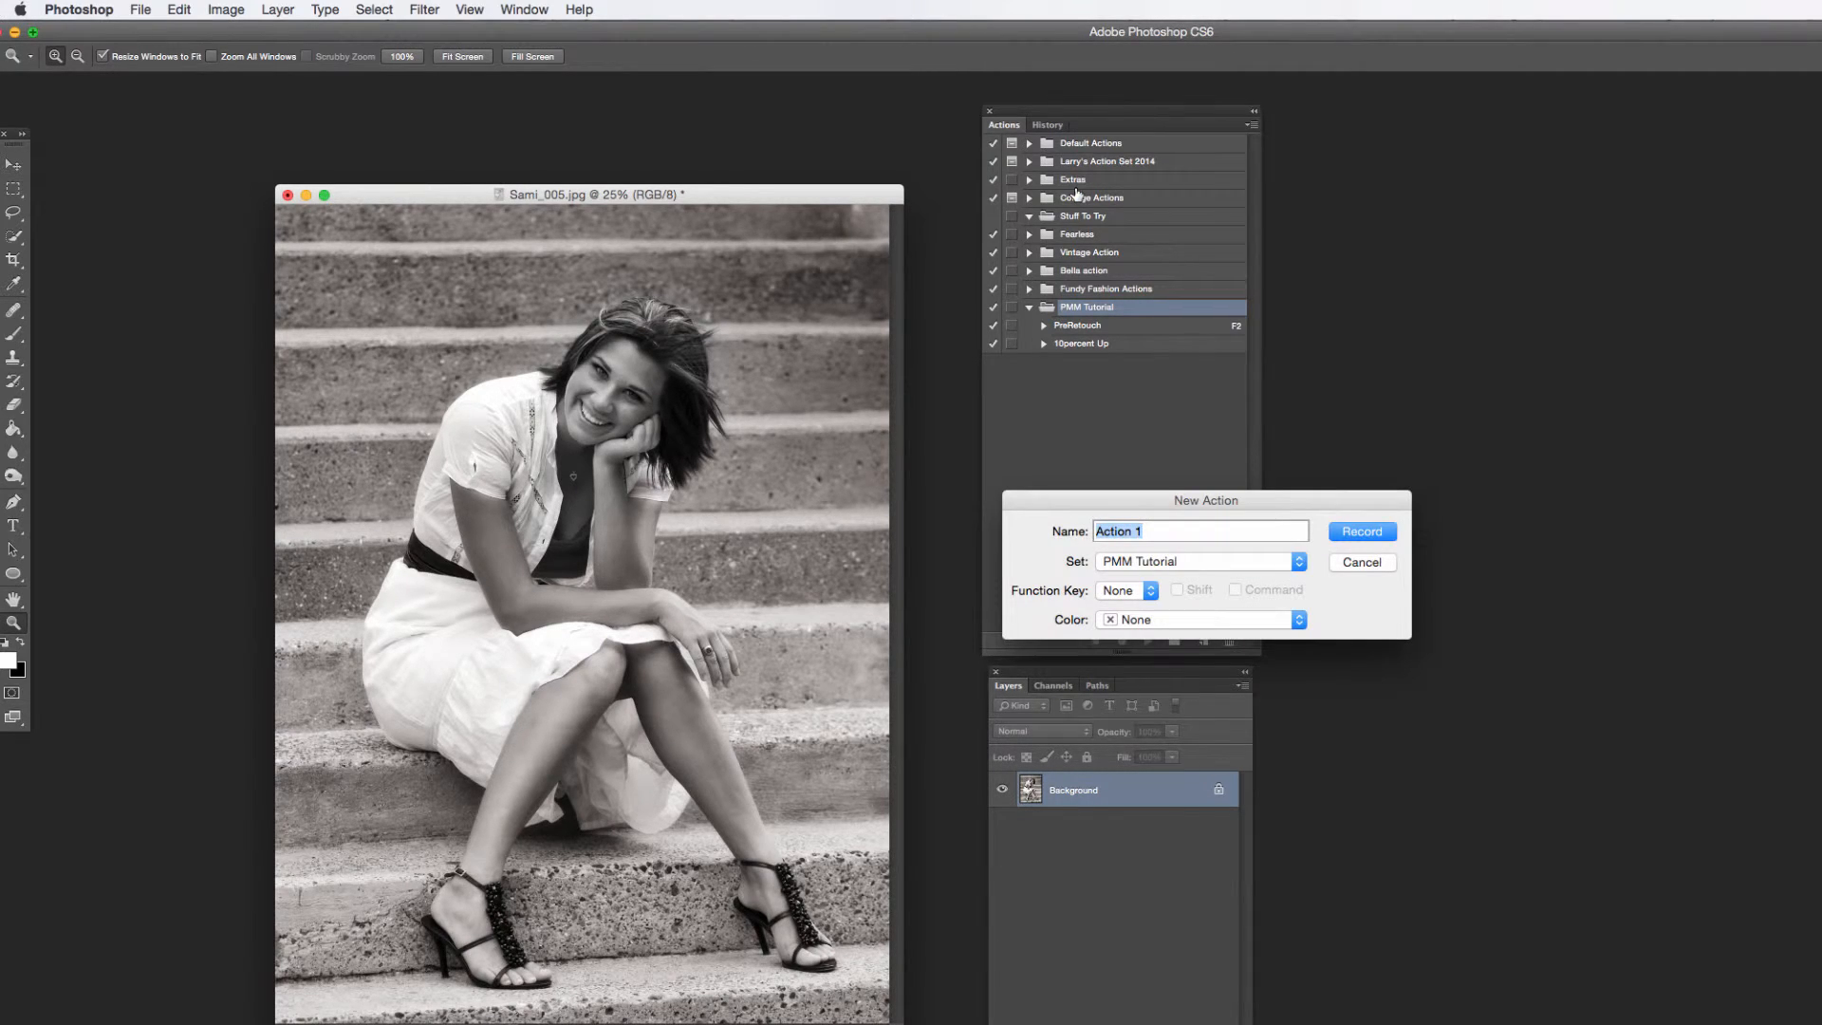
type("CrazyAction")
left_click(1365, 533)
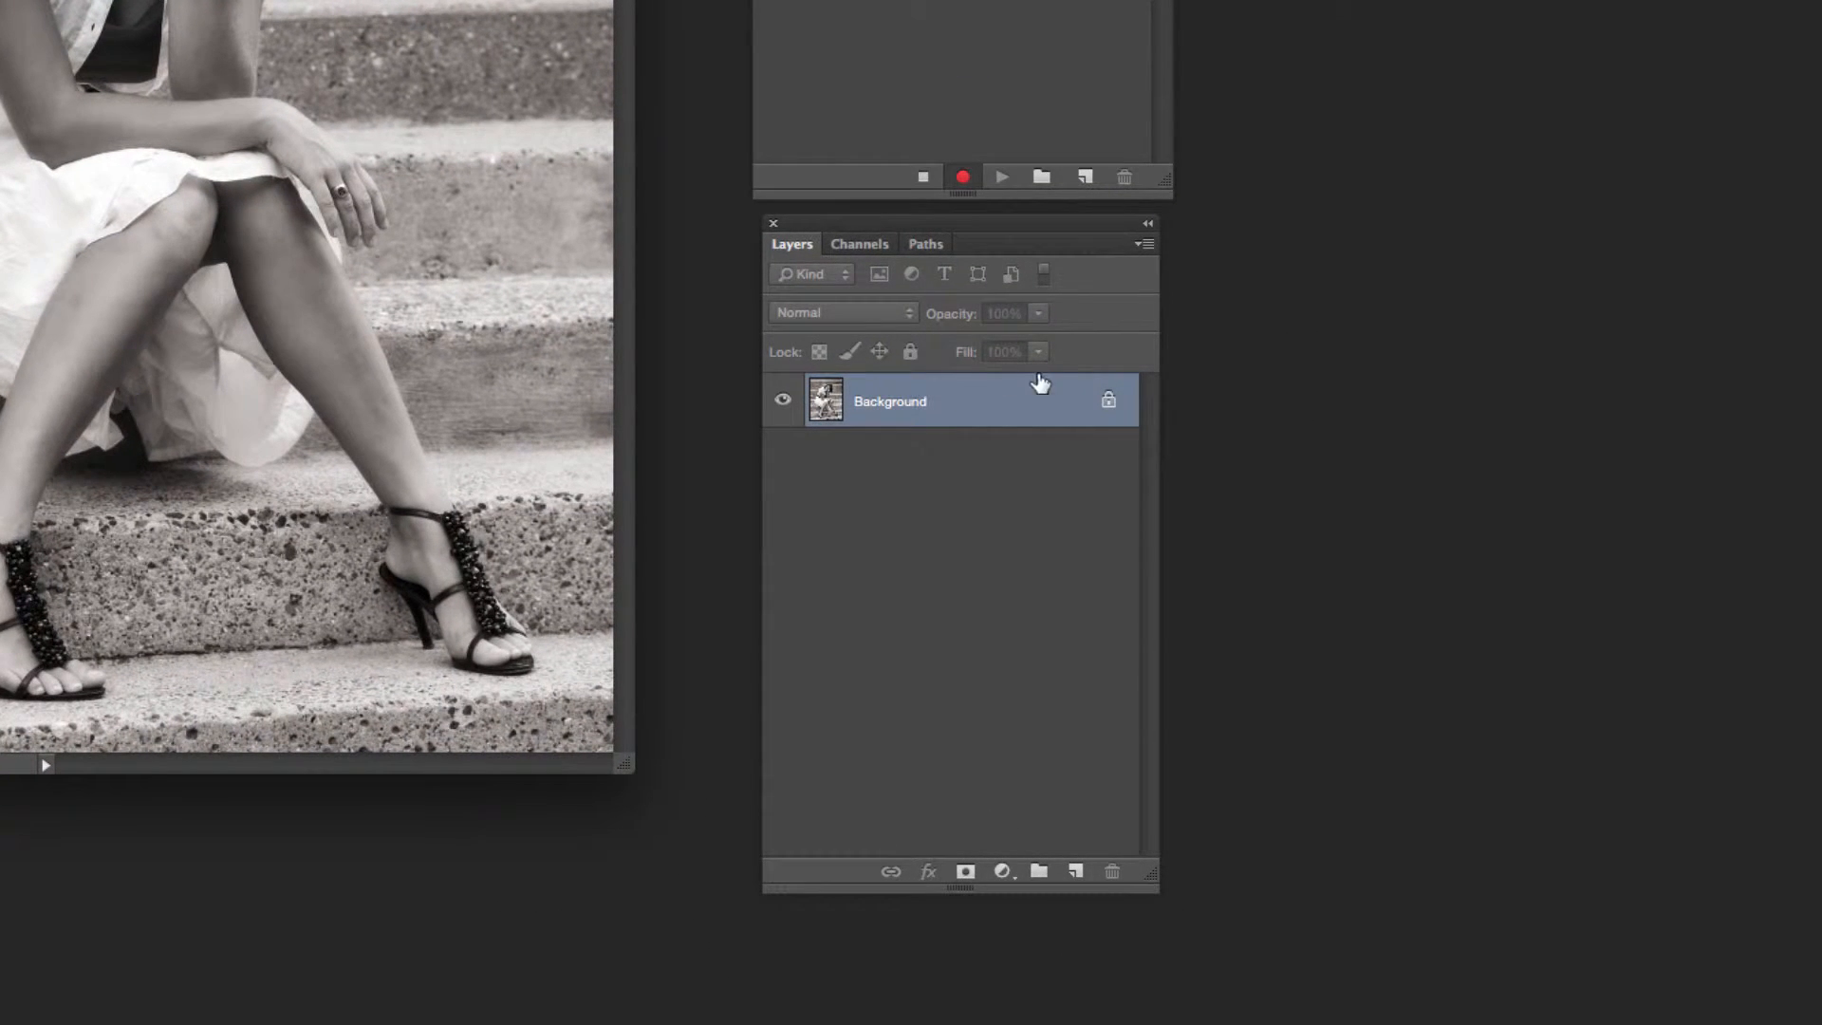
- Duplicate the Background layer and rename the copy crazy
left_click_drag(915, 402, 1075, 871)
double_click(904, 403)
type("craz")
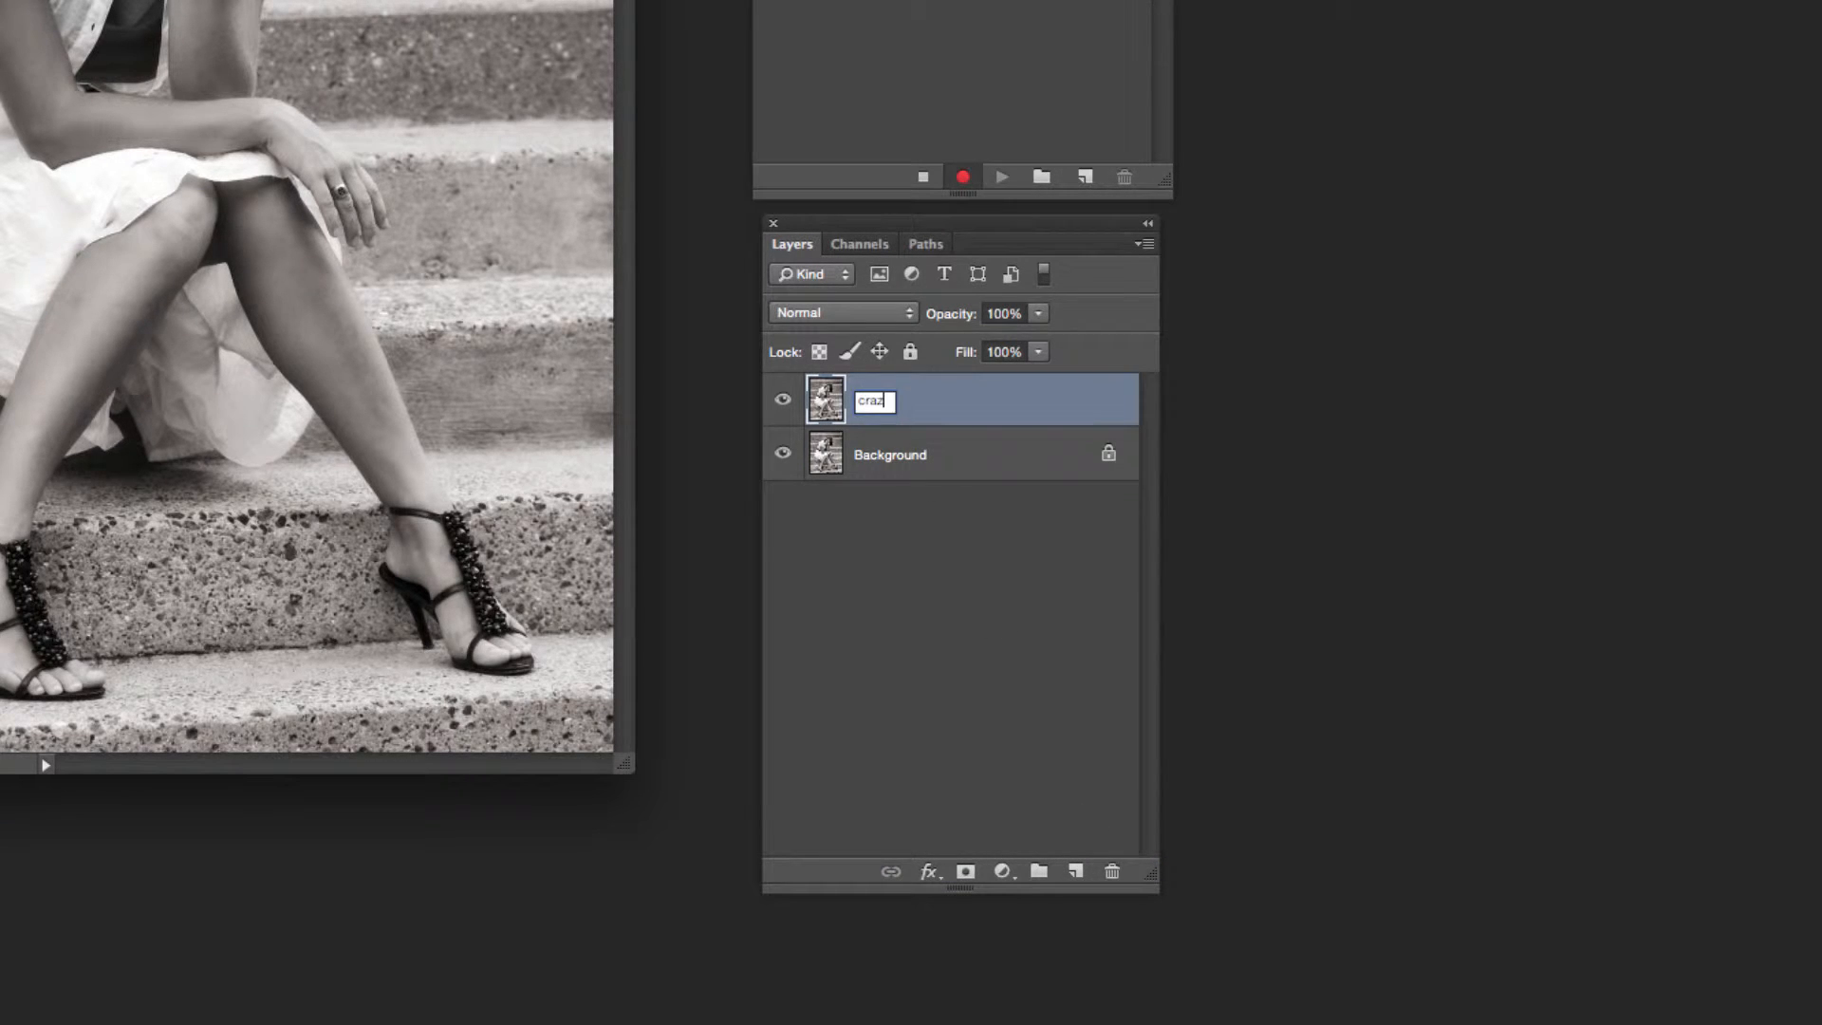
type("y")
key("Return")
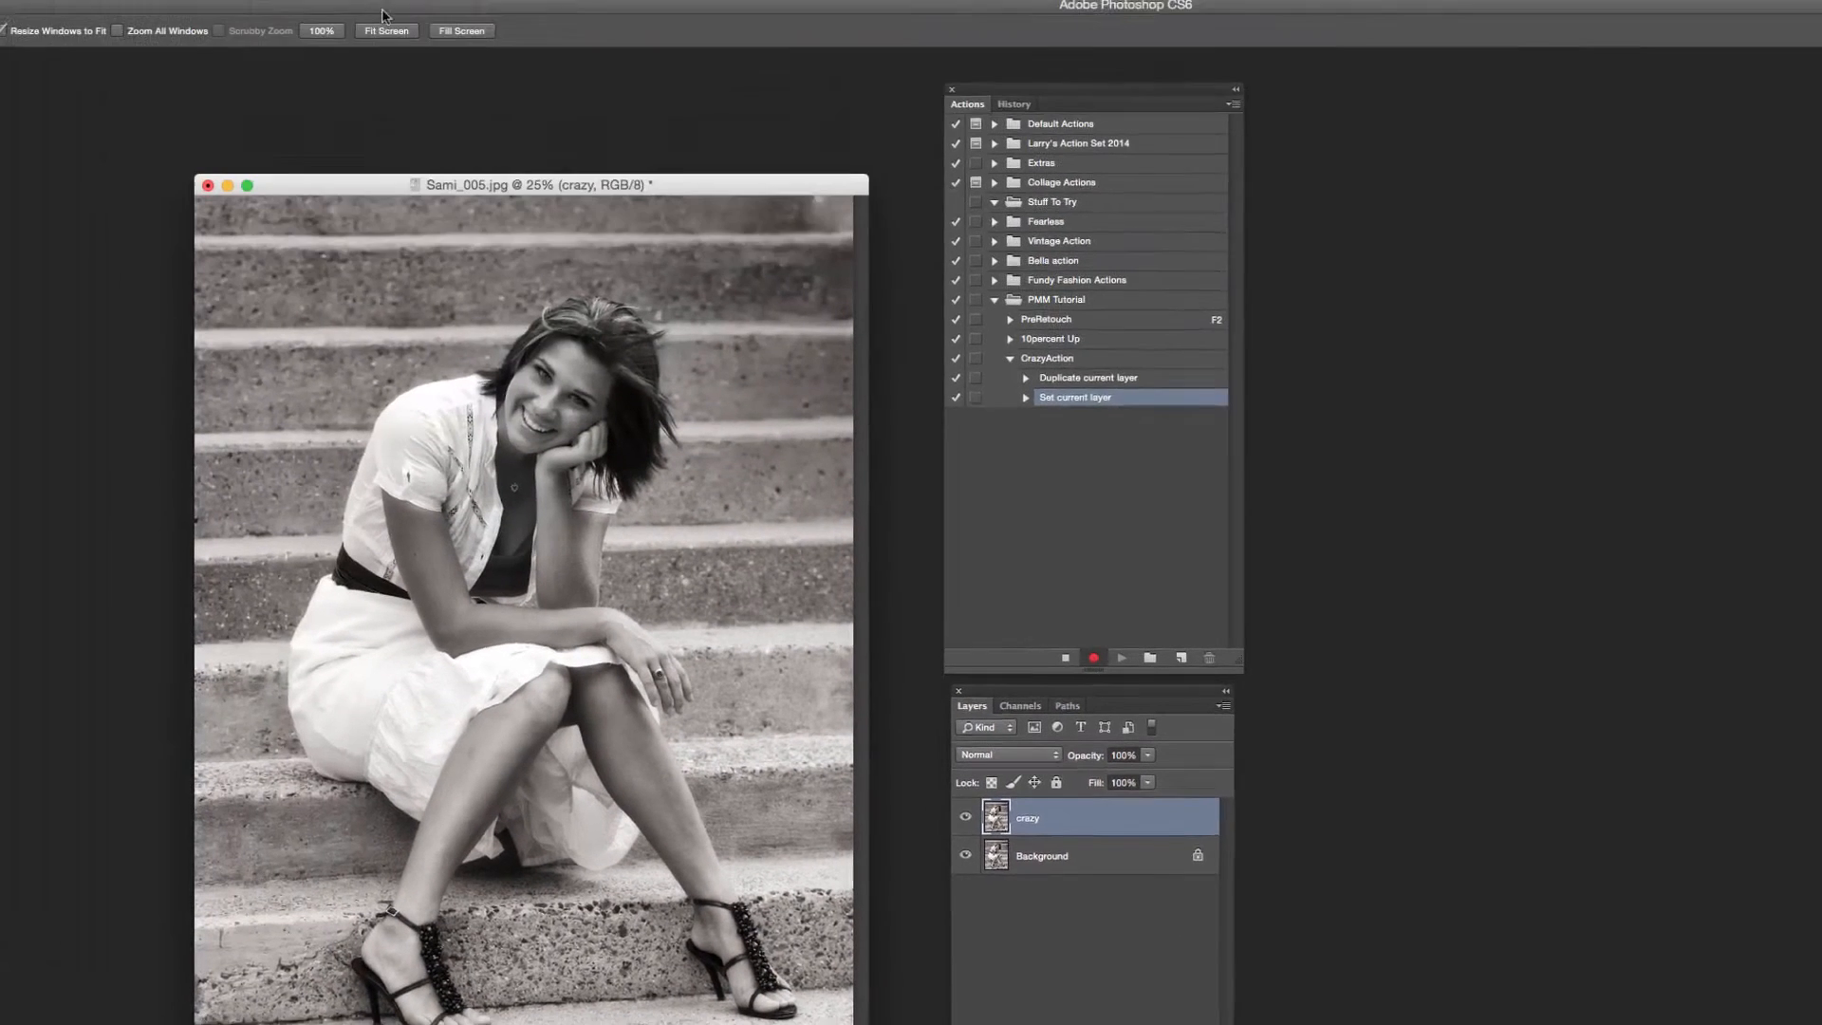
- Apply Add Noise to the crazy layer with an amount of 21.27%, Gaussian distribution and Monochromatic on
left_click(363, 11)
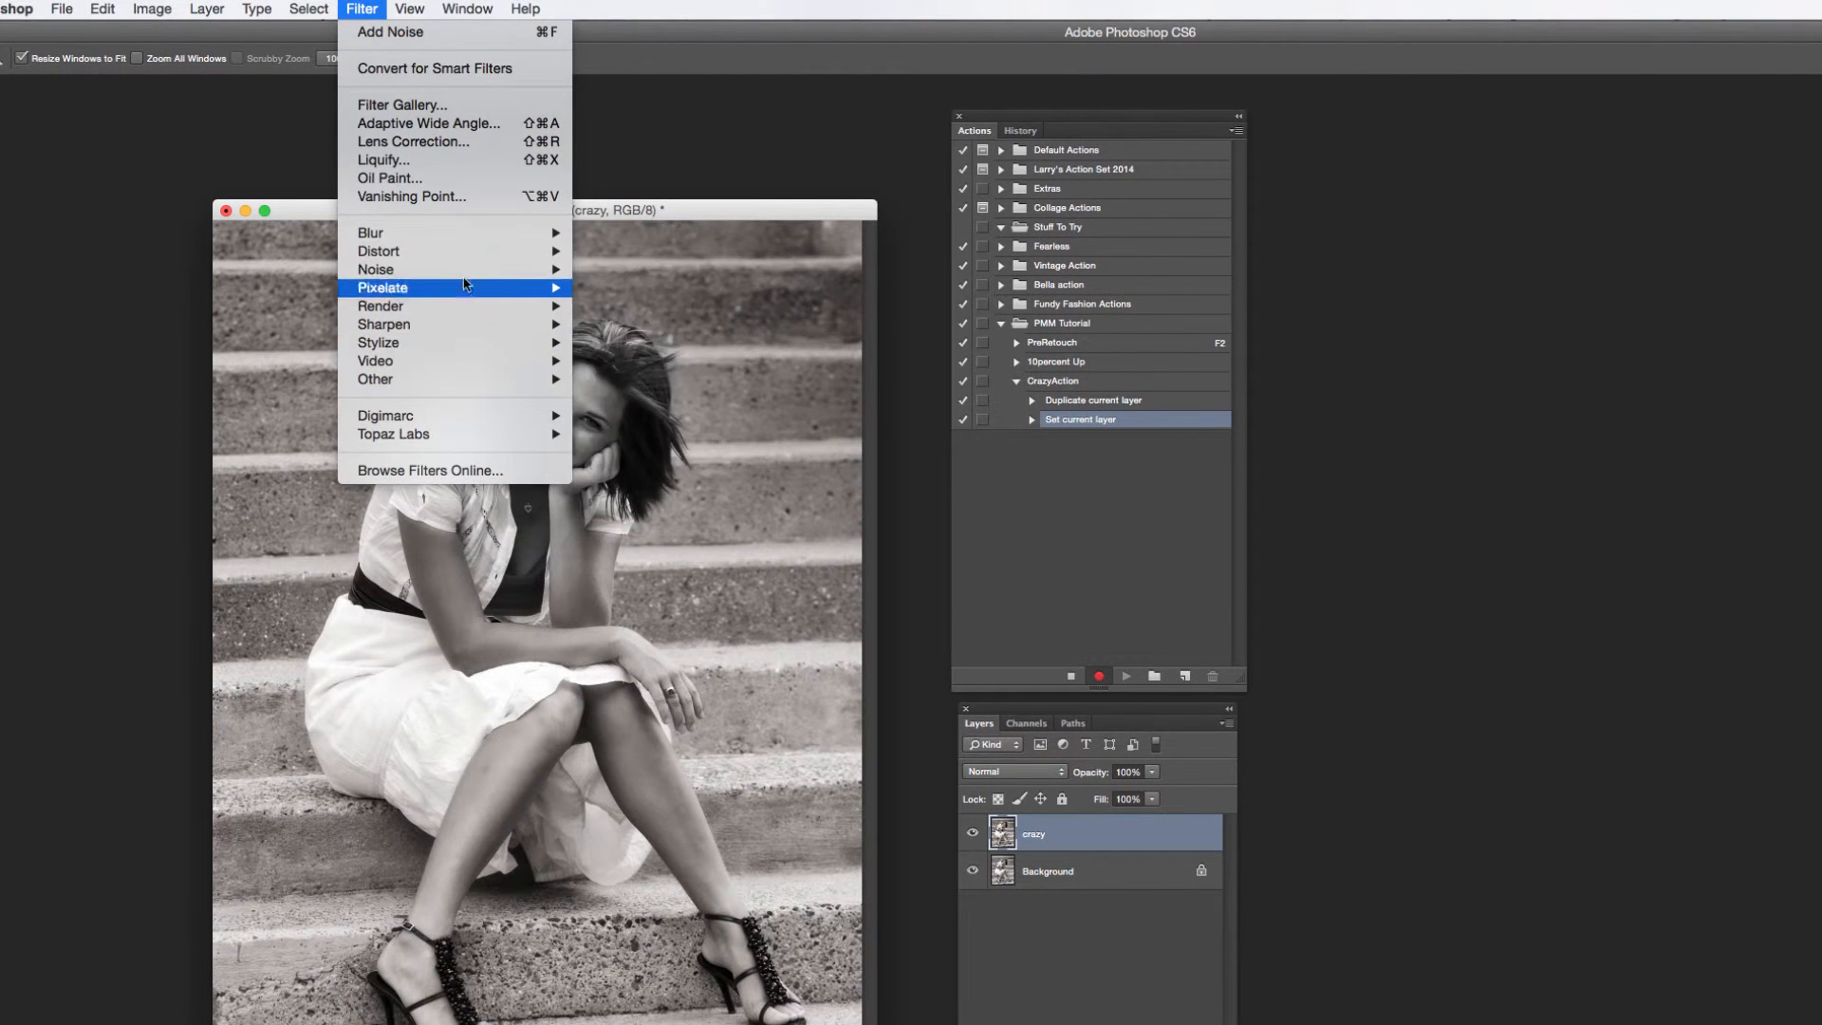
mouse_move(462, 270)
left_click(631, 270)
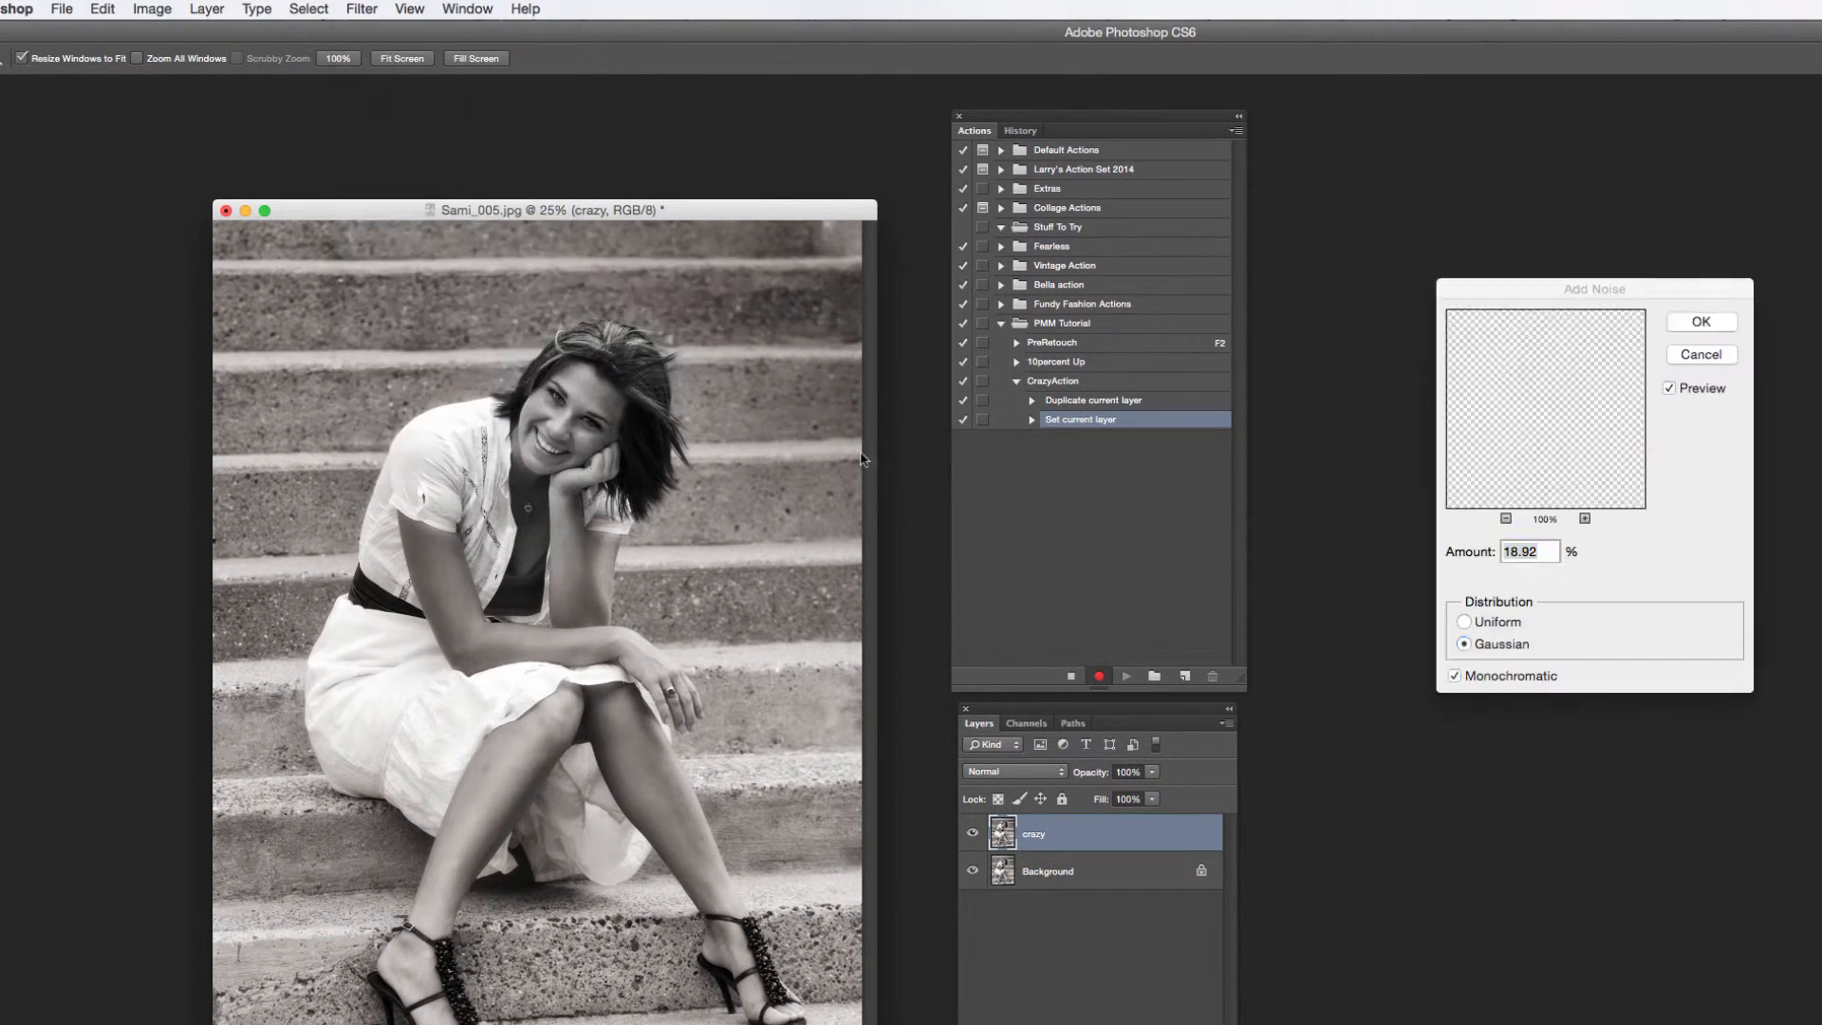
left_click_drag(1465, 581, 1466, 577)
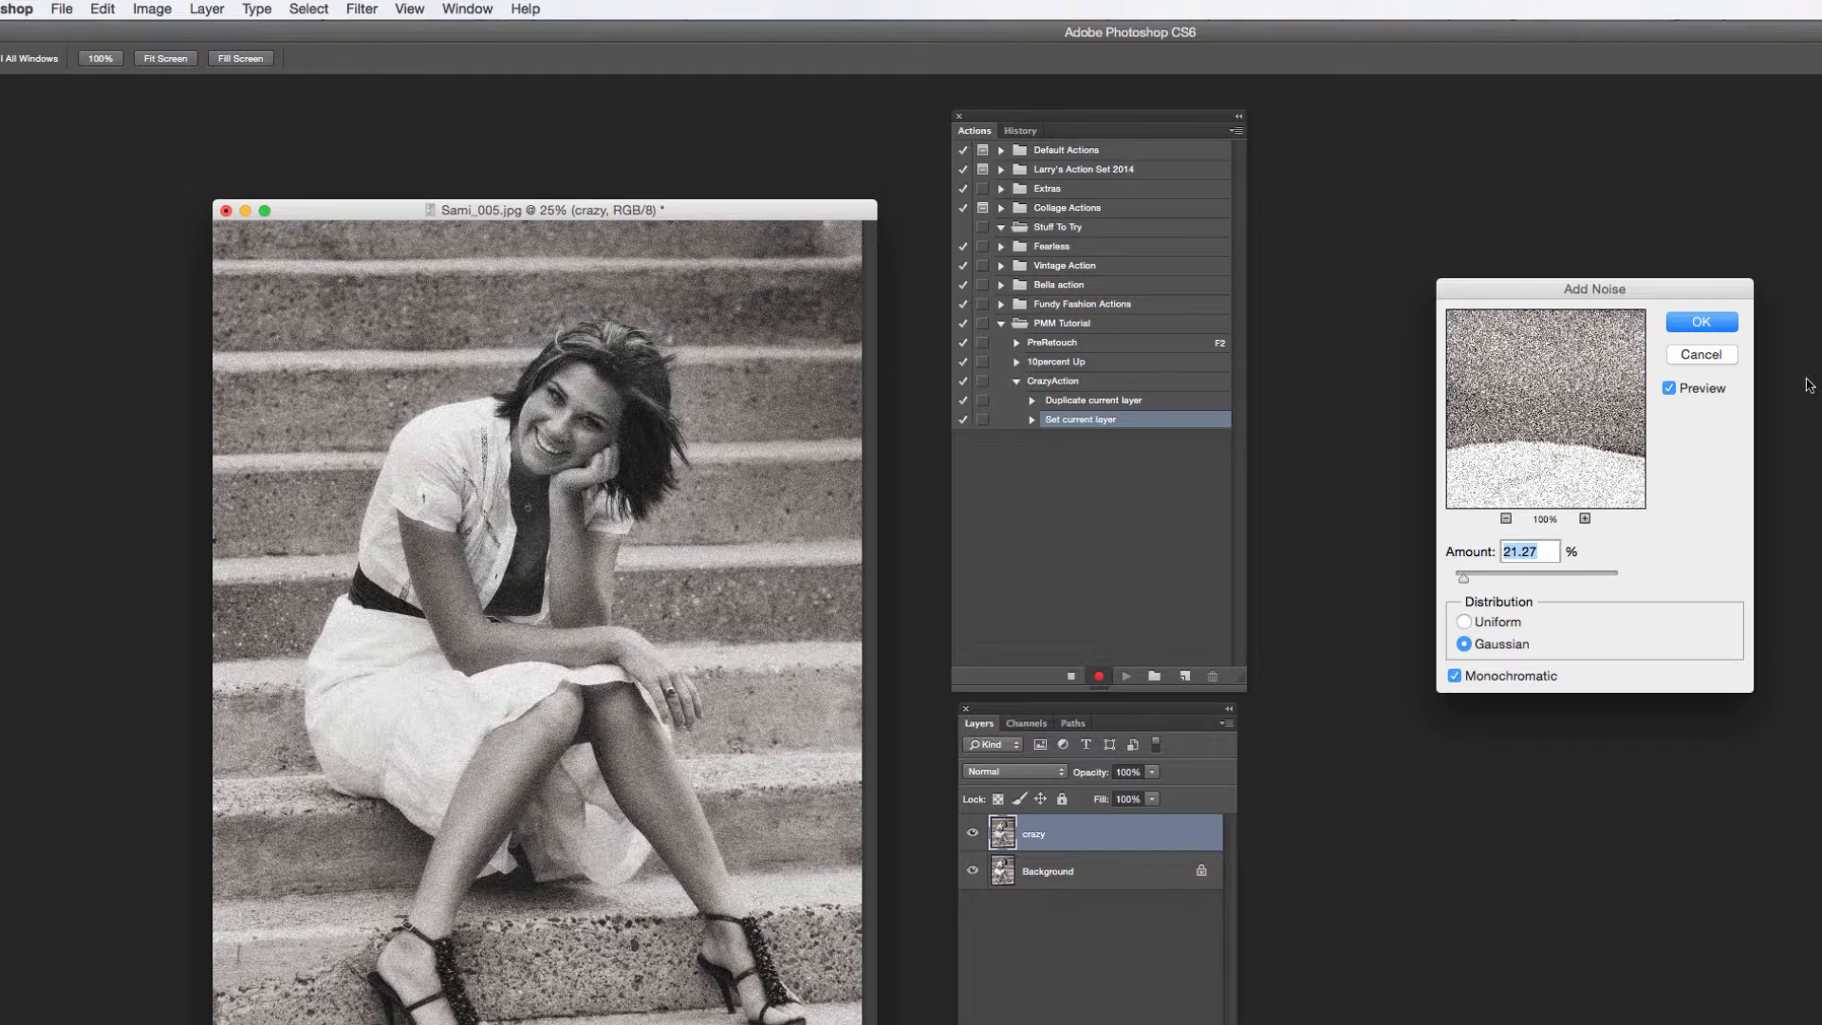
left_click(1715, 327)
left_click_drag(709, 214, 666, 210)
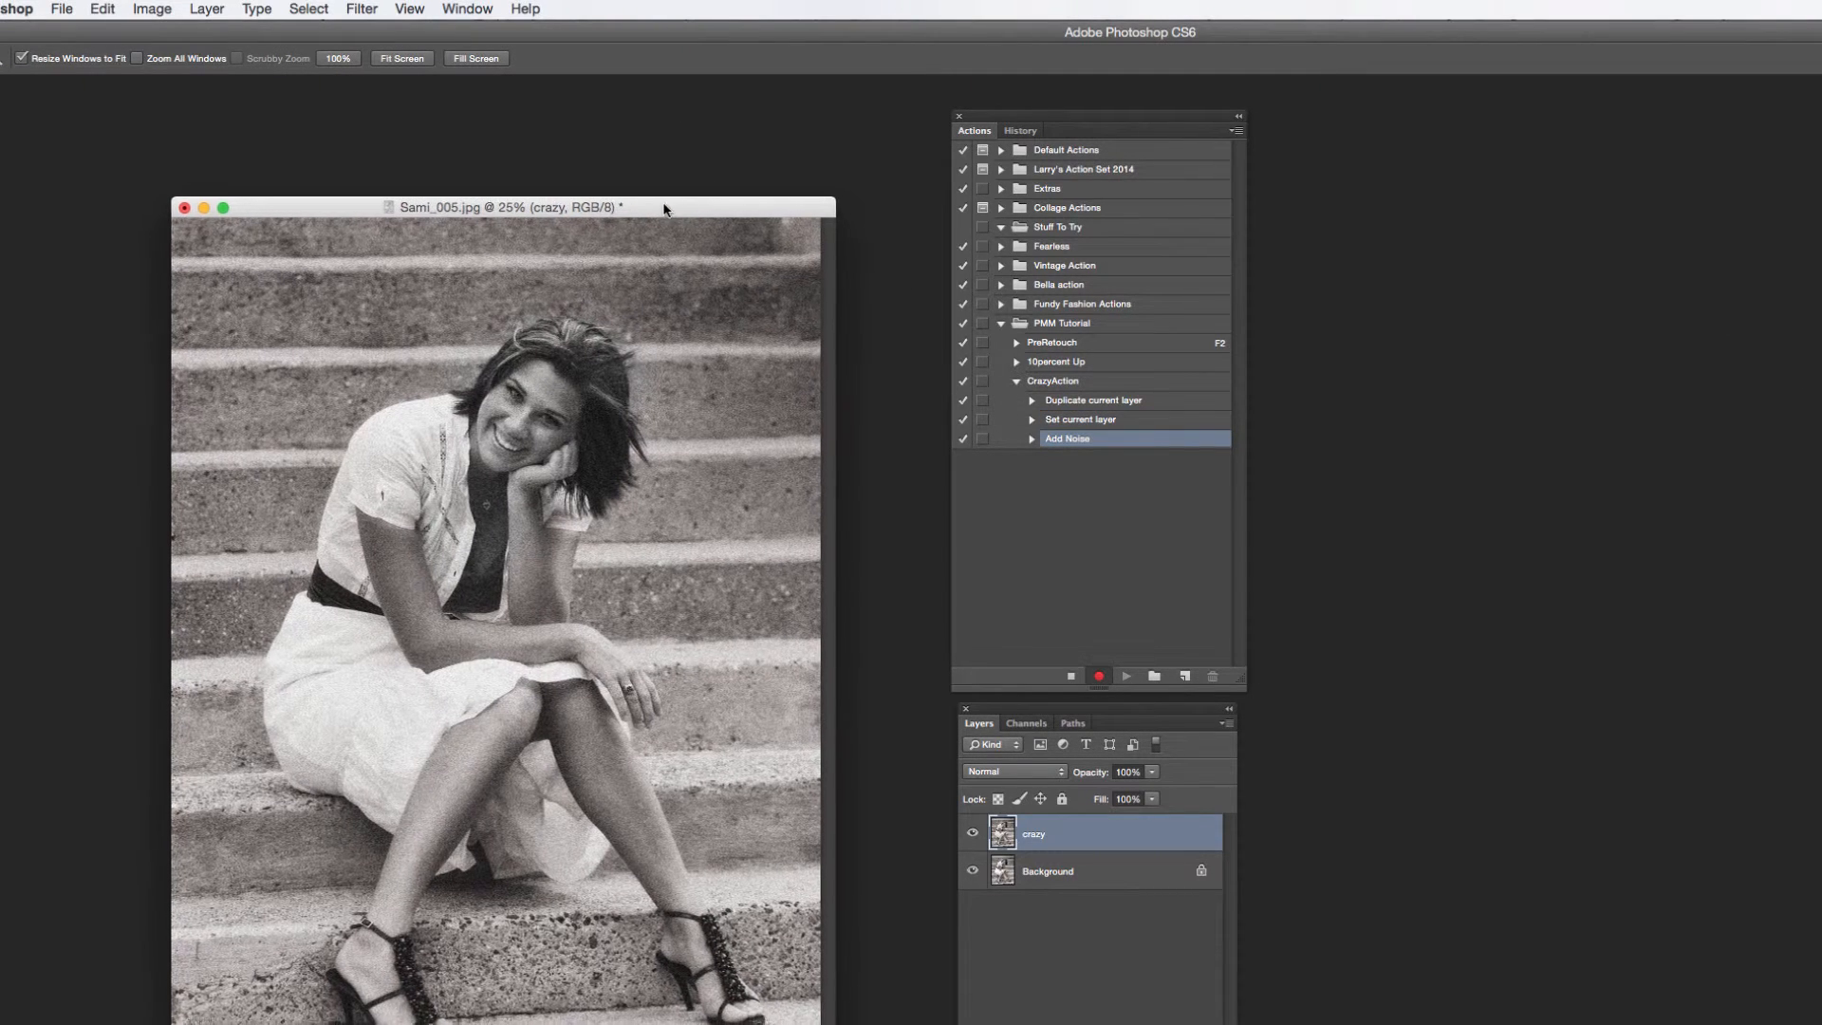
- Raise the crazy layer's contrast to 60 with a Brightness/Contrast adjustment, leaving brightness at 0
left_click(150, 11)
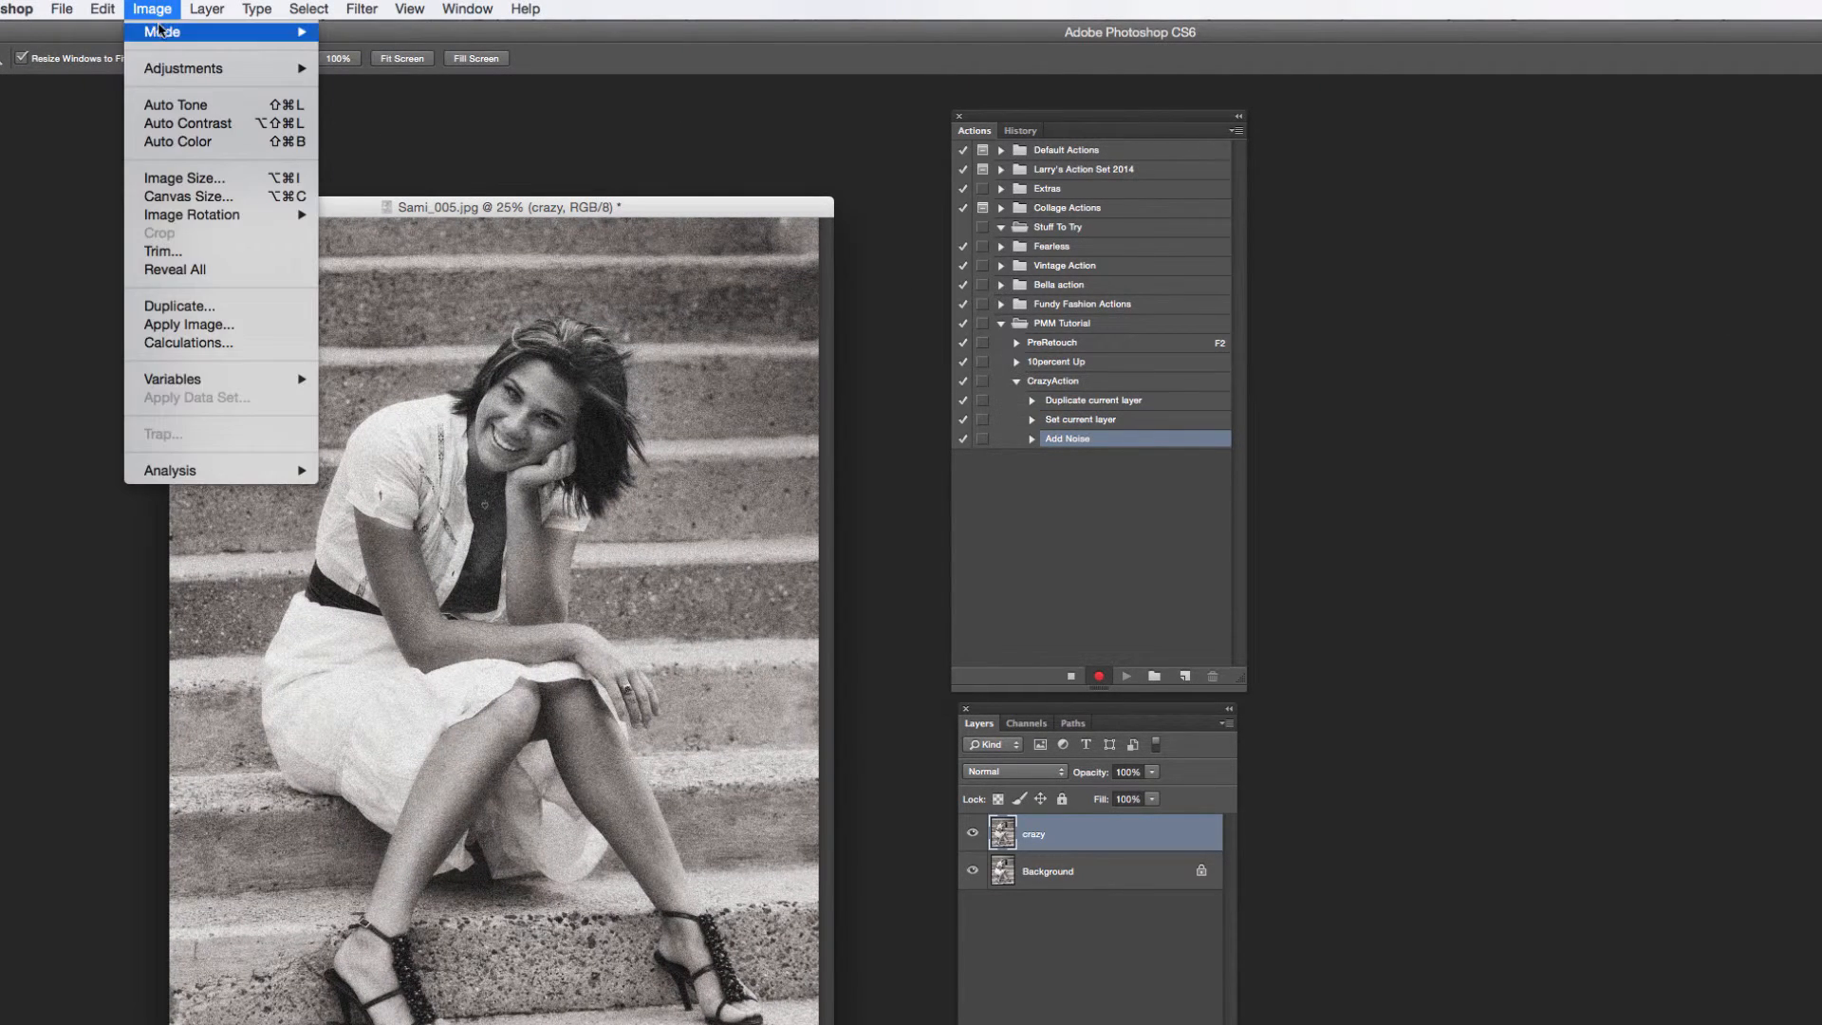
mouse_move(273, 77)
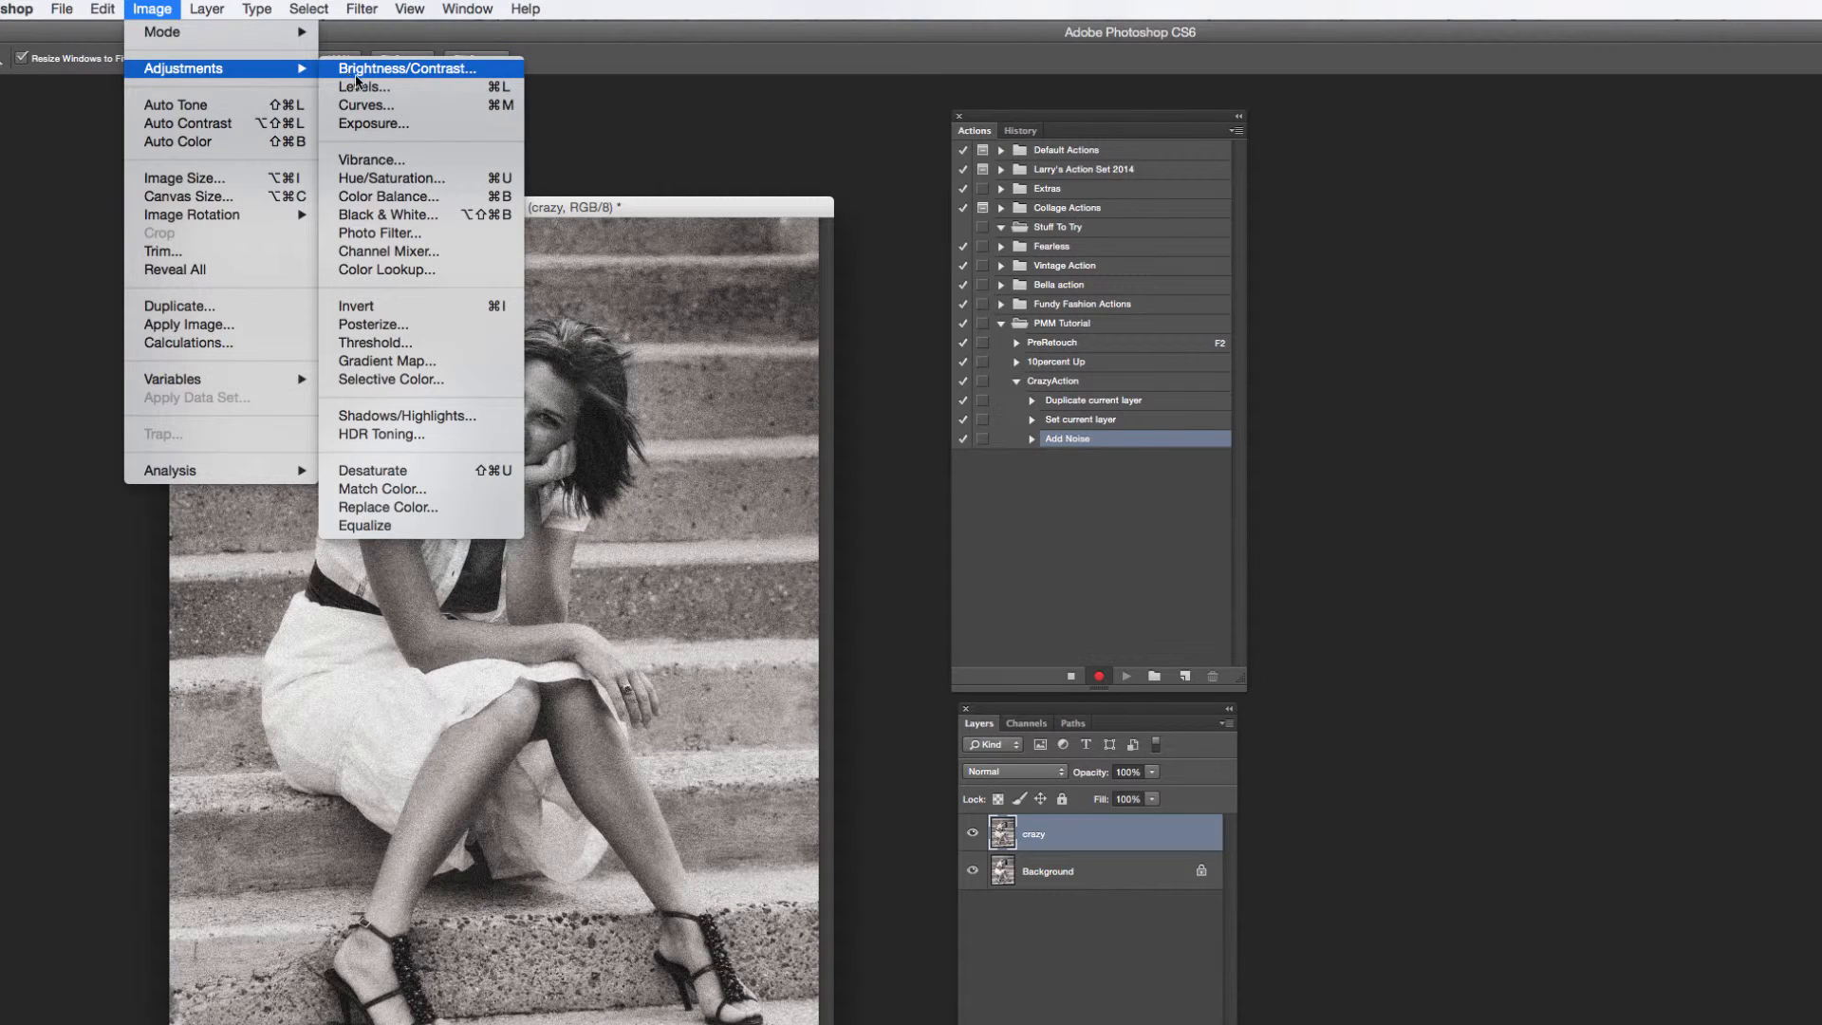
left_click(389, 70)
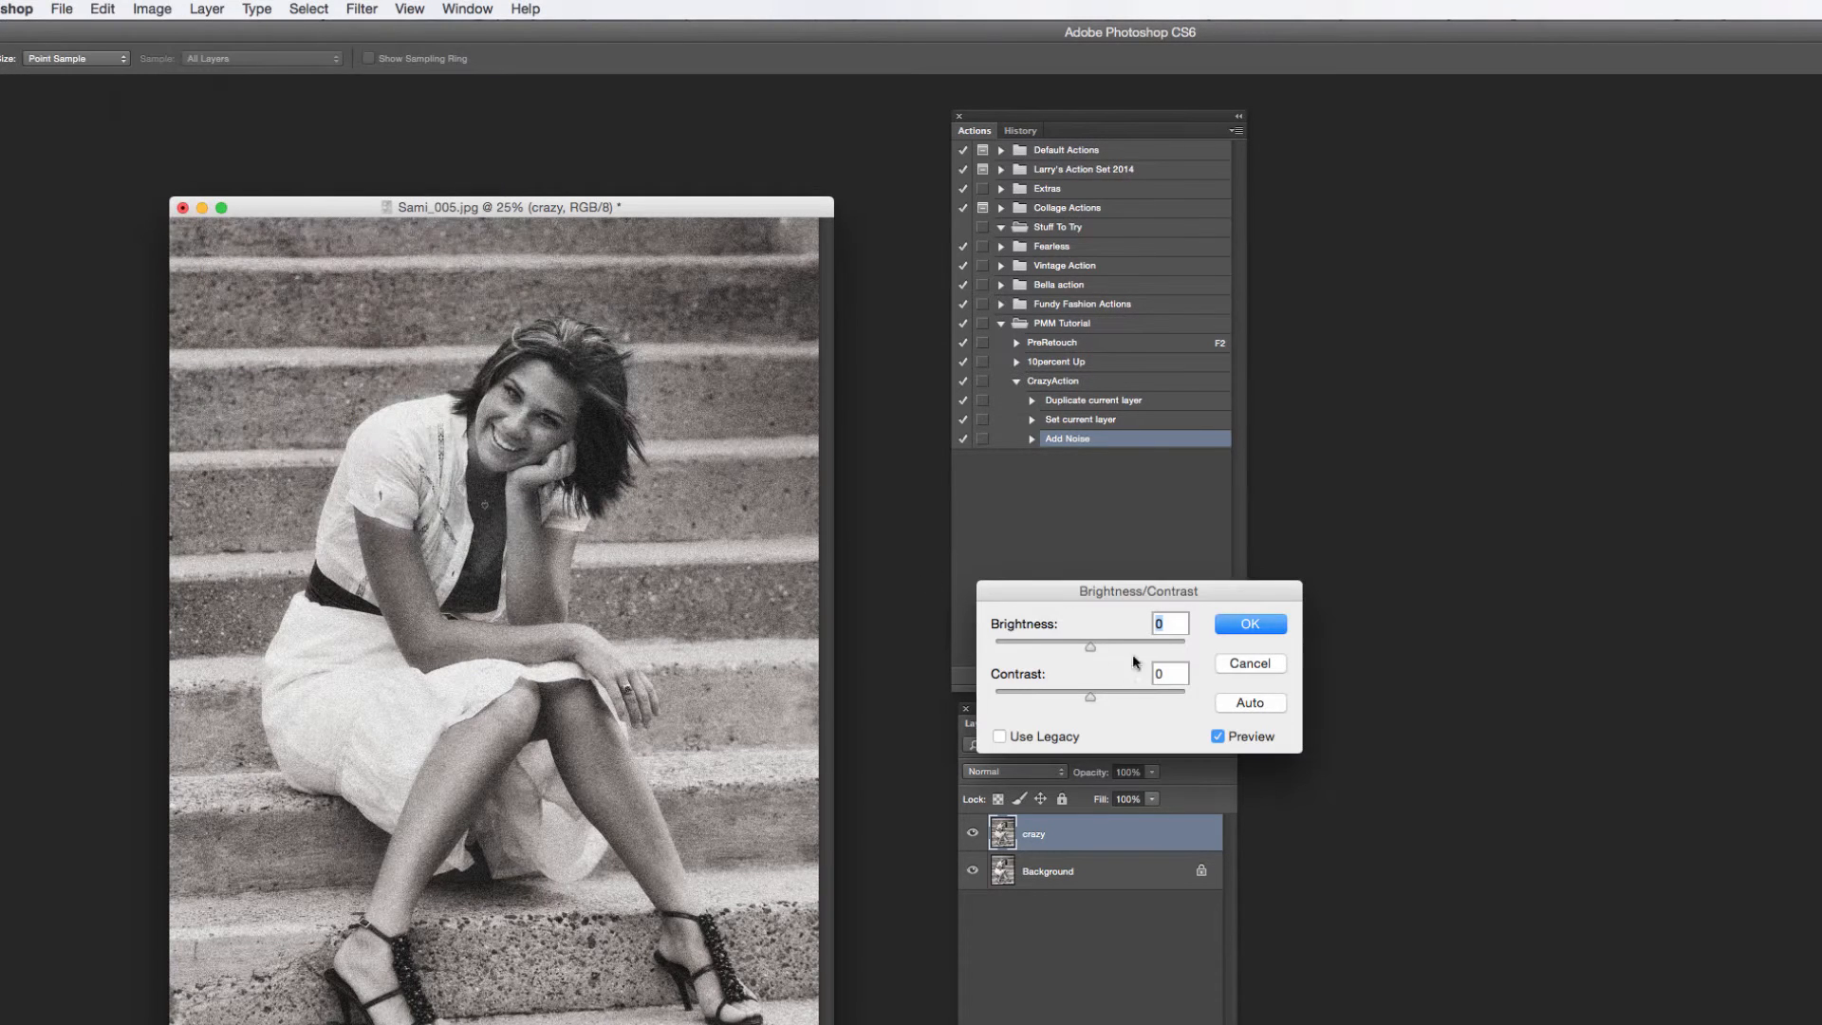
left_click_drag(1091, 699, 1146, 699)
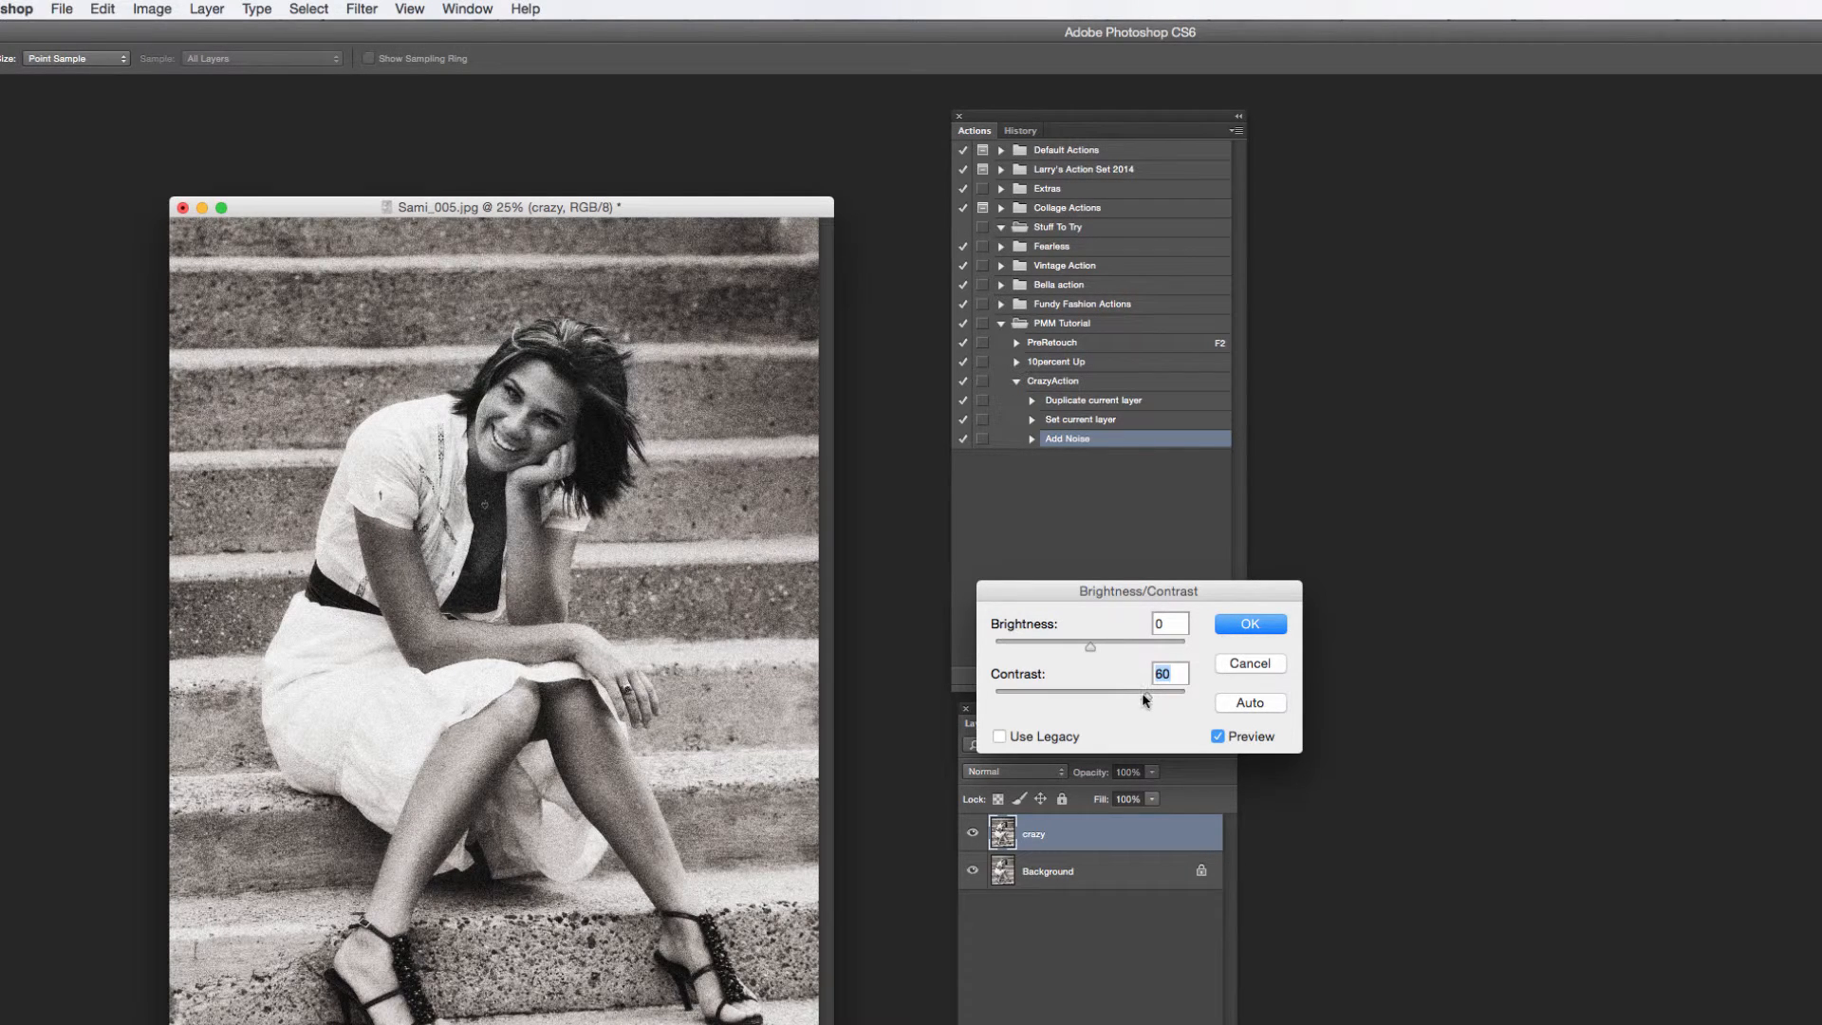
left_click(1247, 626)
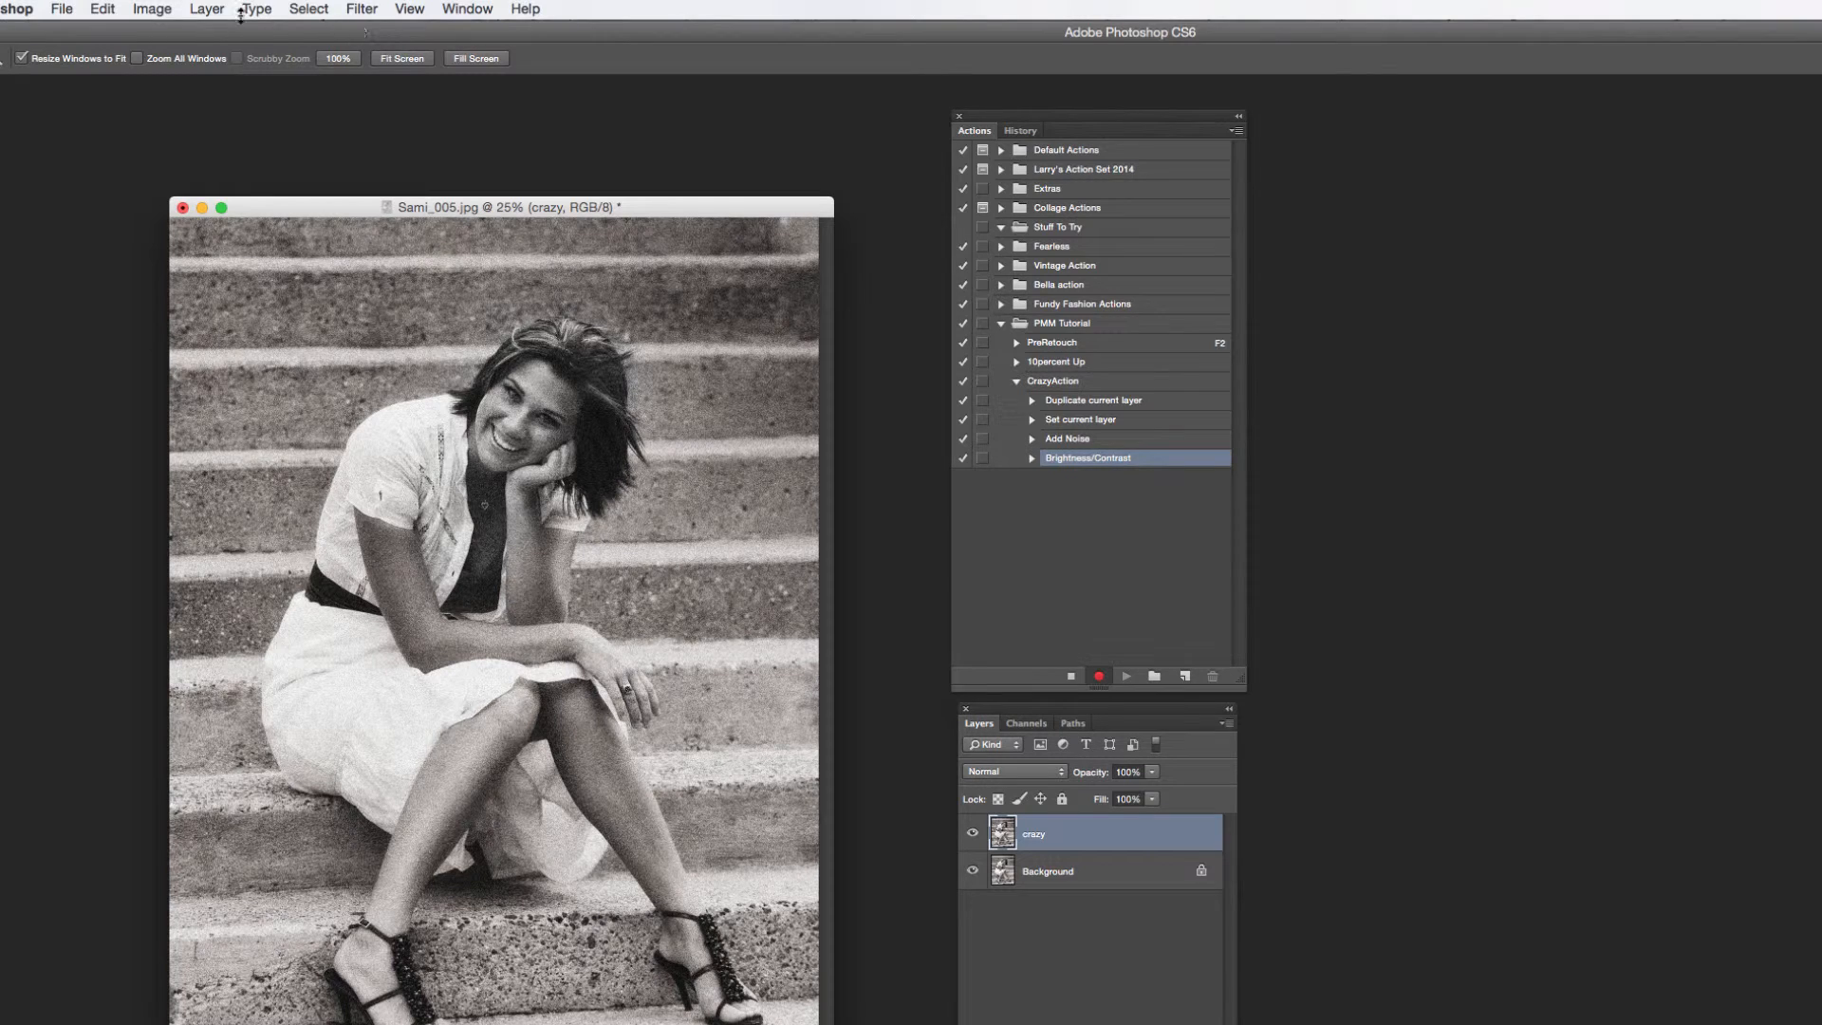
- Apply a Photo Filter adjustment to the crazy layer using Warming Filter (85) at 25% density
left_click(151, 9)
mouse_move(175, 68)
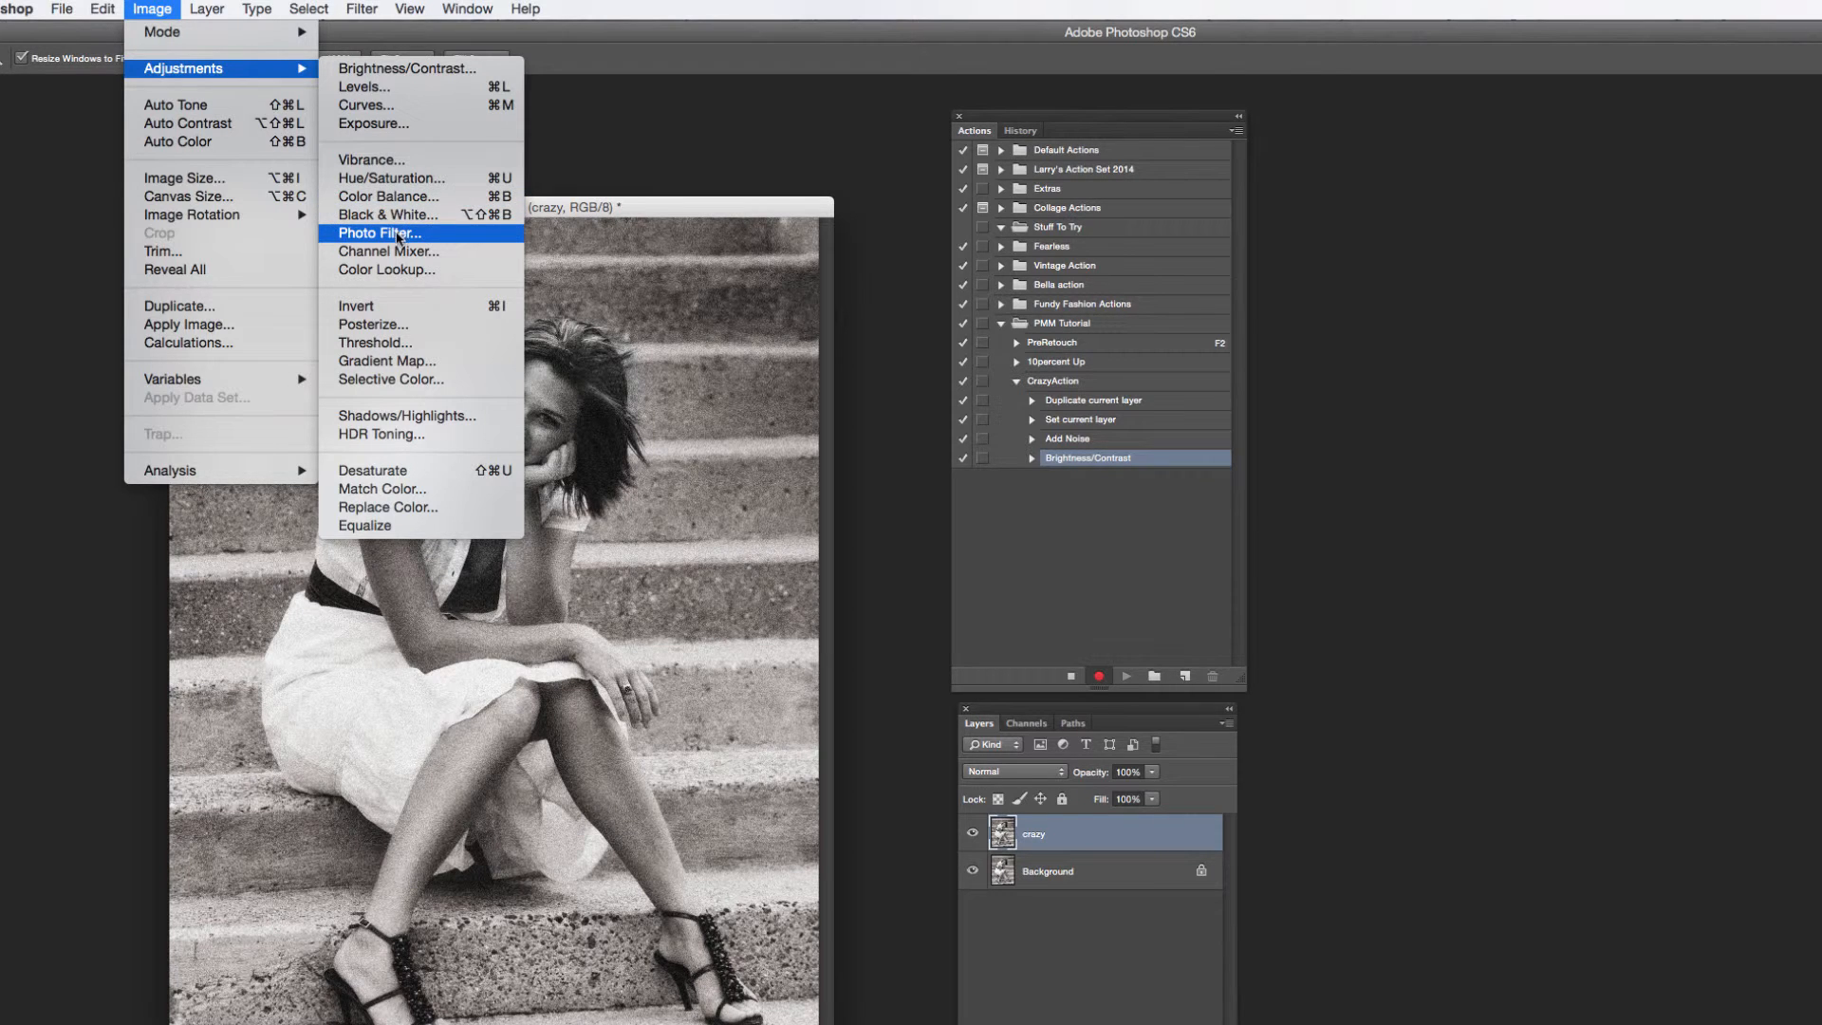
left_click(398, 233)
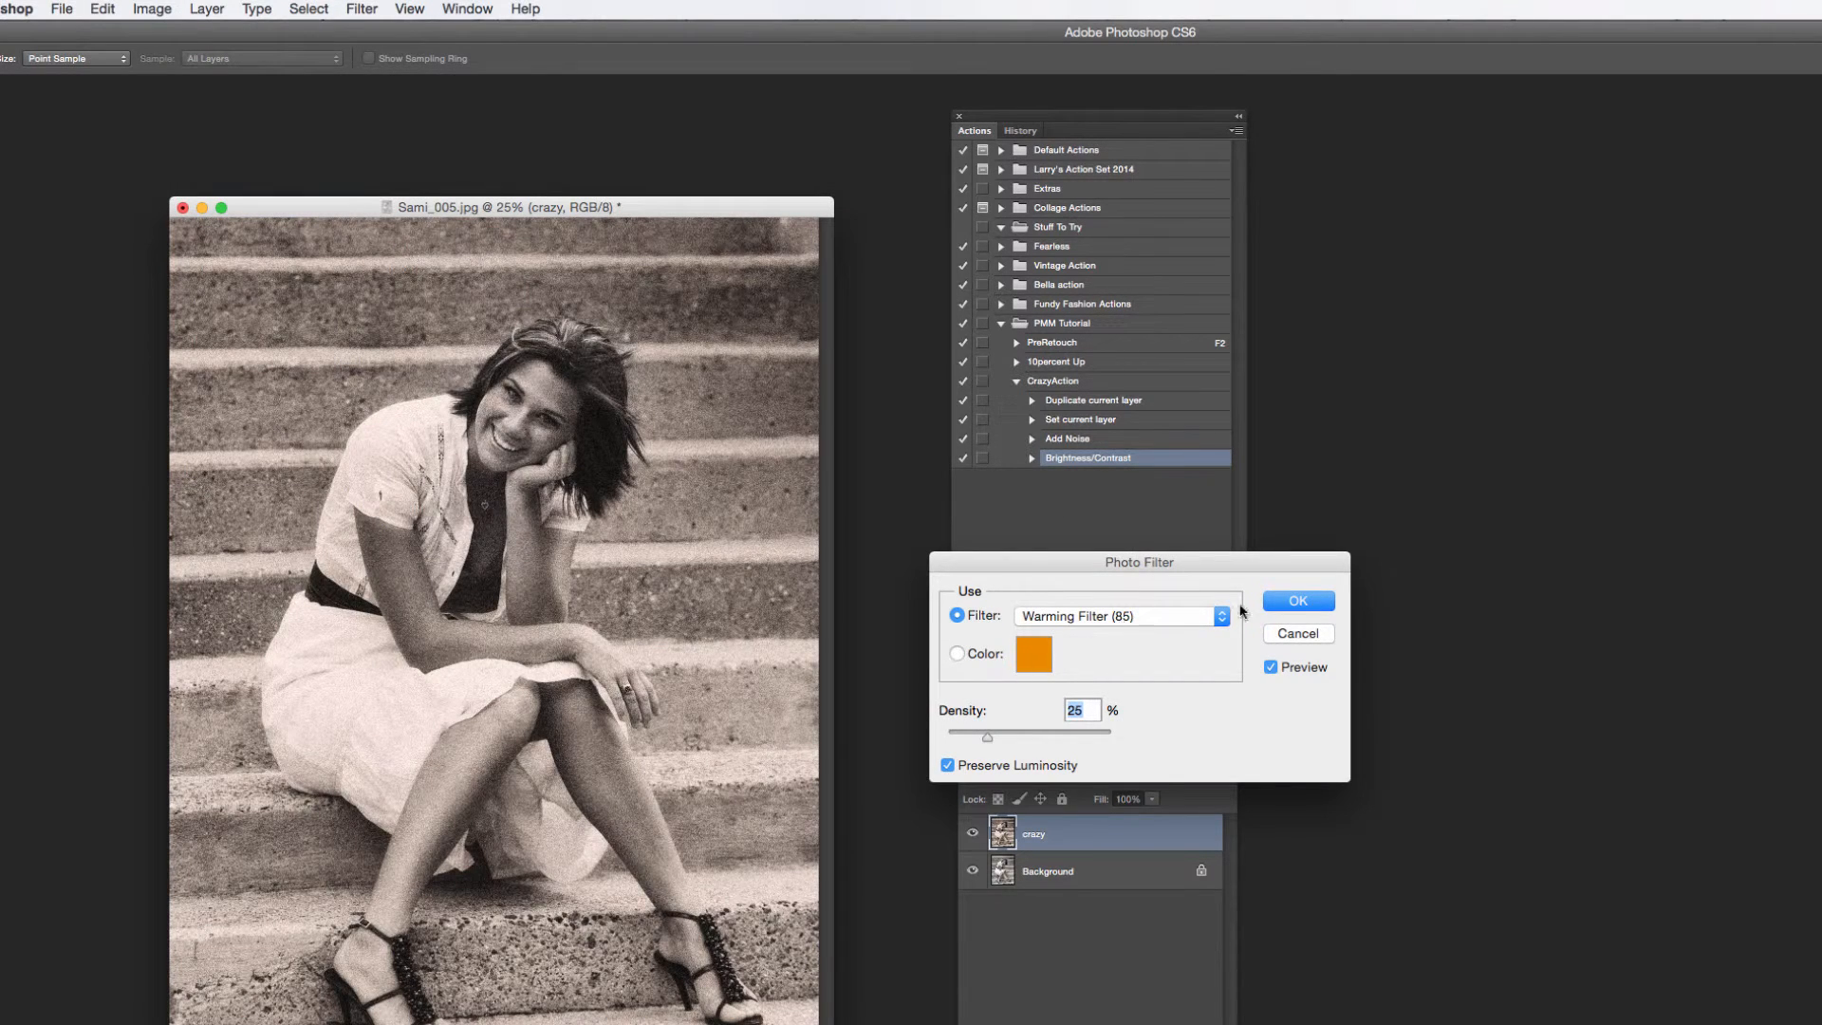
left_click(1292, 600)
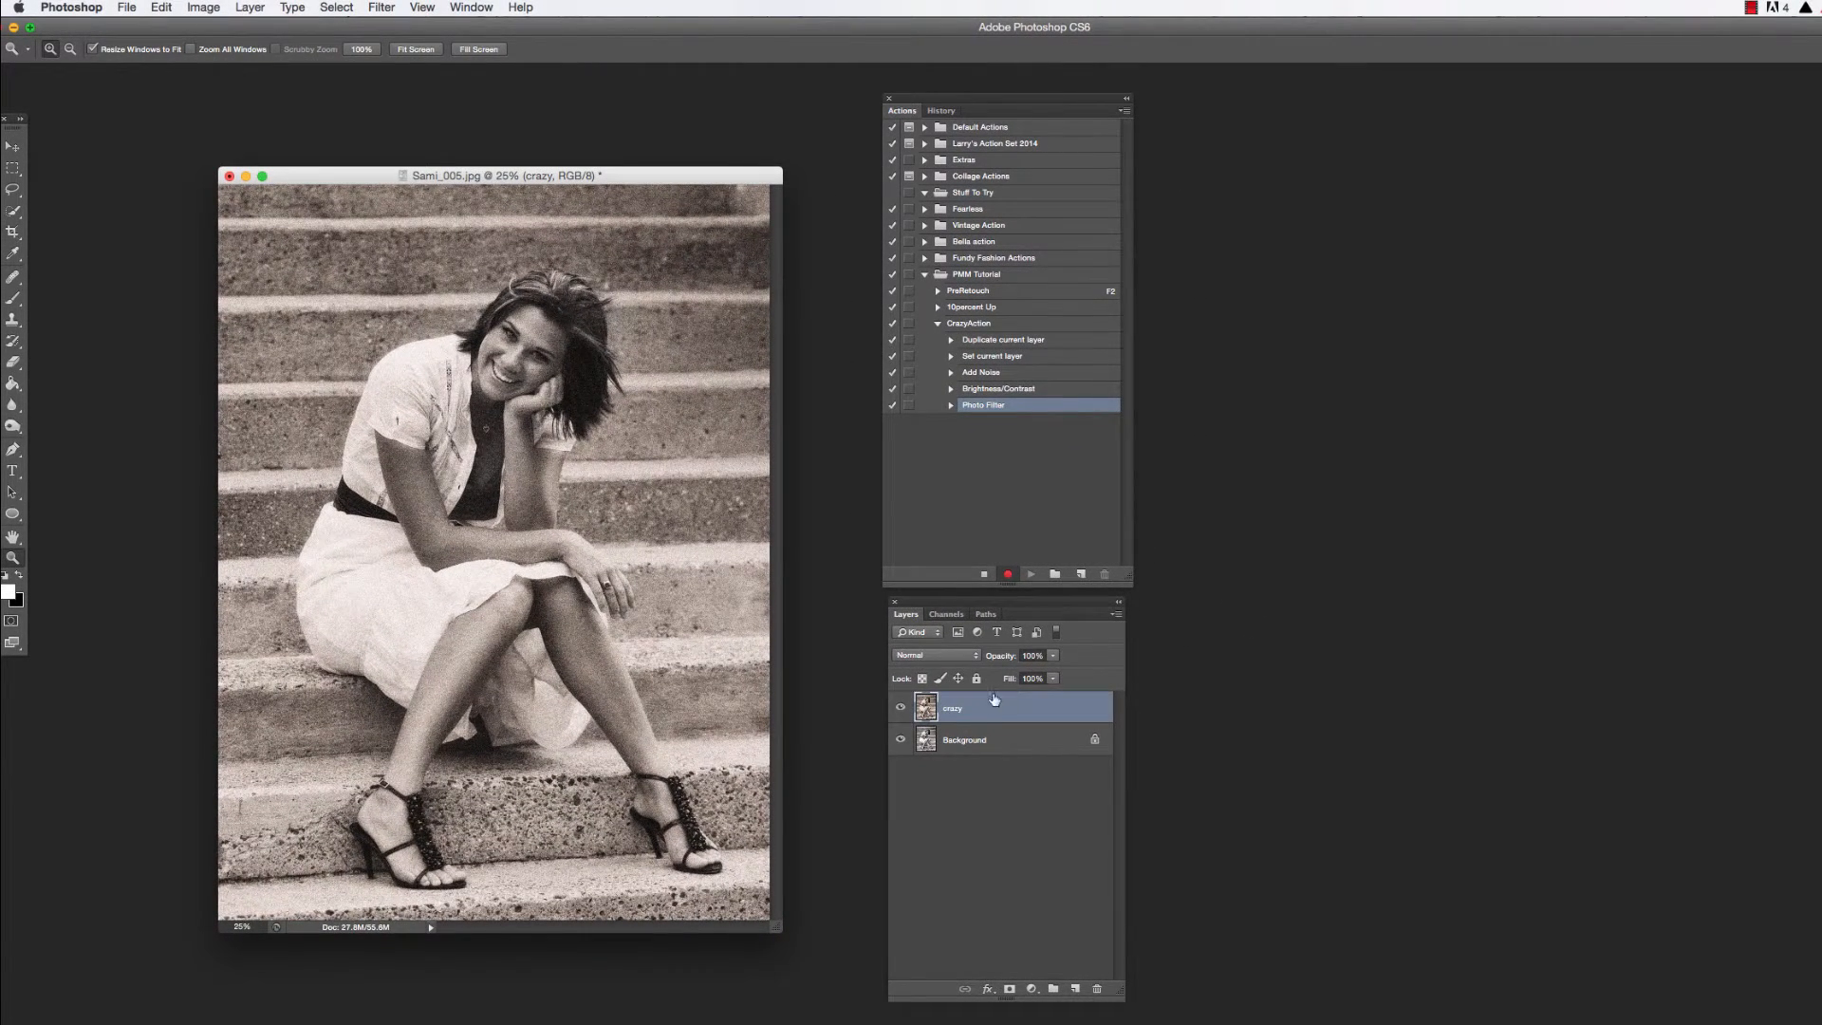
- Duplicate the crazy layer and apply a Gaussian Blur with a 26.1-pixel radius to the copy
left_click_drag(1010, 706, 1075, 988)
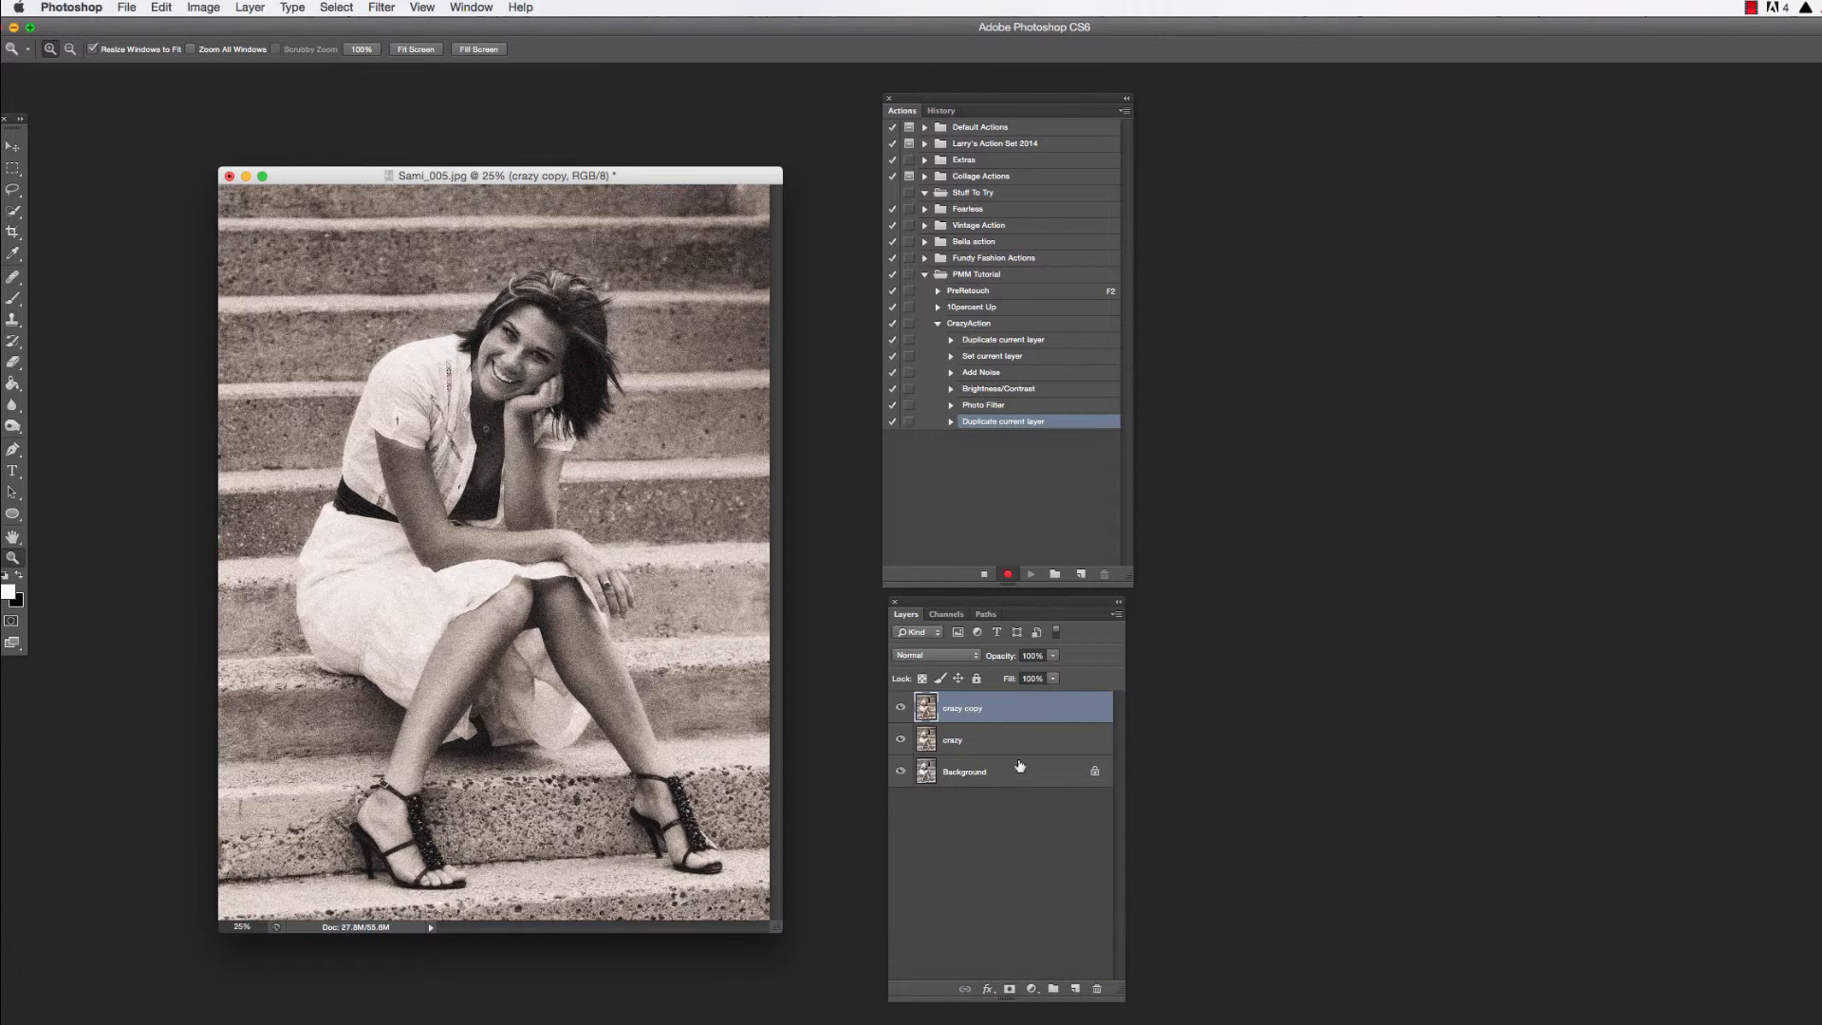
left_click(383, 7)
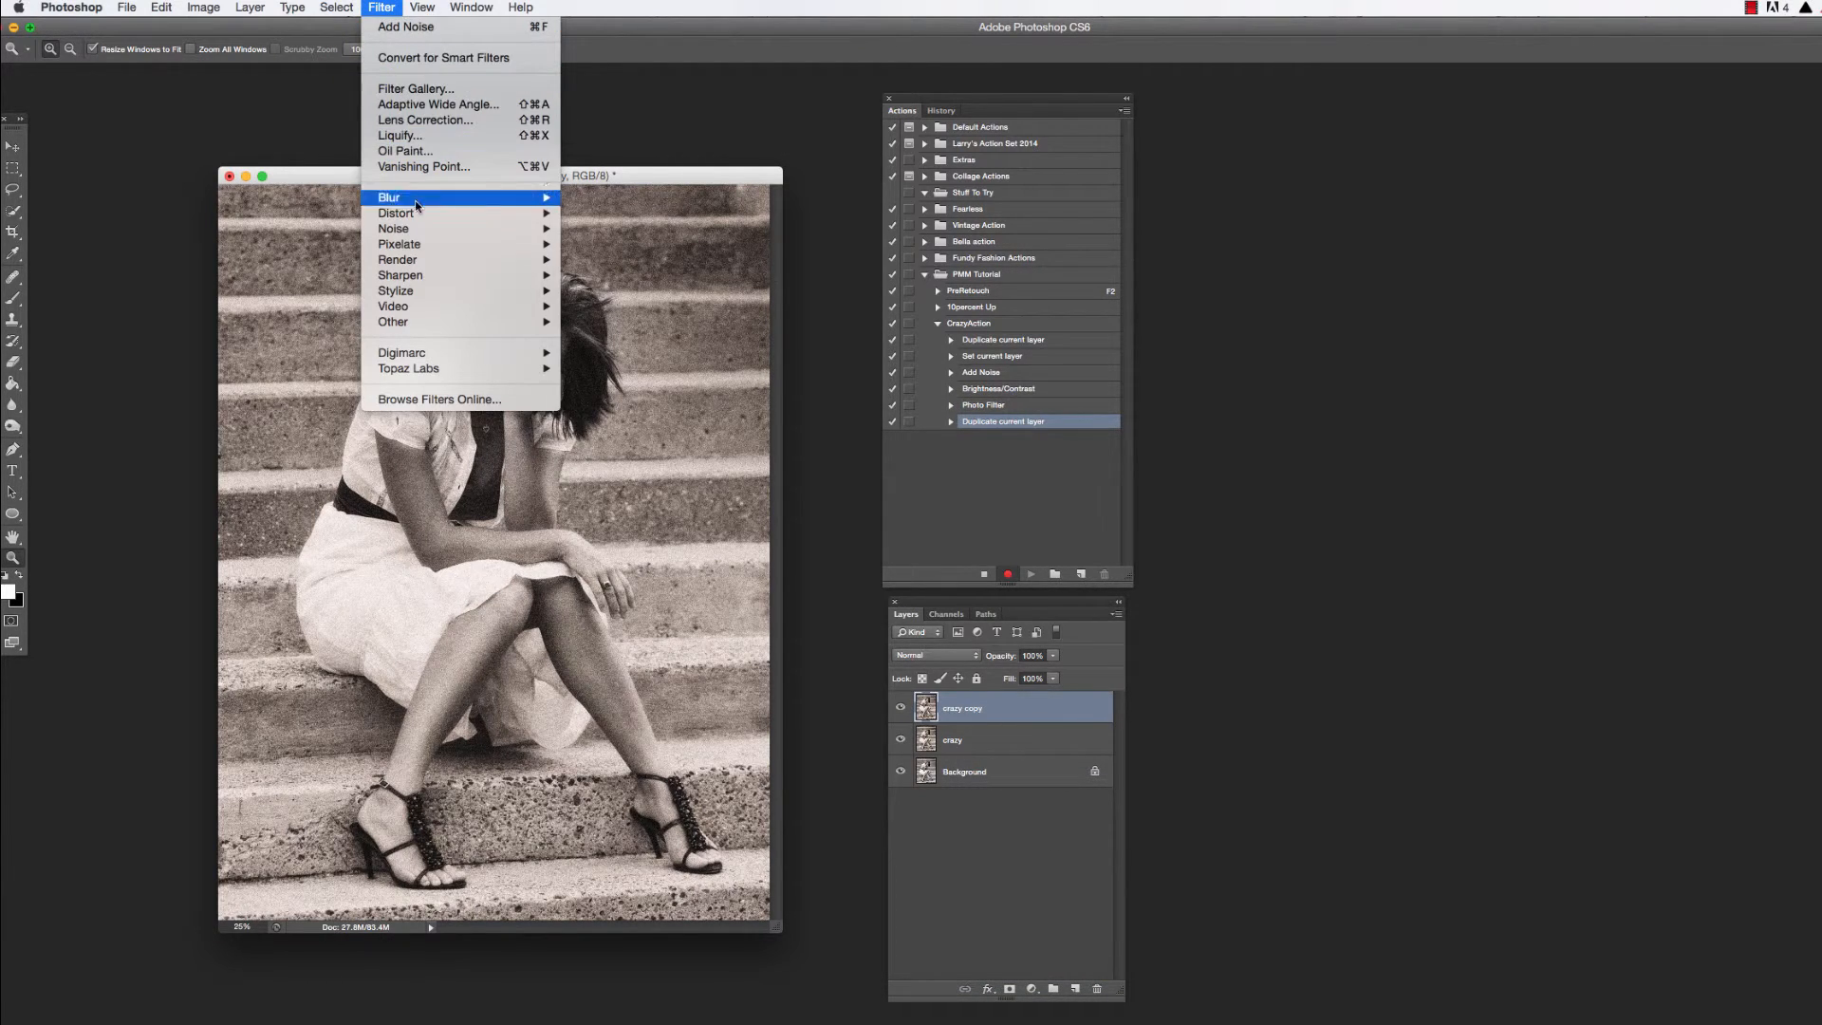
mouse_move(531, 197)
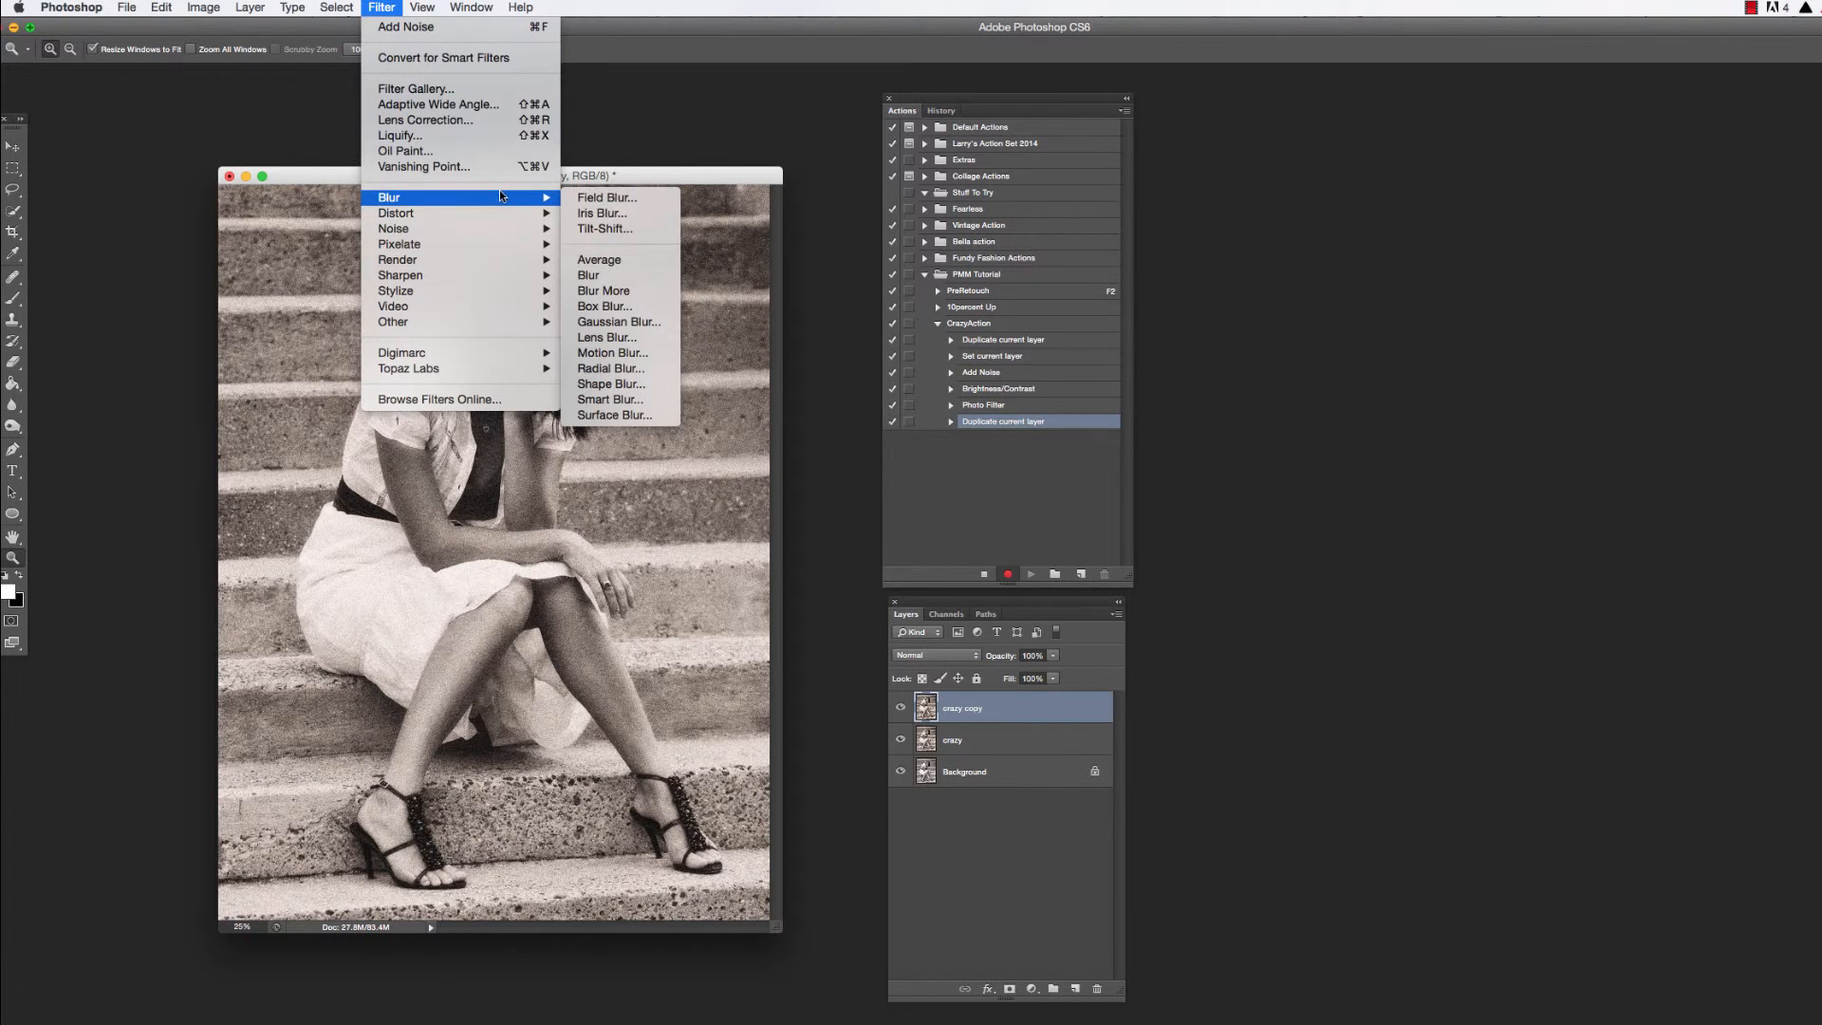
left_click(613, 323)
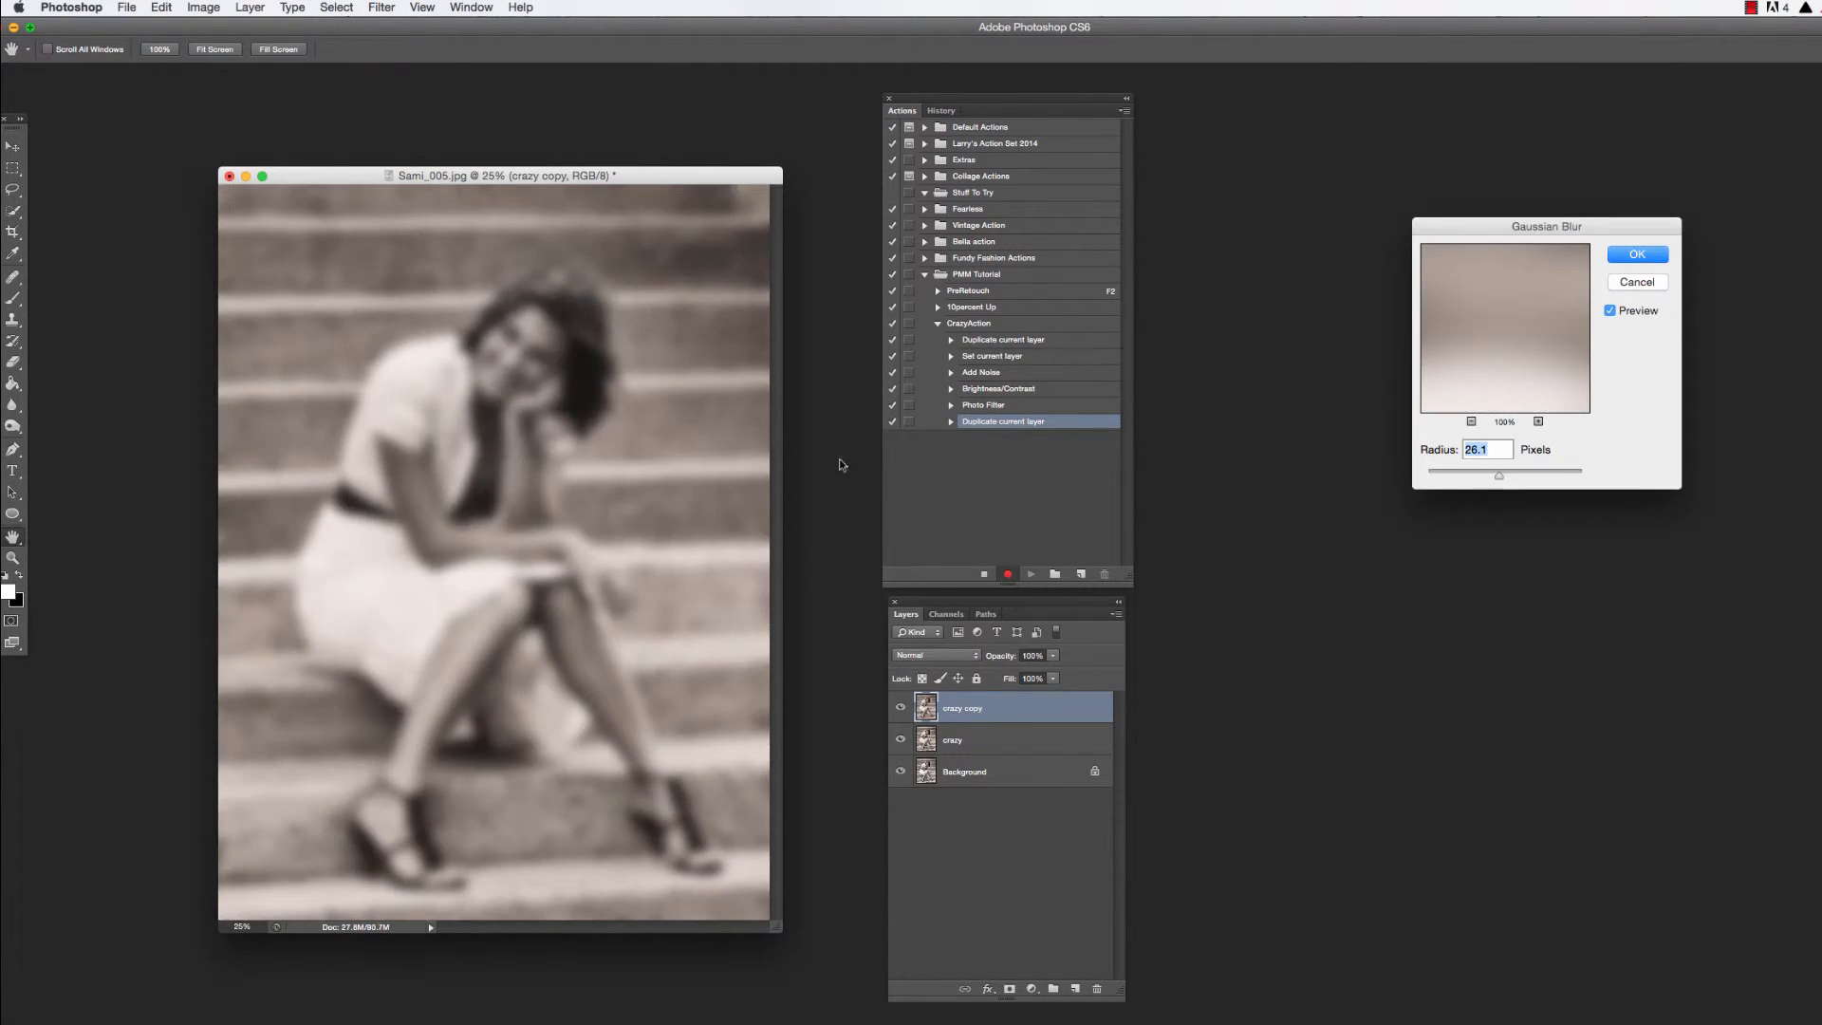
left_click_drag(1600, 222, 807, 654)
left_click(844, 680)
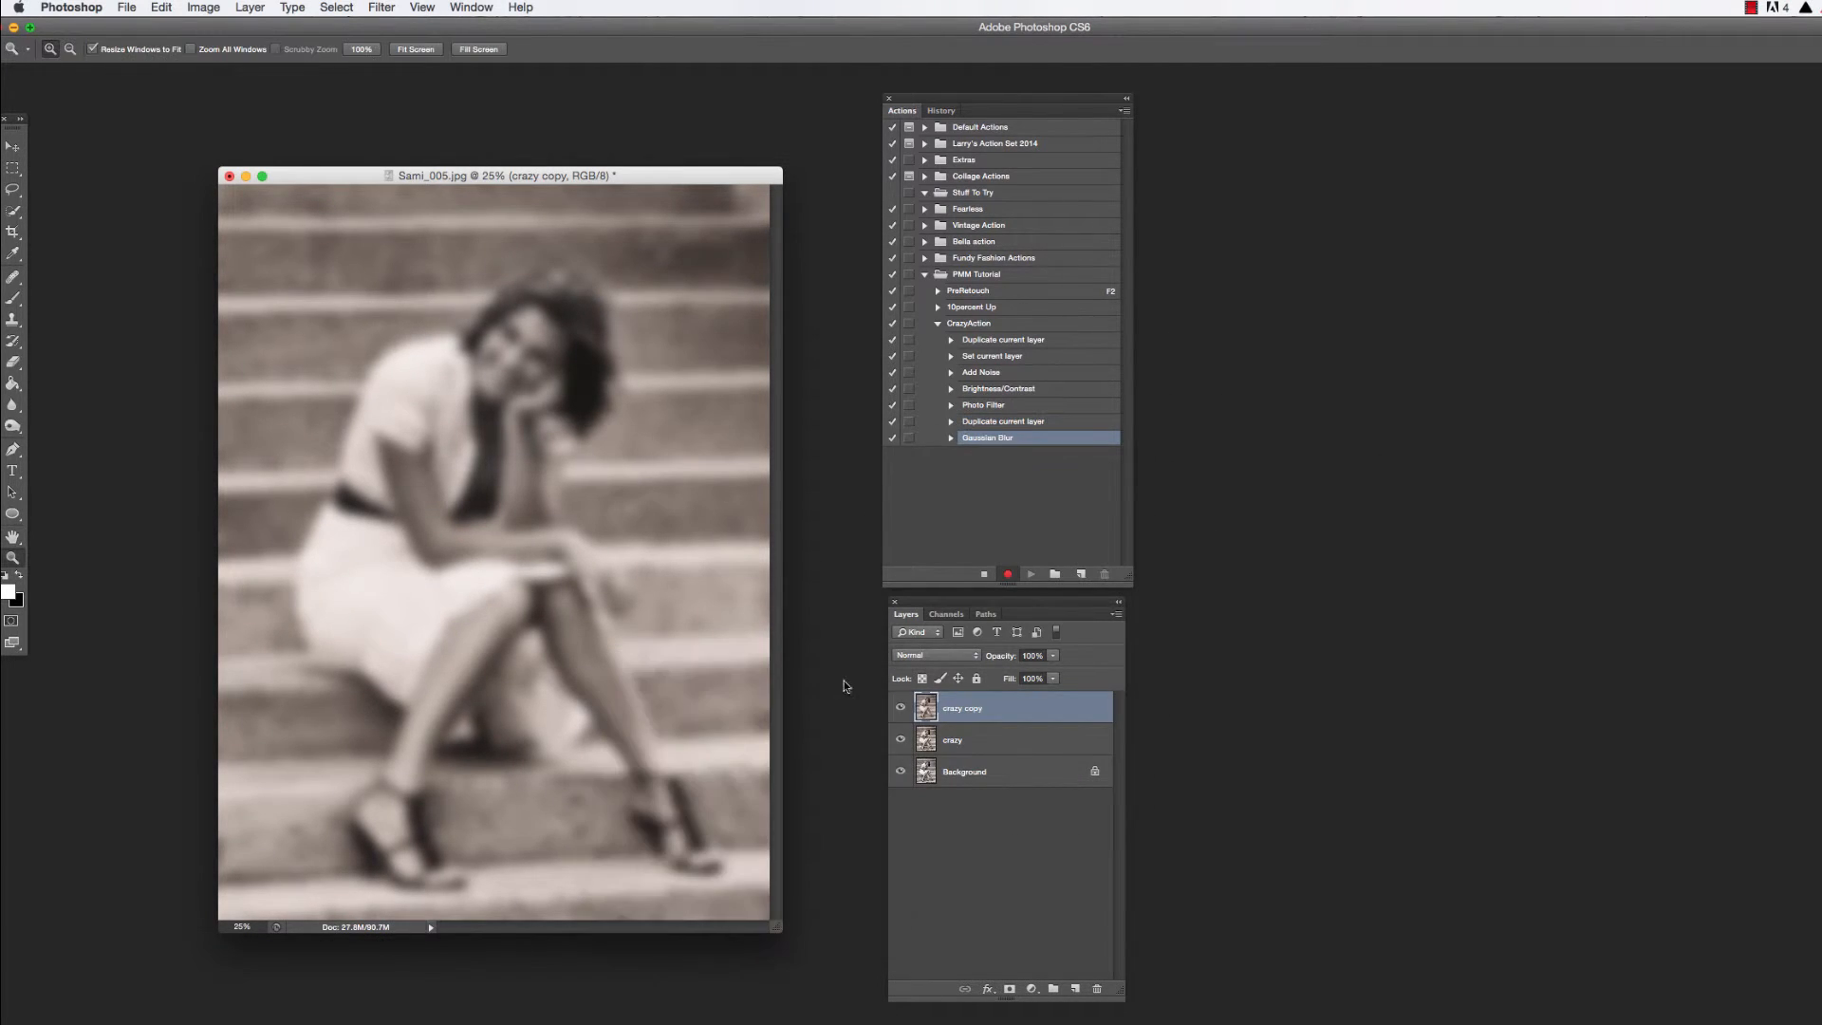
- Set the crazy copy layer's blend mode to Soft Light and merge it down into the crazy layer
left_click(936, 657)
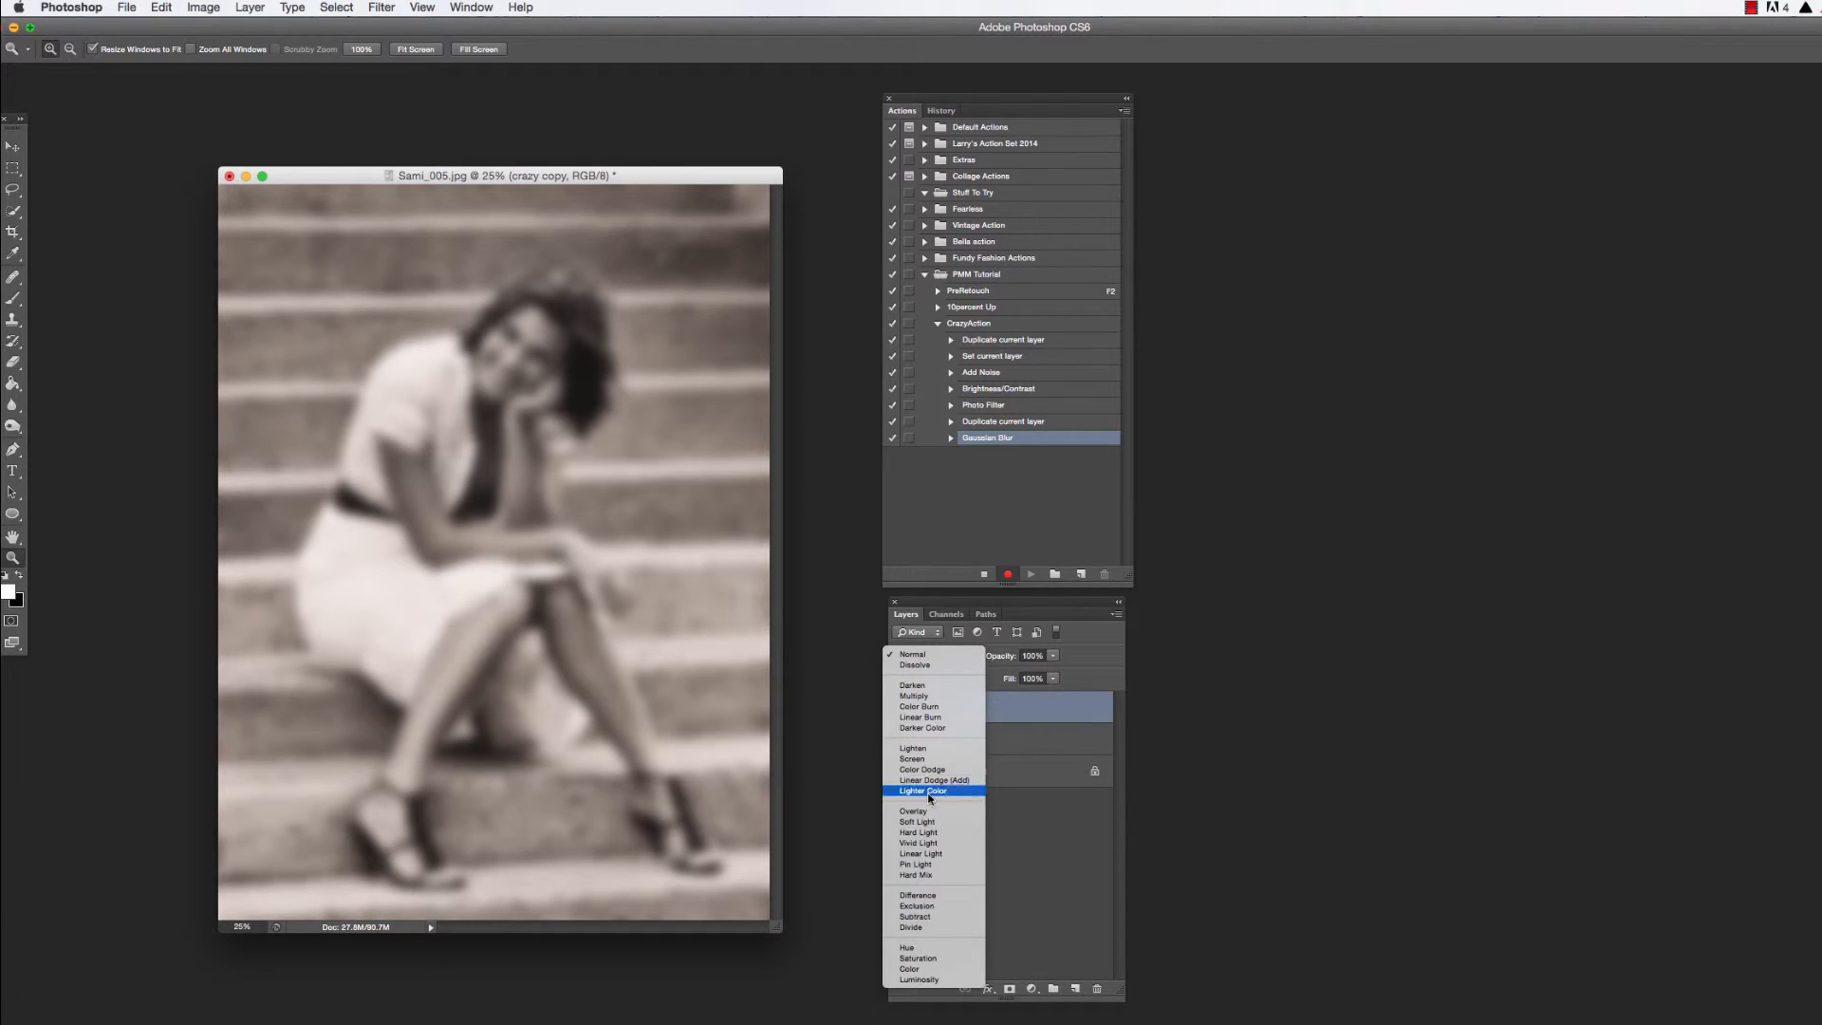
left_click(934, 822)
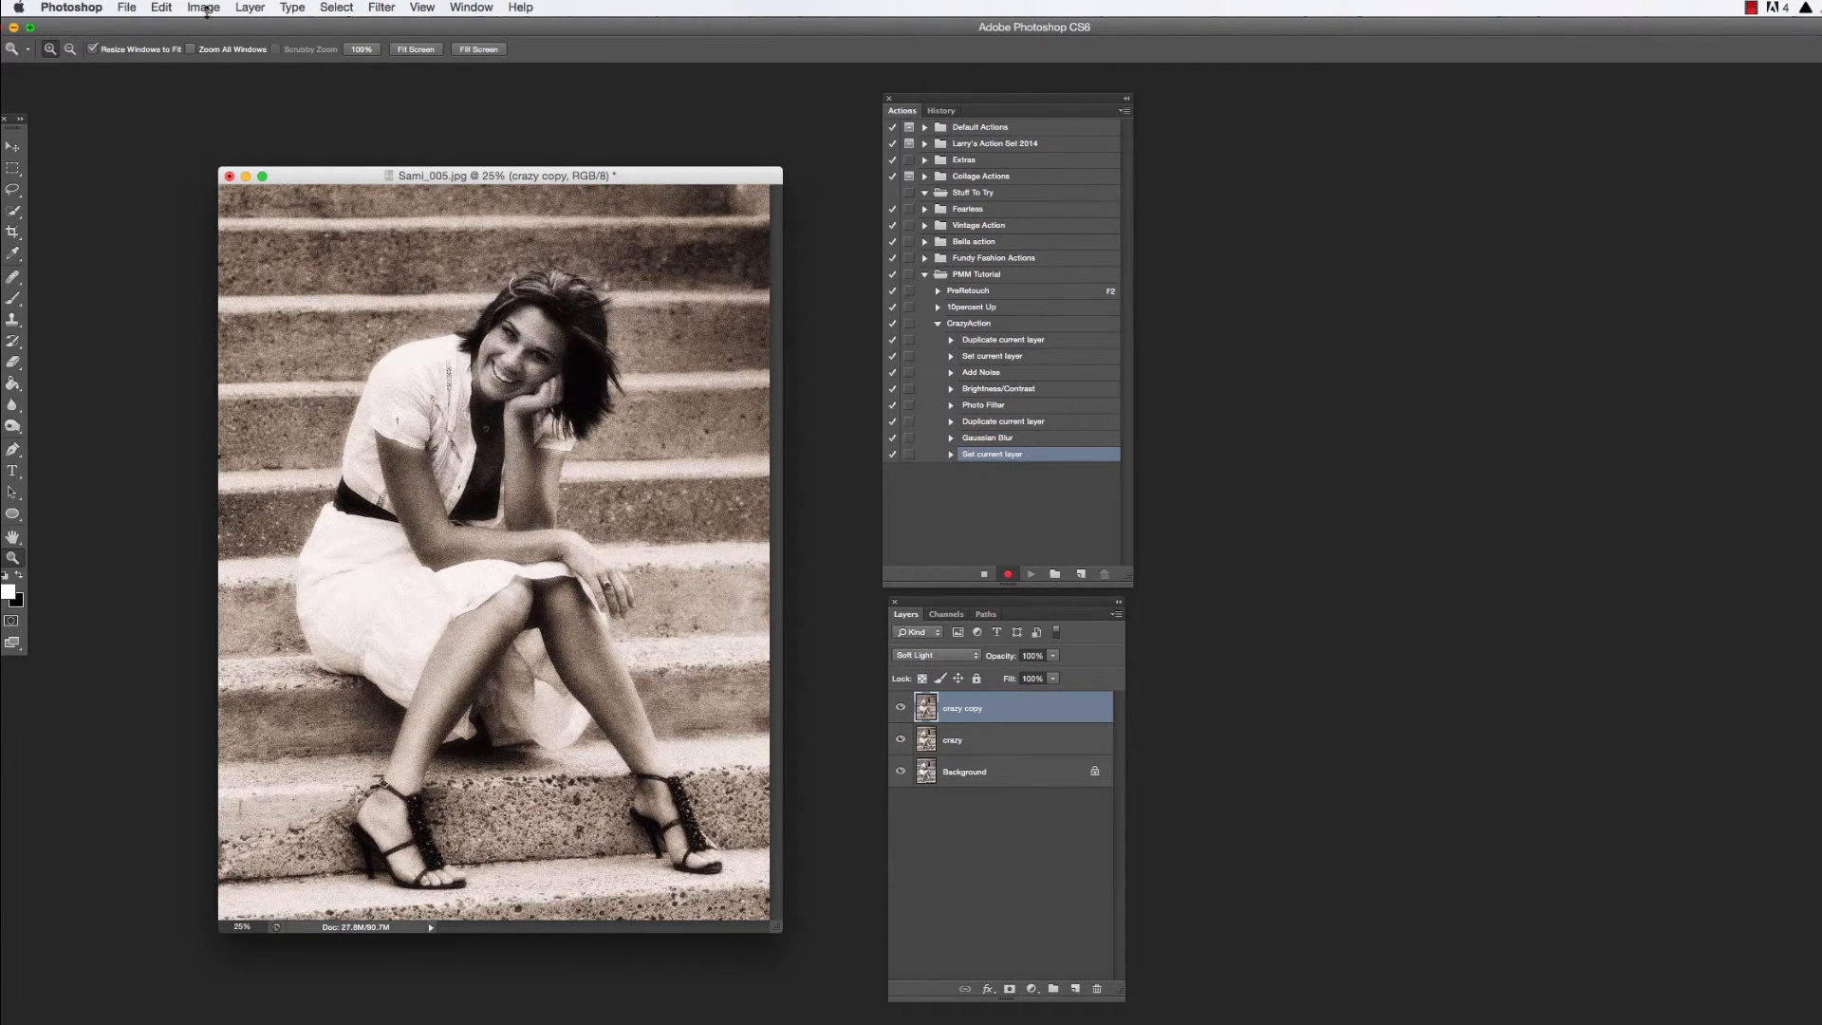
left_click(250, 8)
mouse_move(248, 28)
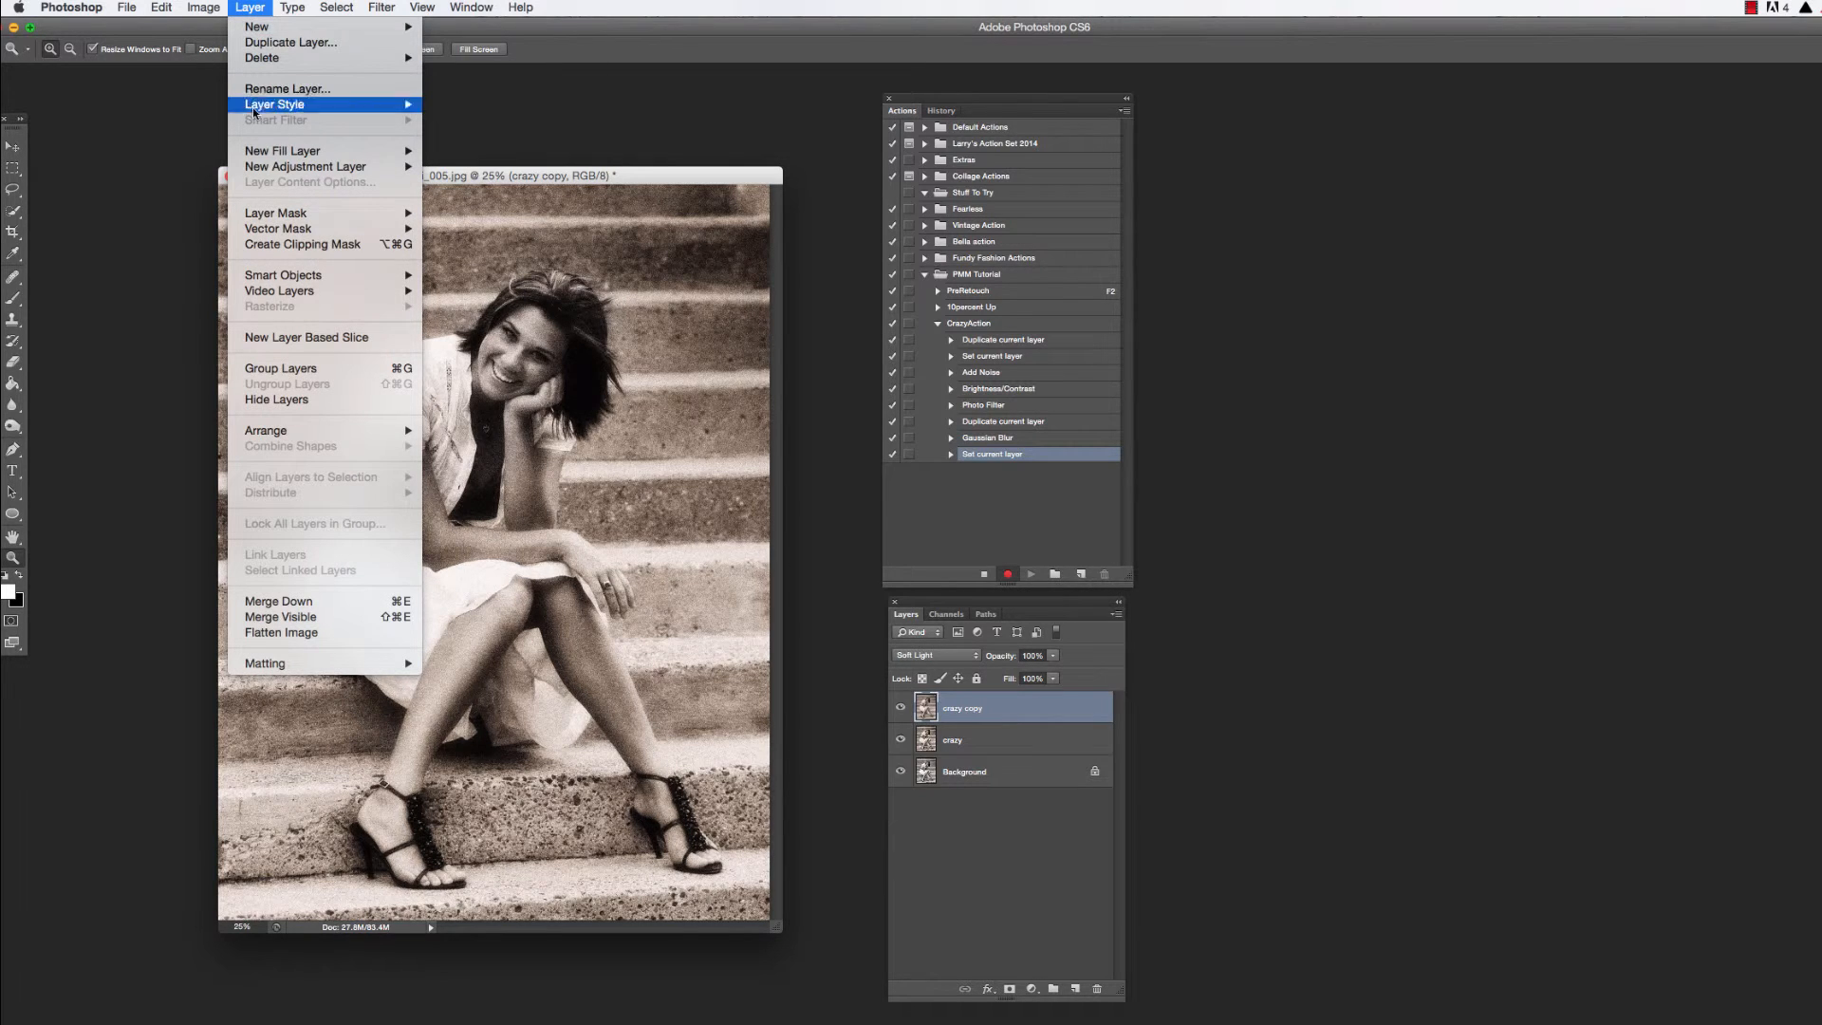
left_click(294, 602)
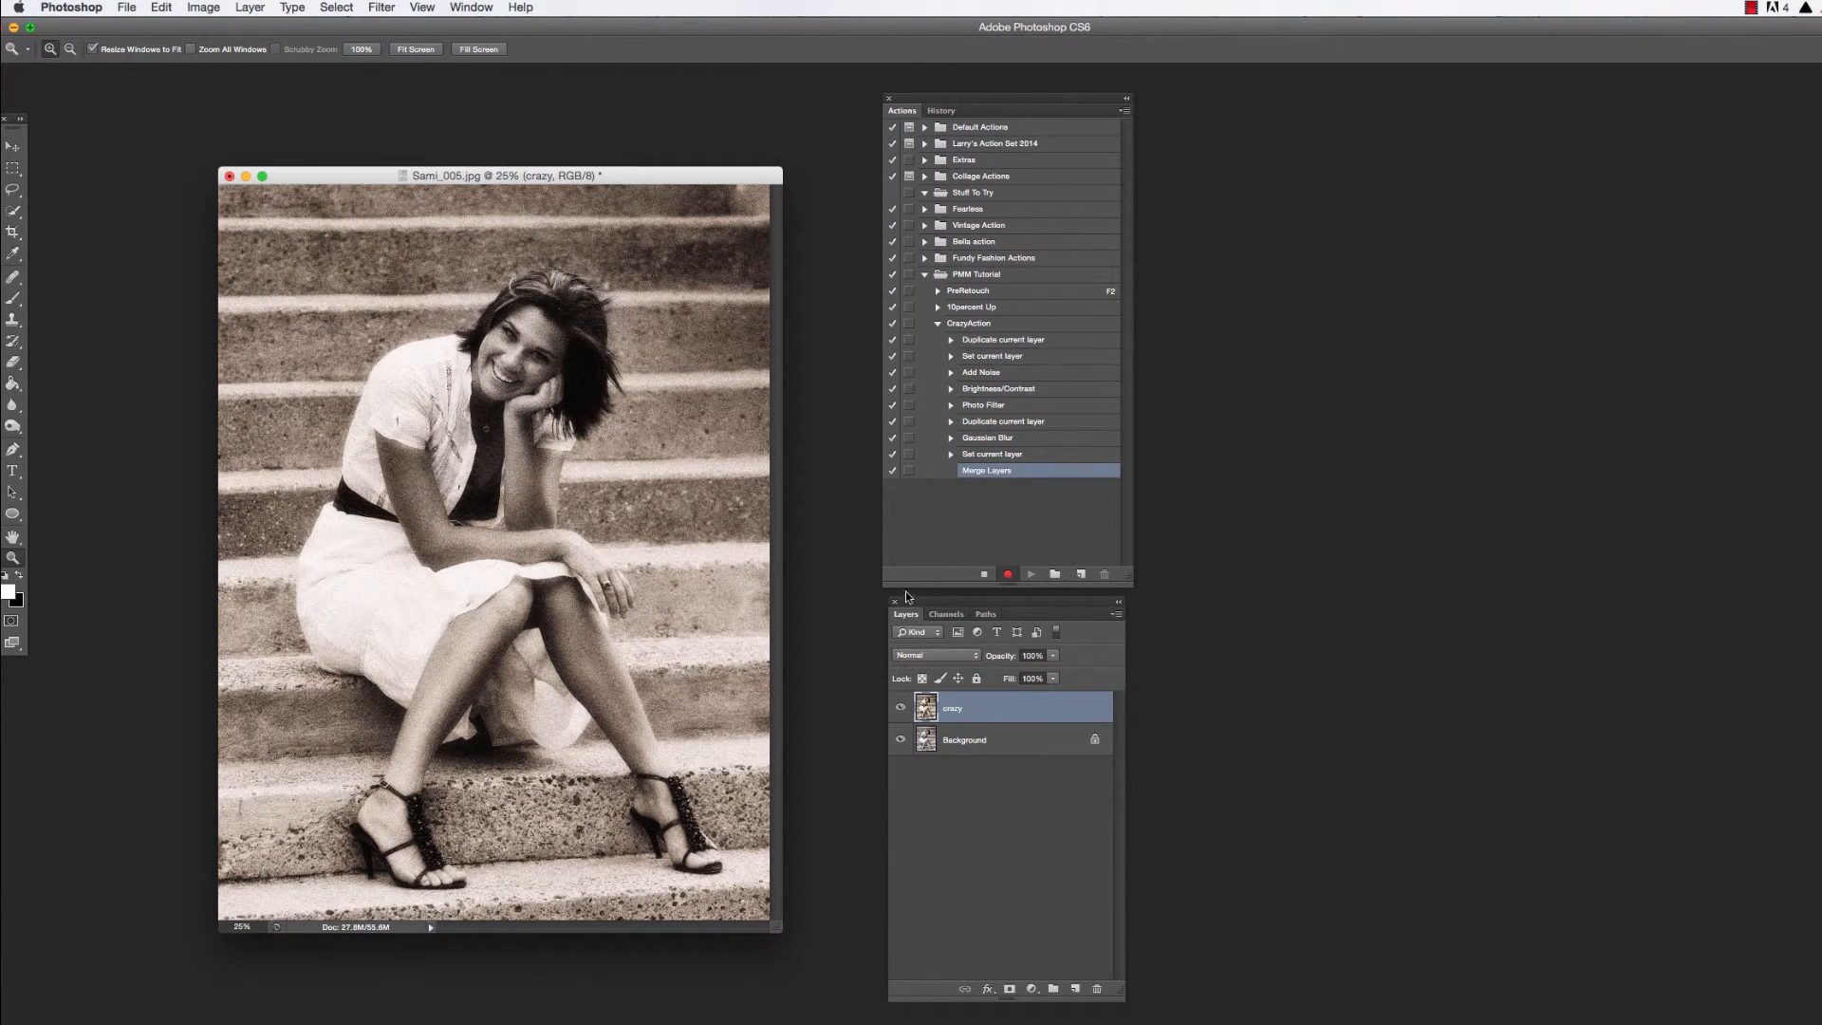
- Stop recording CrazyAction and toggle the crazy layer's visibility to compare the photo before and after the effect
left_click(984, 574)
left_click(897, 710)
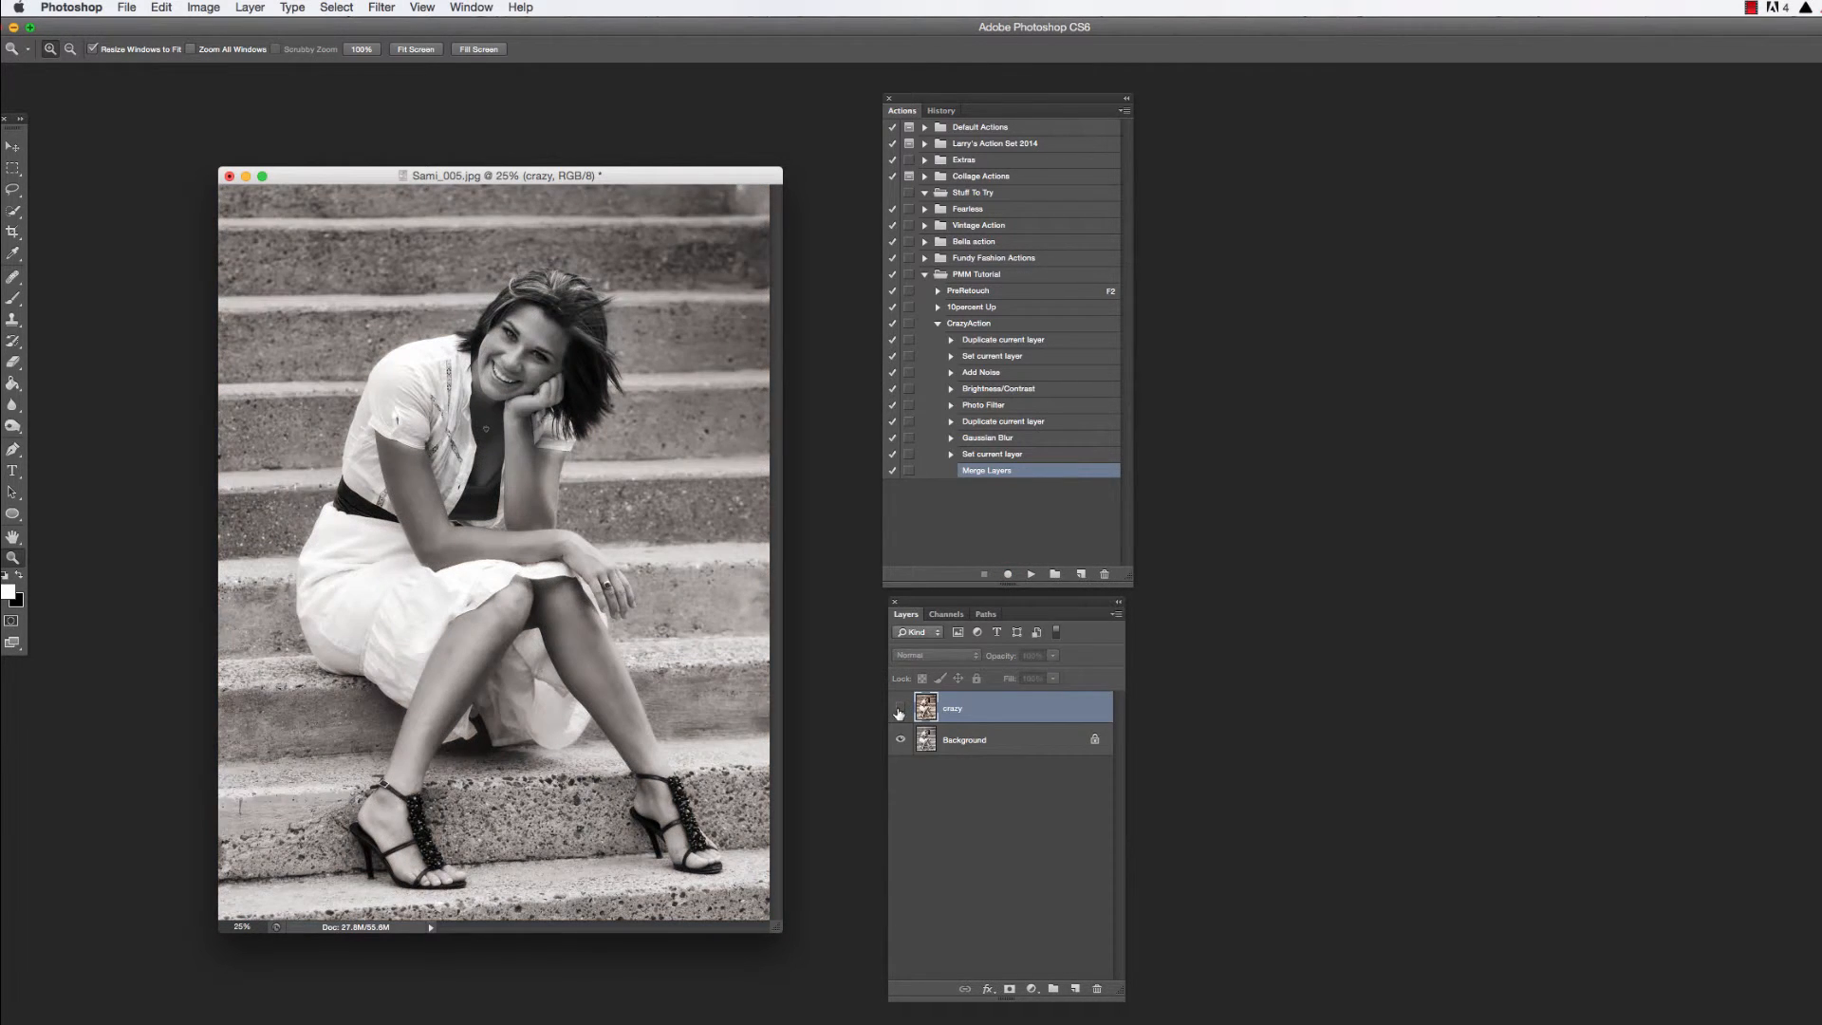
left_click(898, 712)
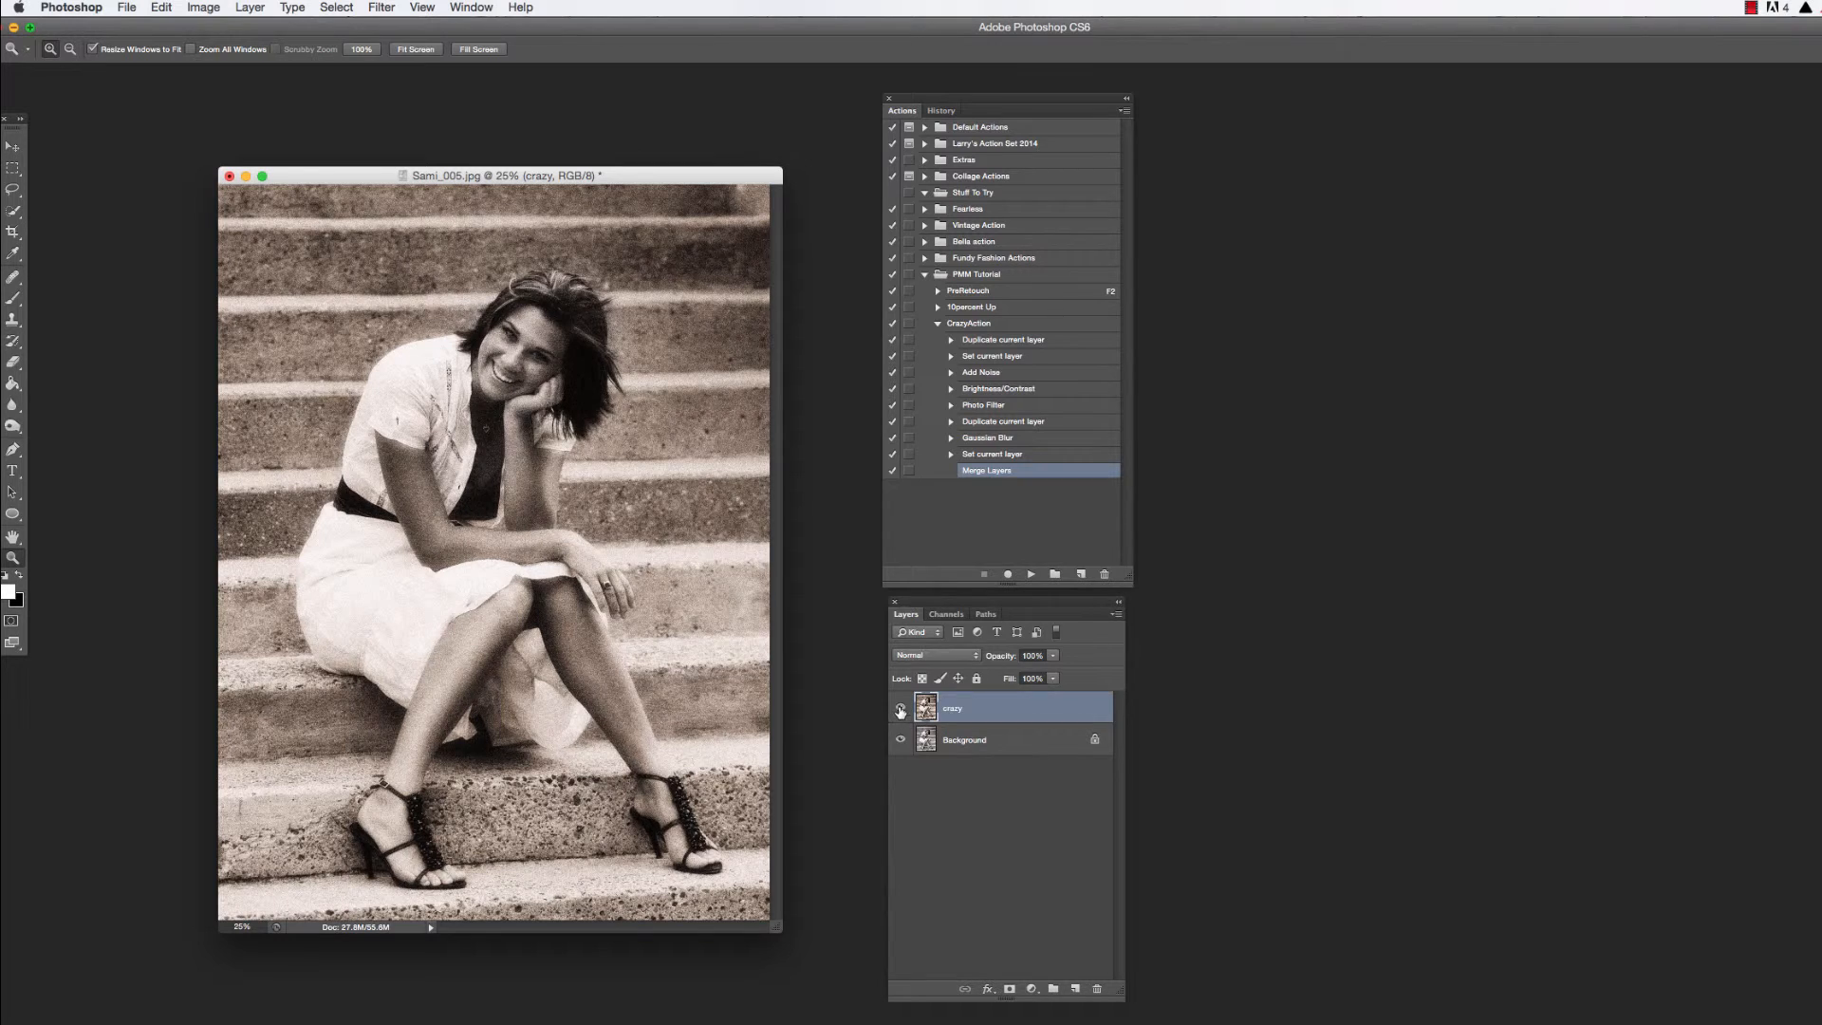
left_click(901, 710)
left_click(901, 709)
- Revert the photo to its Open history state and return to the list of actions
left_click(942, 111)
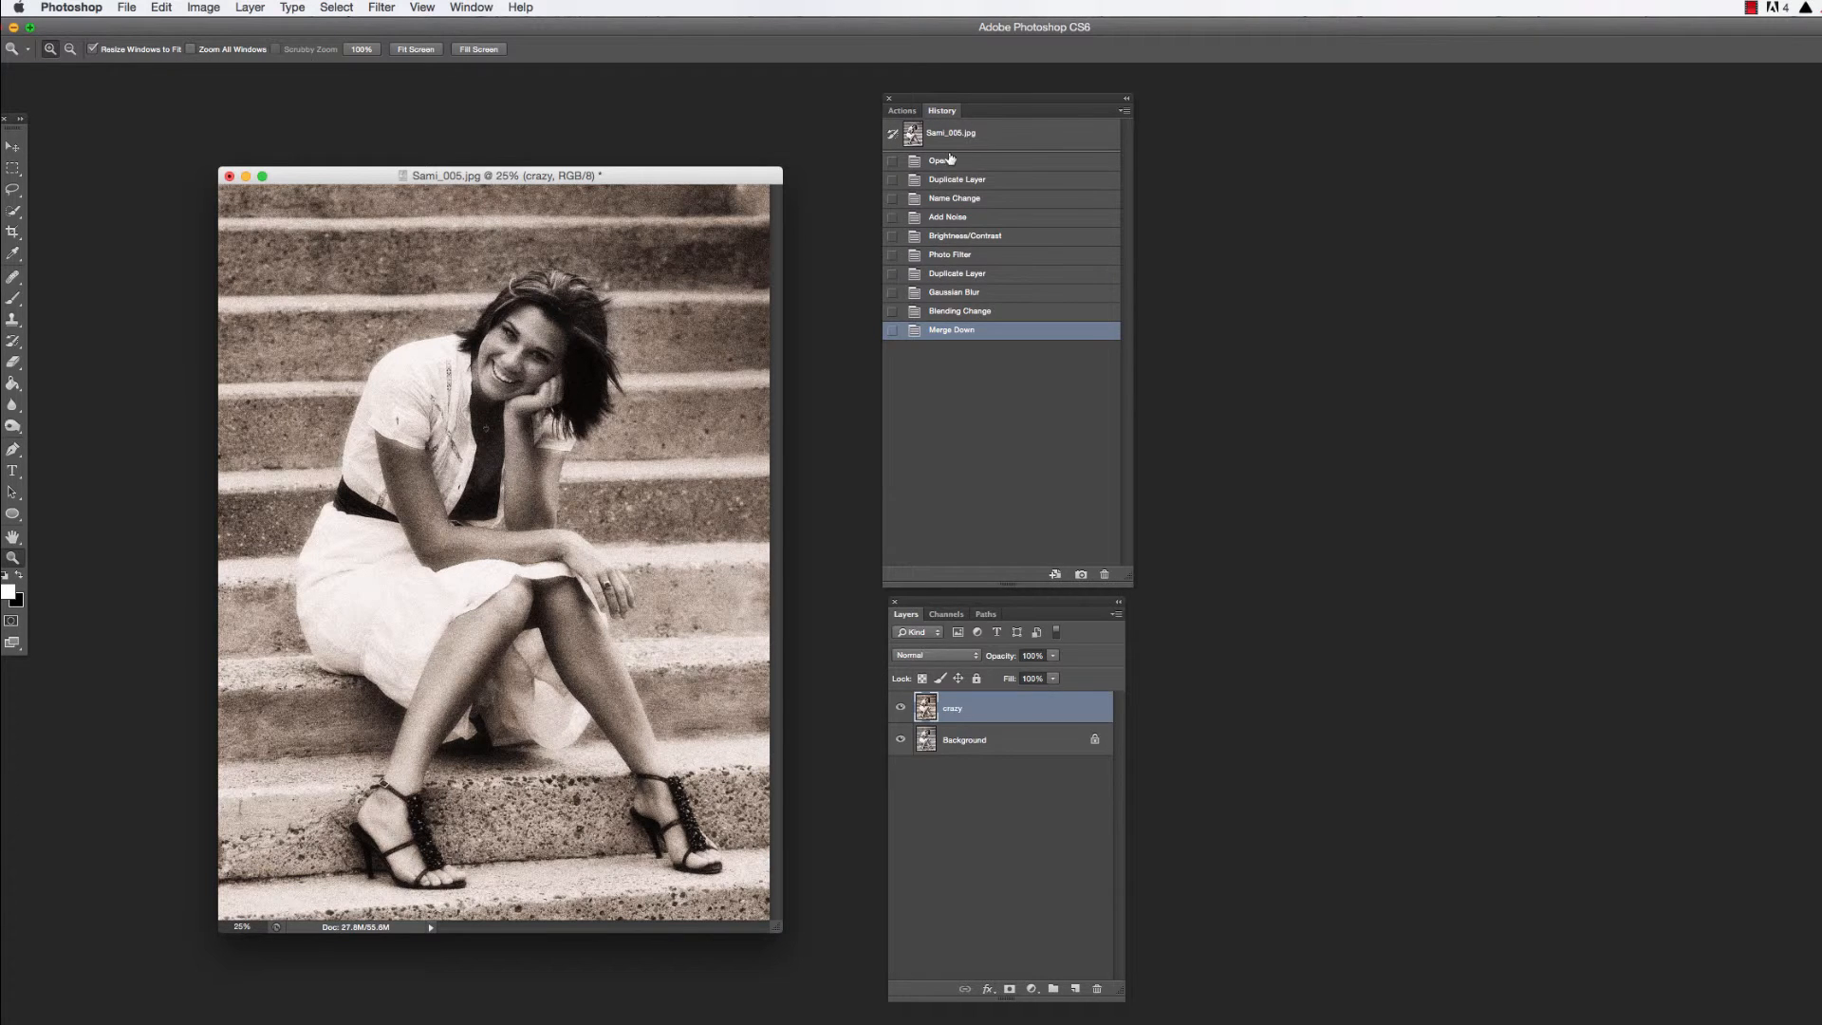
left_click(949, 160)
left_click(901, 111)
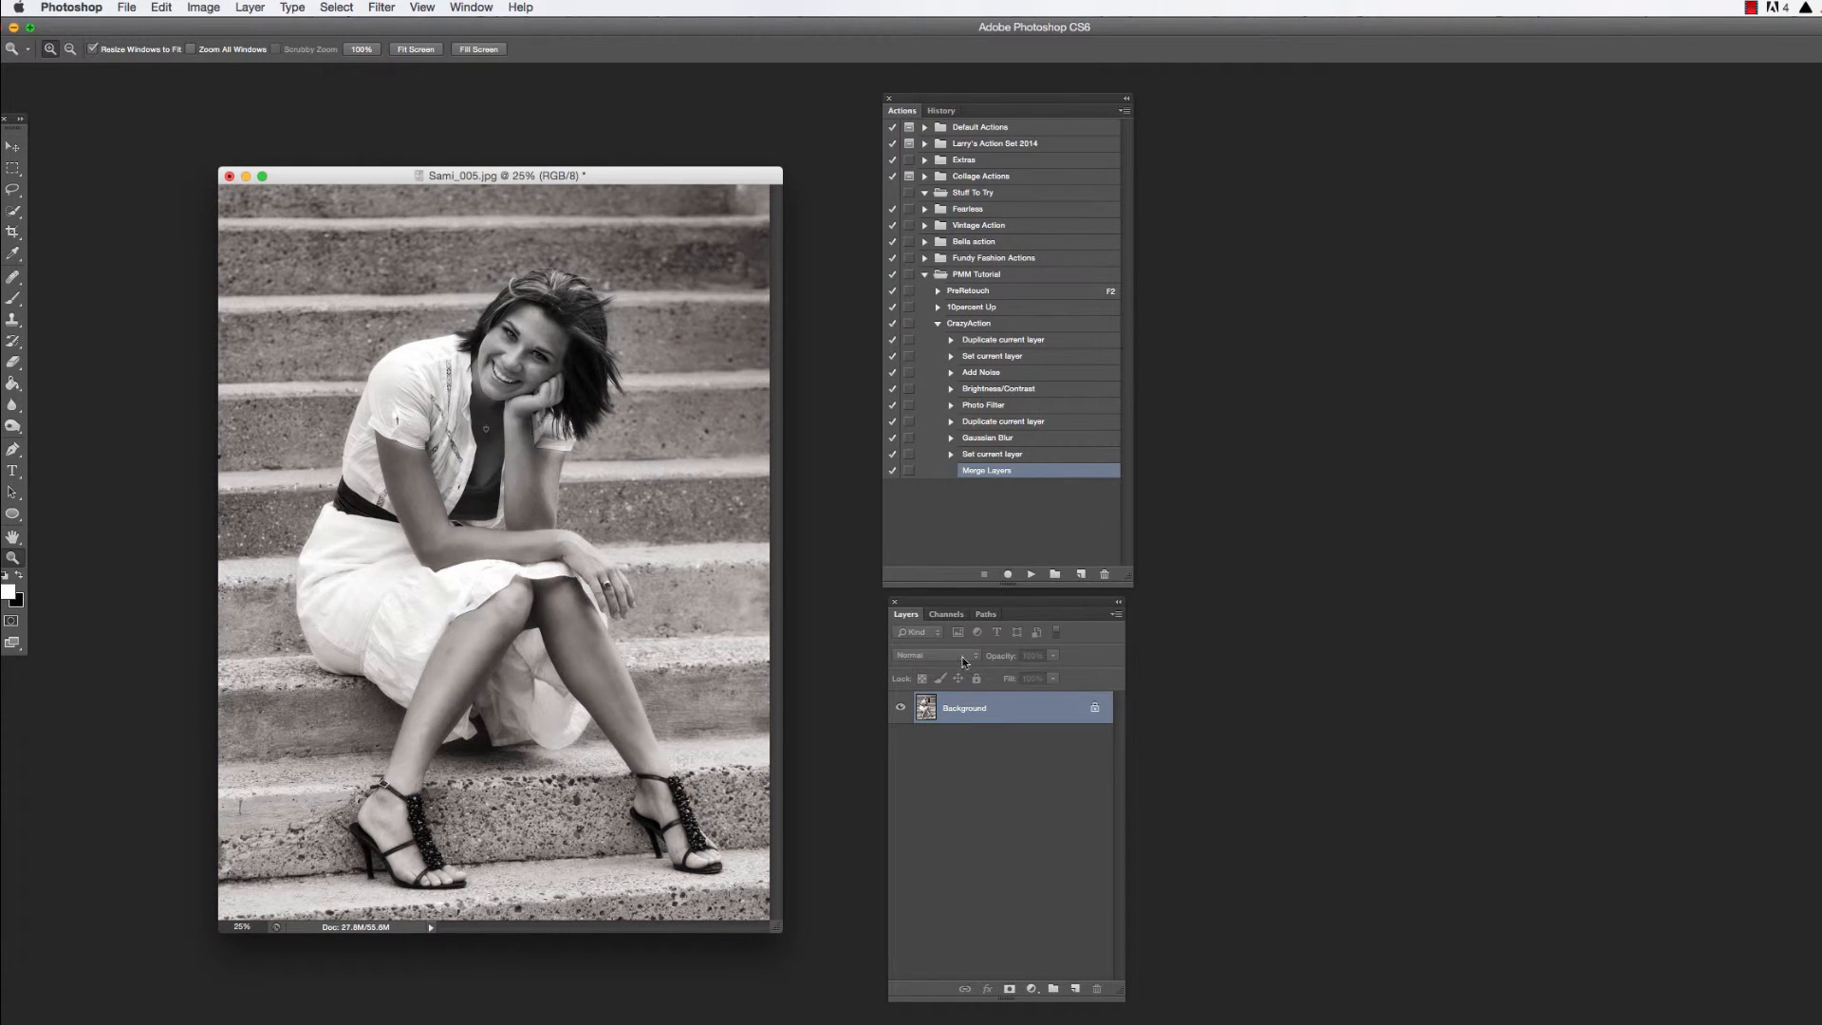
- Play CrazyAction on the reverted photo and shift the document window slightly
left_click(963, 324)
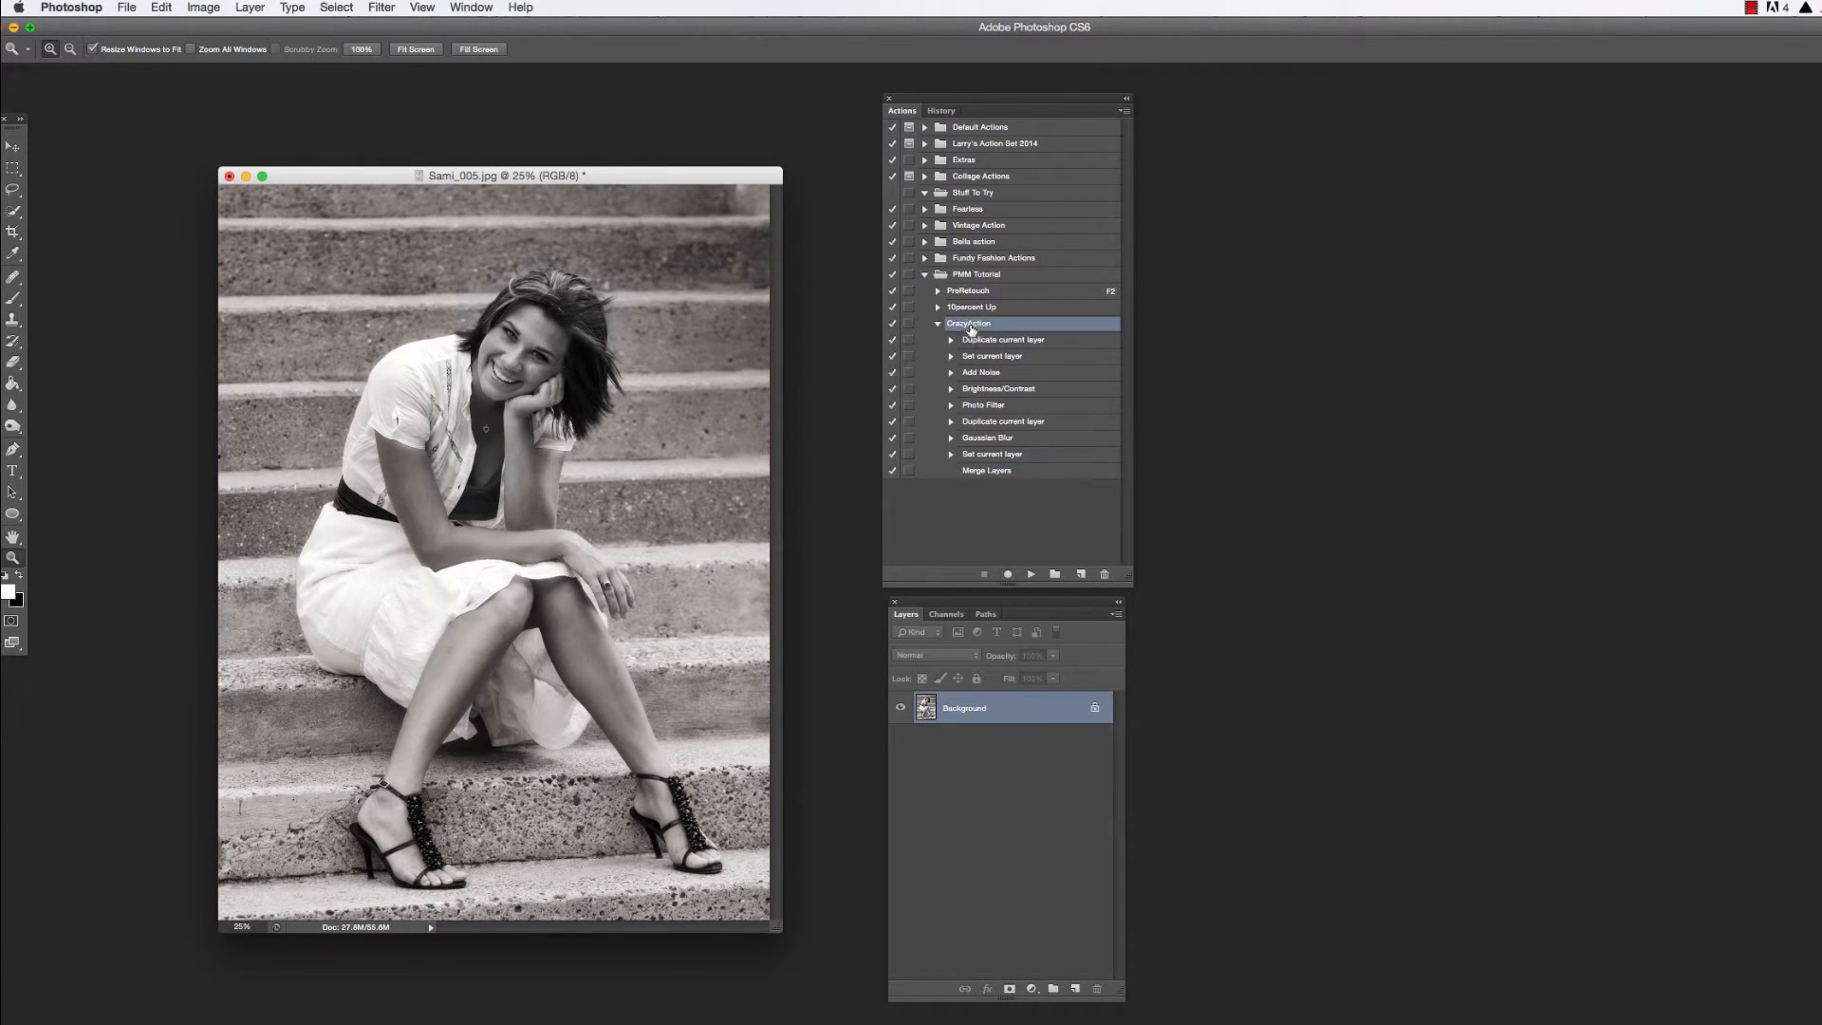
left_click(1030, 574)
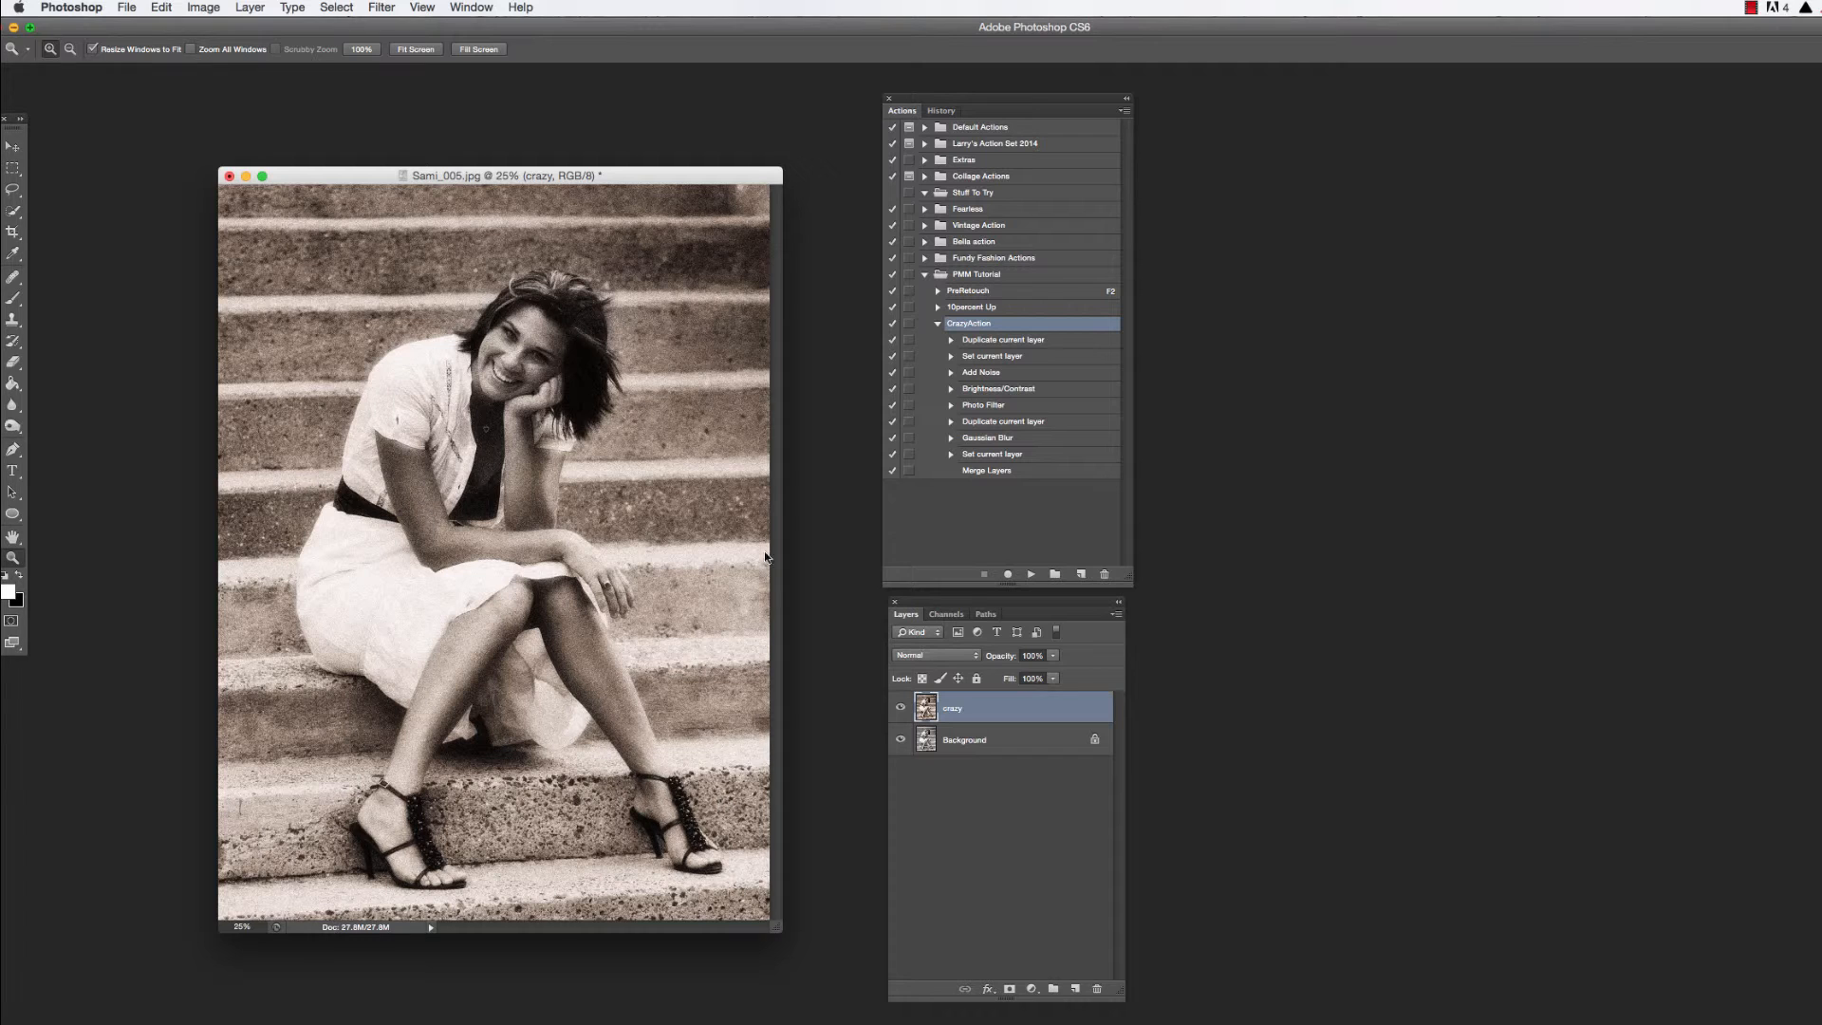
left_click_drag(744, 179, 779, 166)
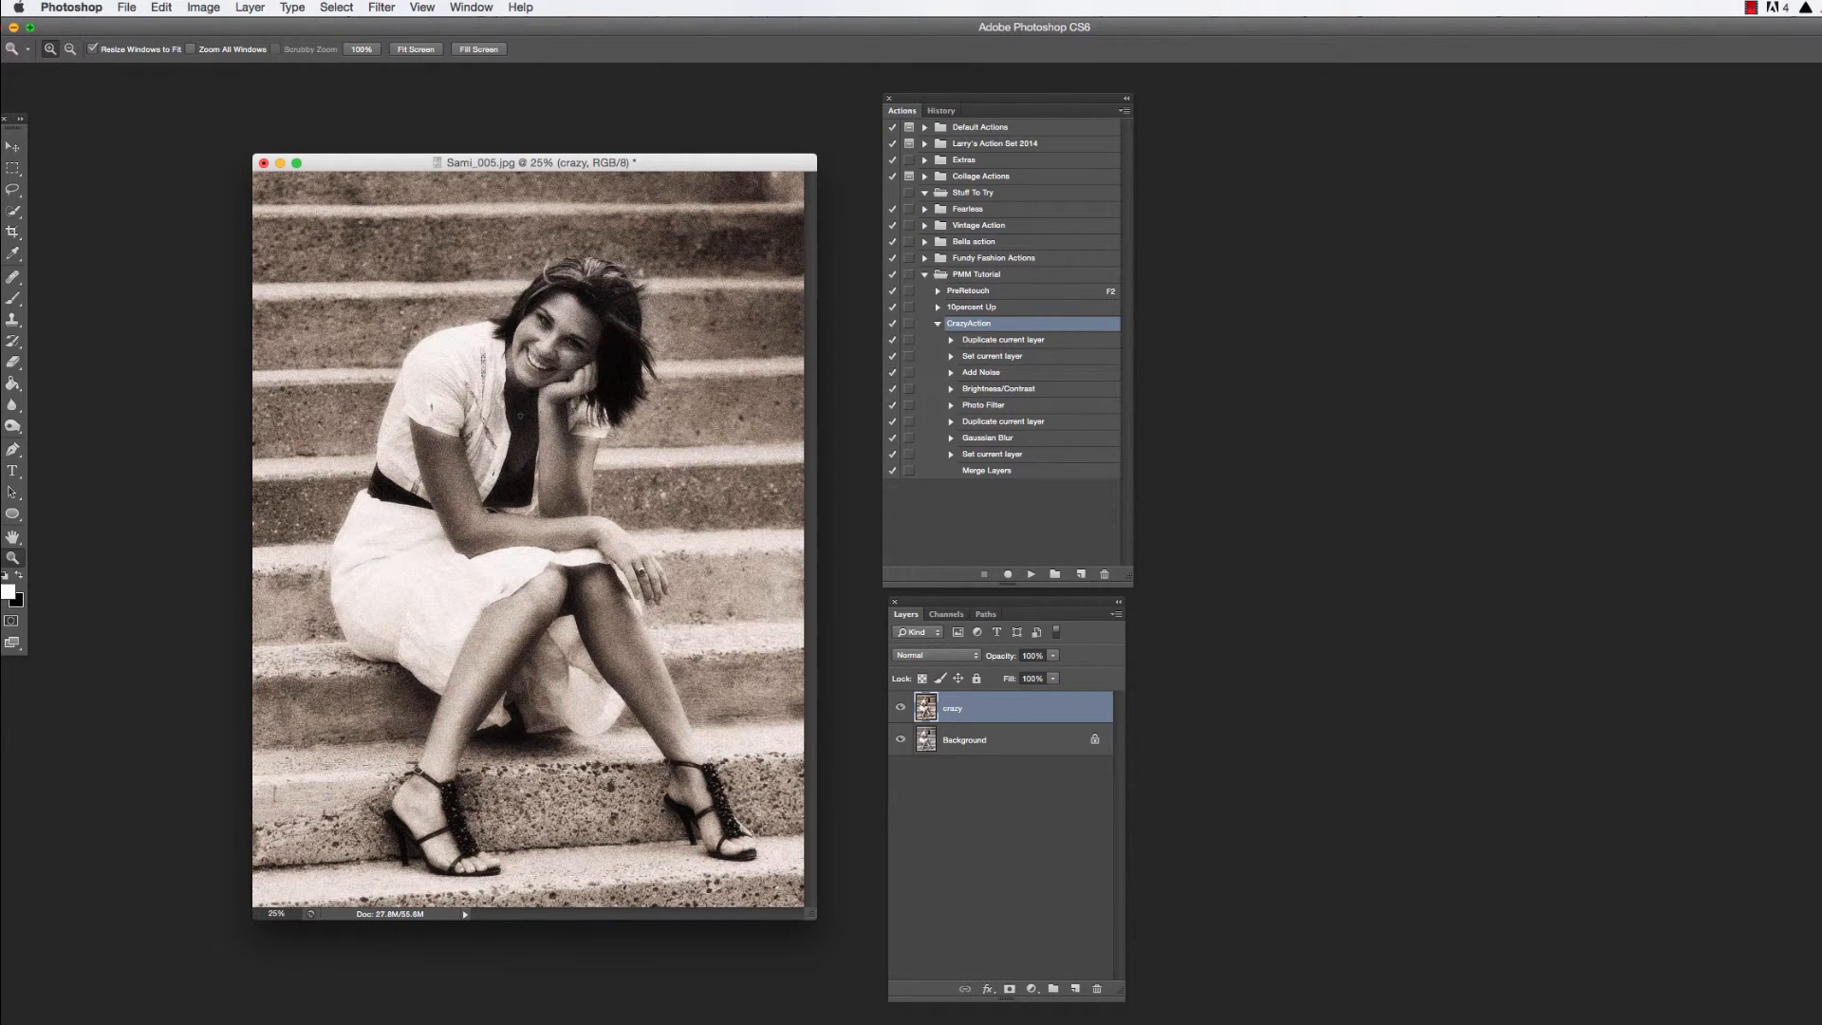
- Switch to Adobe Bridge and open Photoshop's Batch dialog from the 1_RAW folder
key("super+Tab")
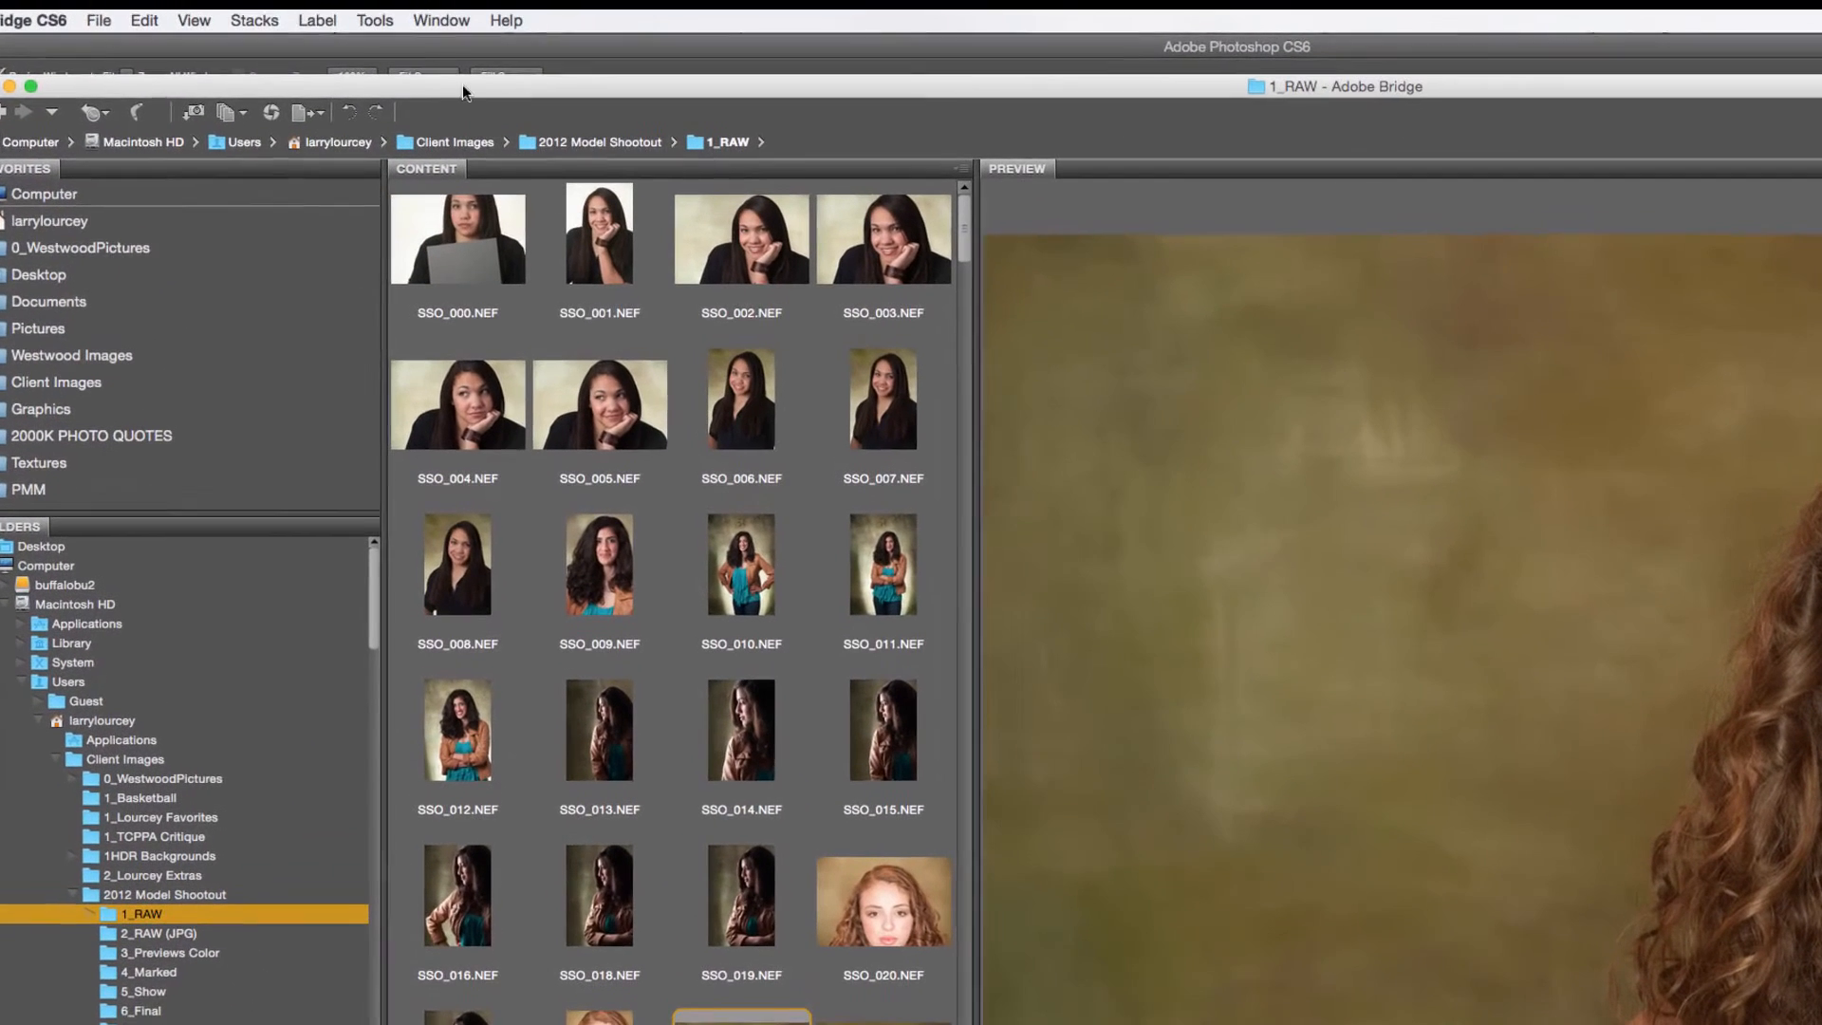
left_click(375, 21)
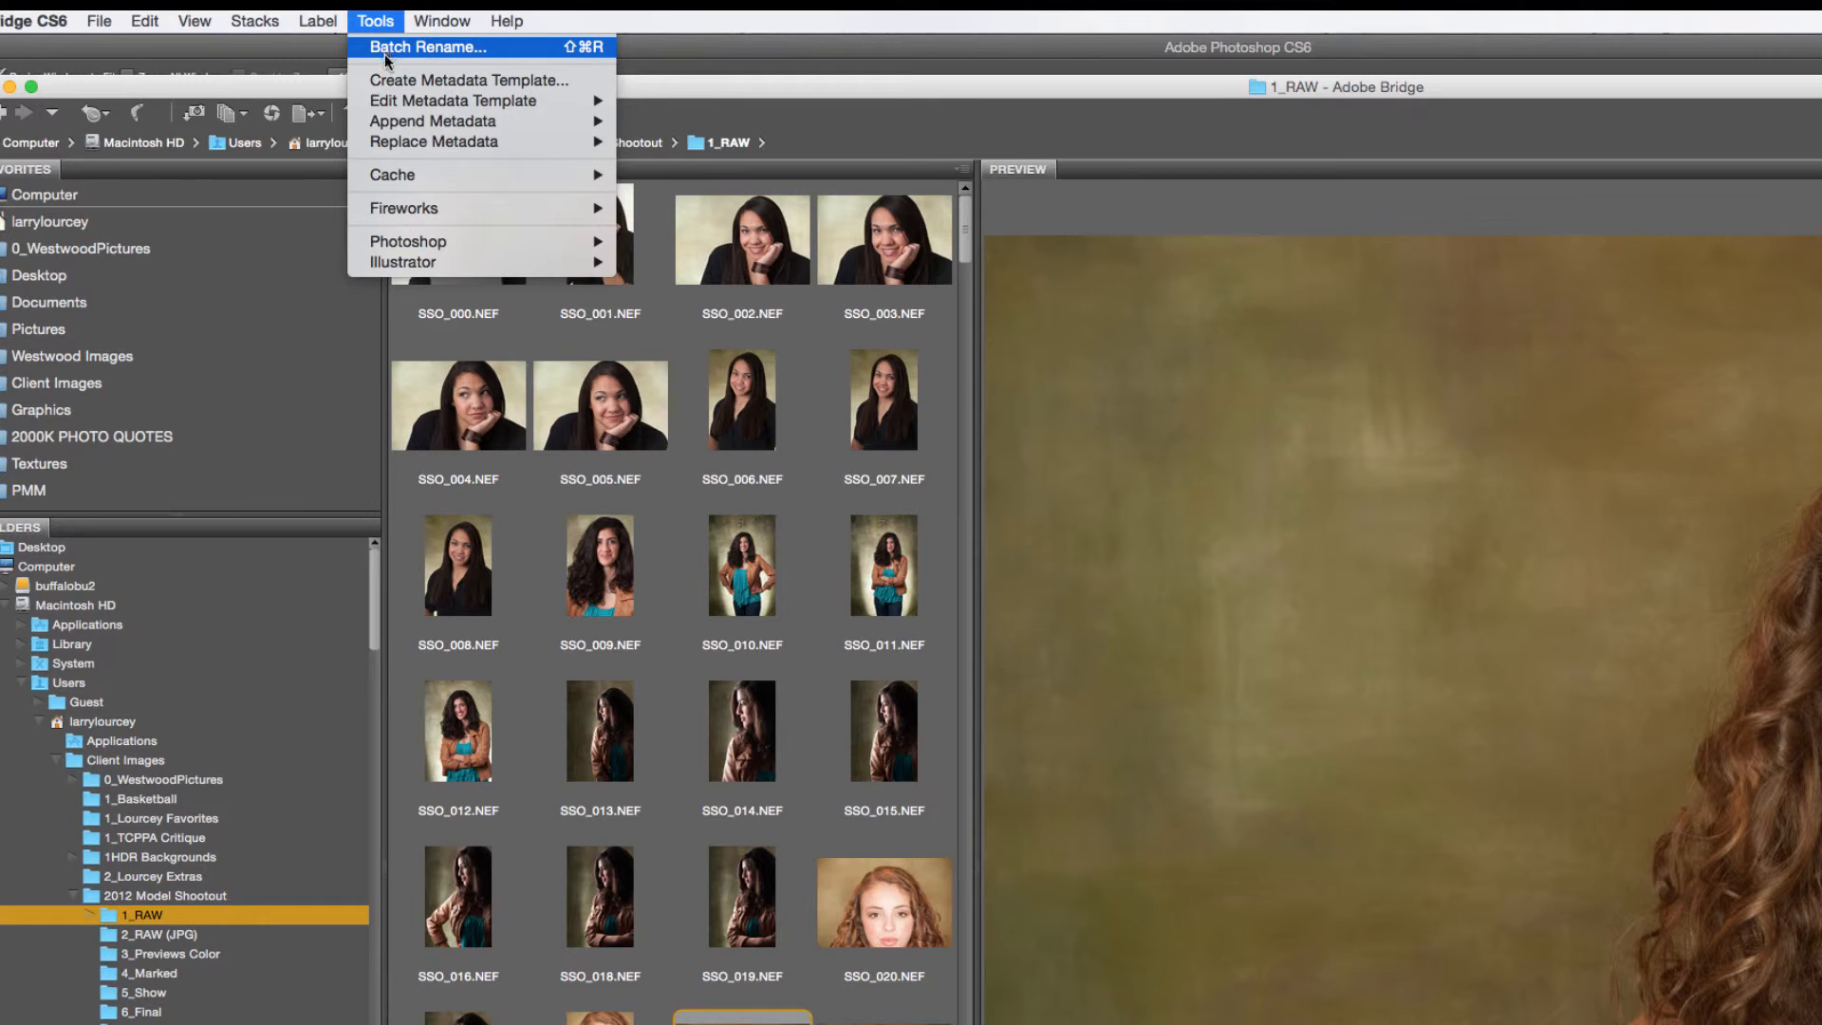
mouse_move(444, 243)
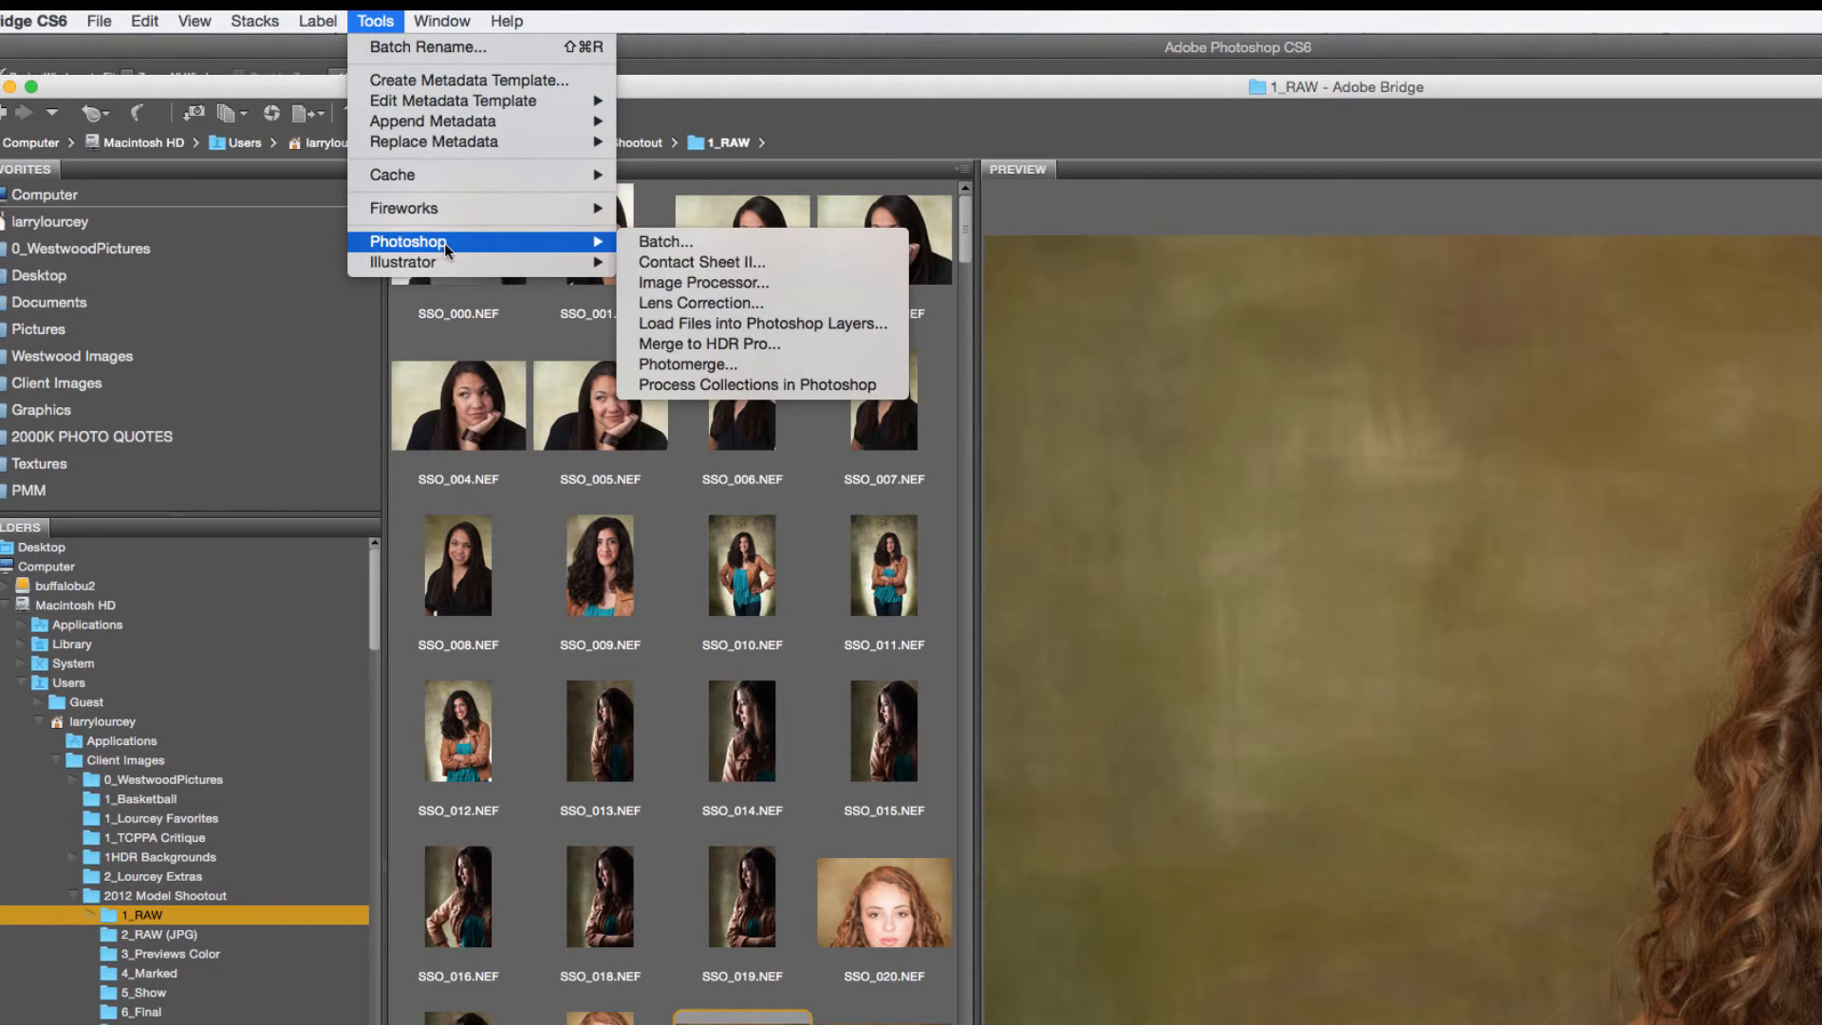
left_click(665, 242)
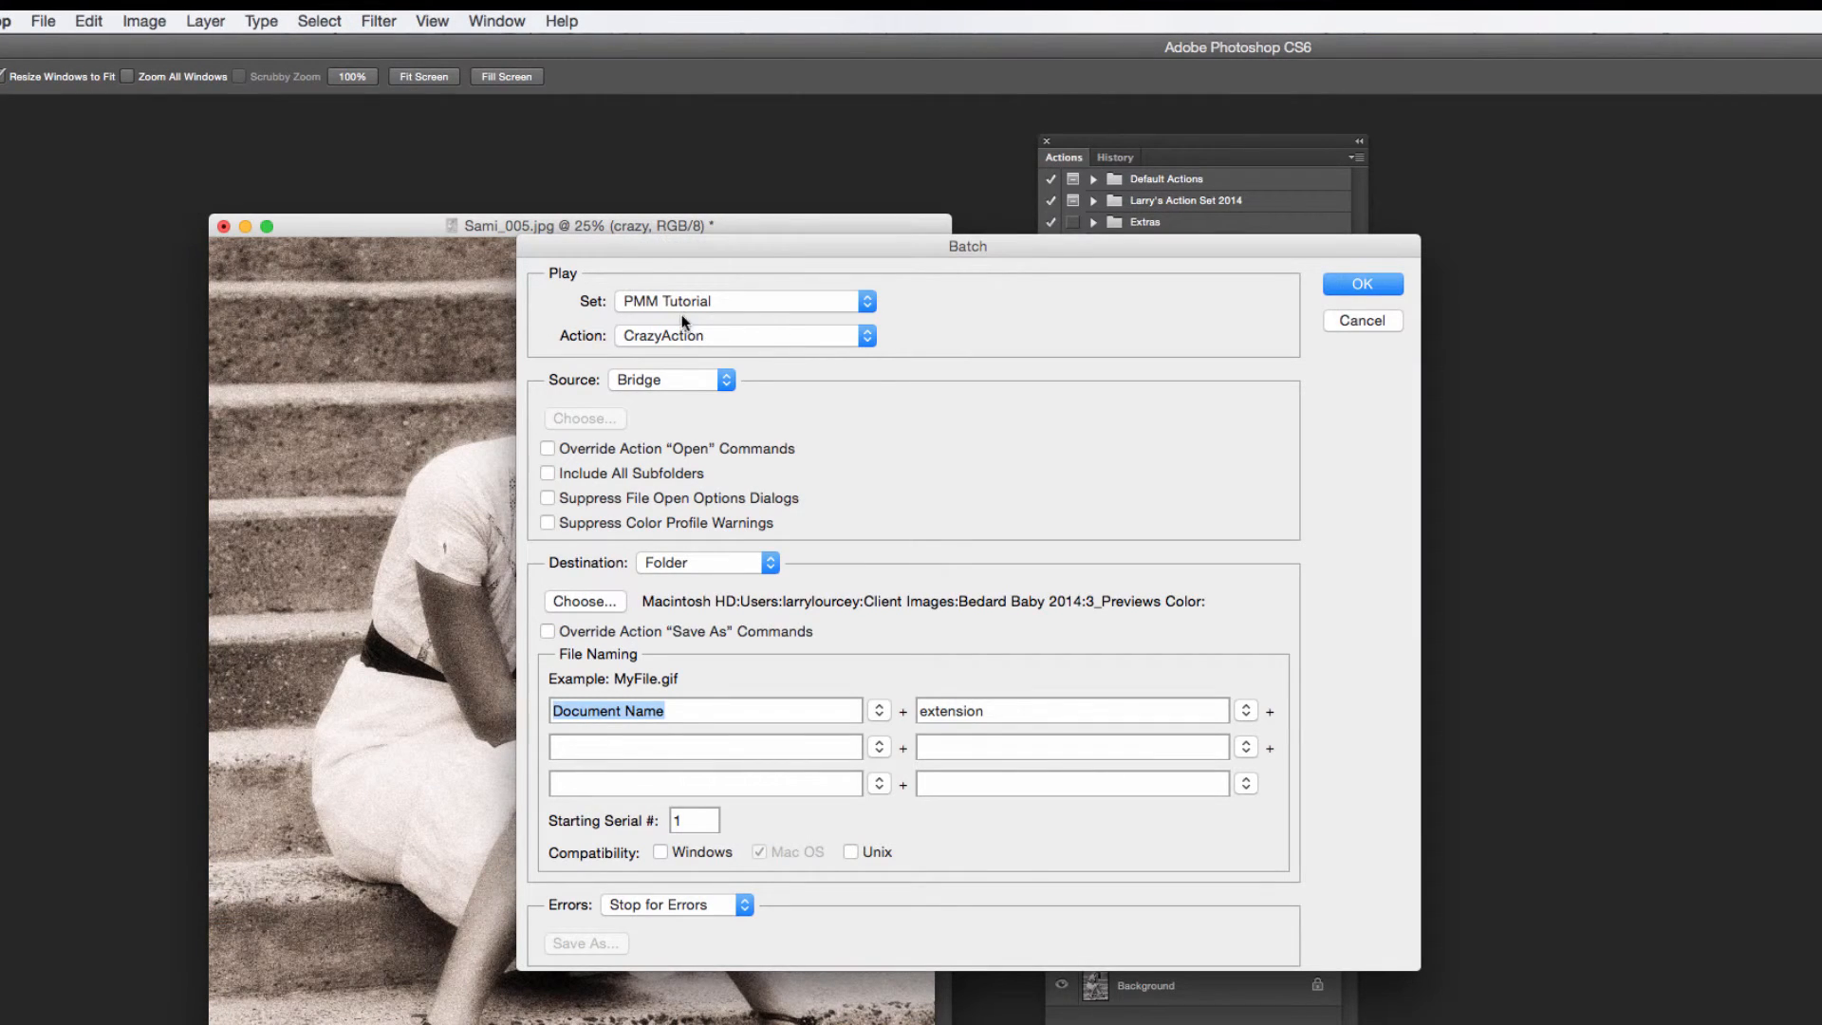
- Choose CrazyAction from the PMM Tutorial set as the batch action and cancel the batch without running it
left_click(681, 311)
left_click(707, 298)
left_click(692, 333)
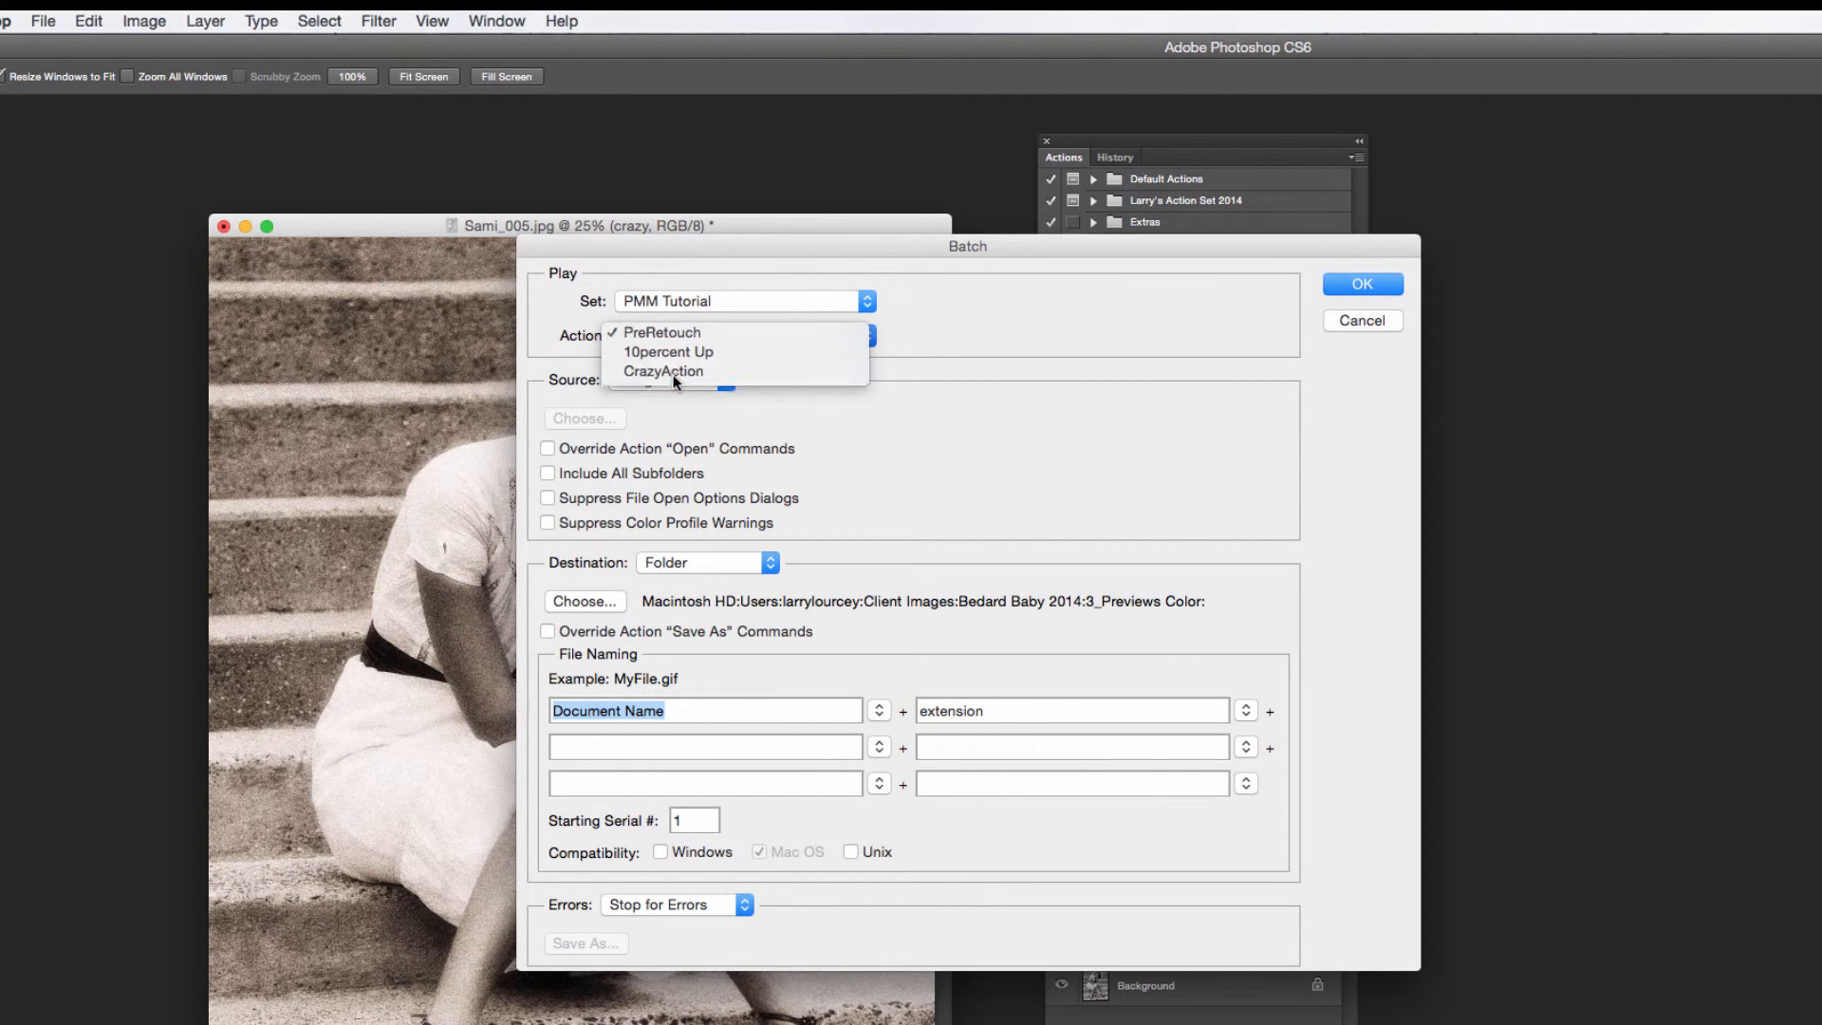
left_click(675, 375)
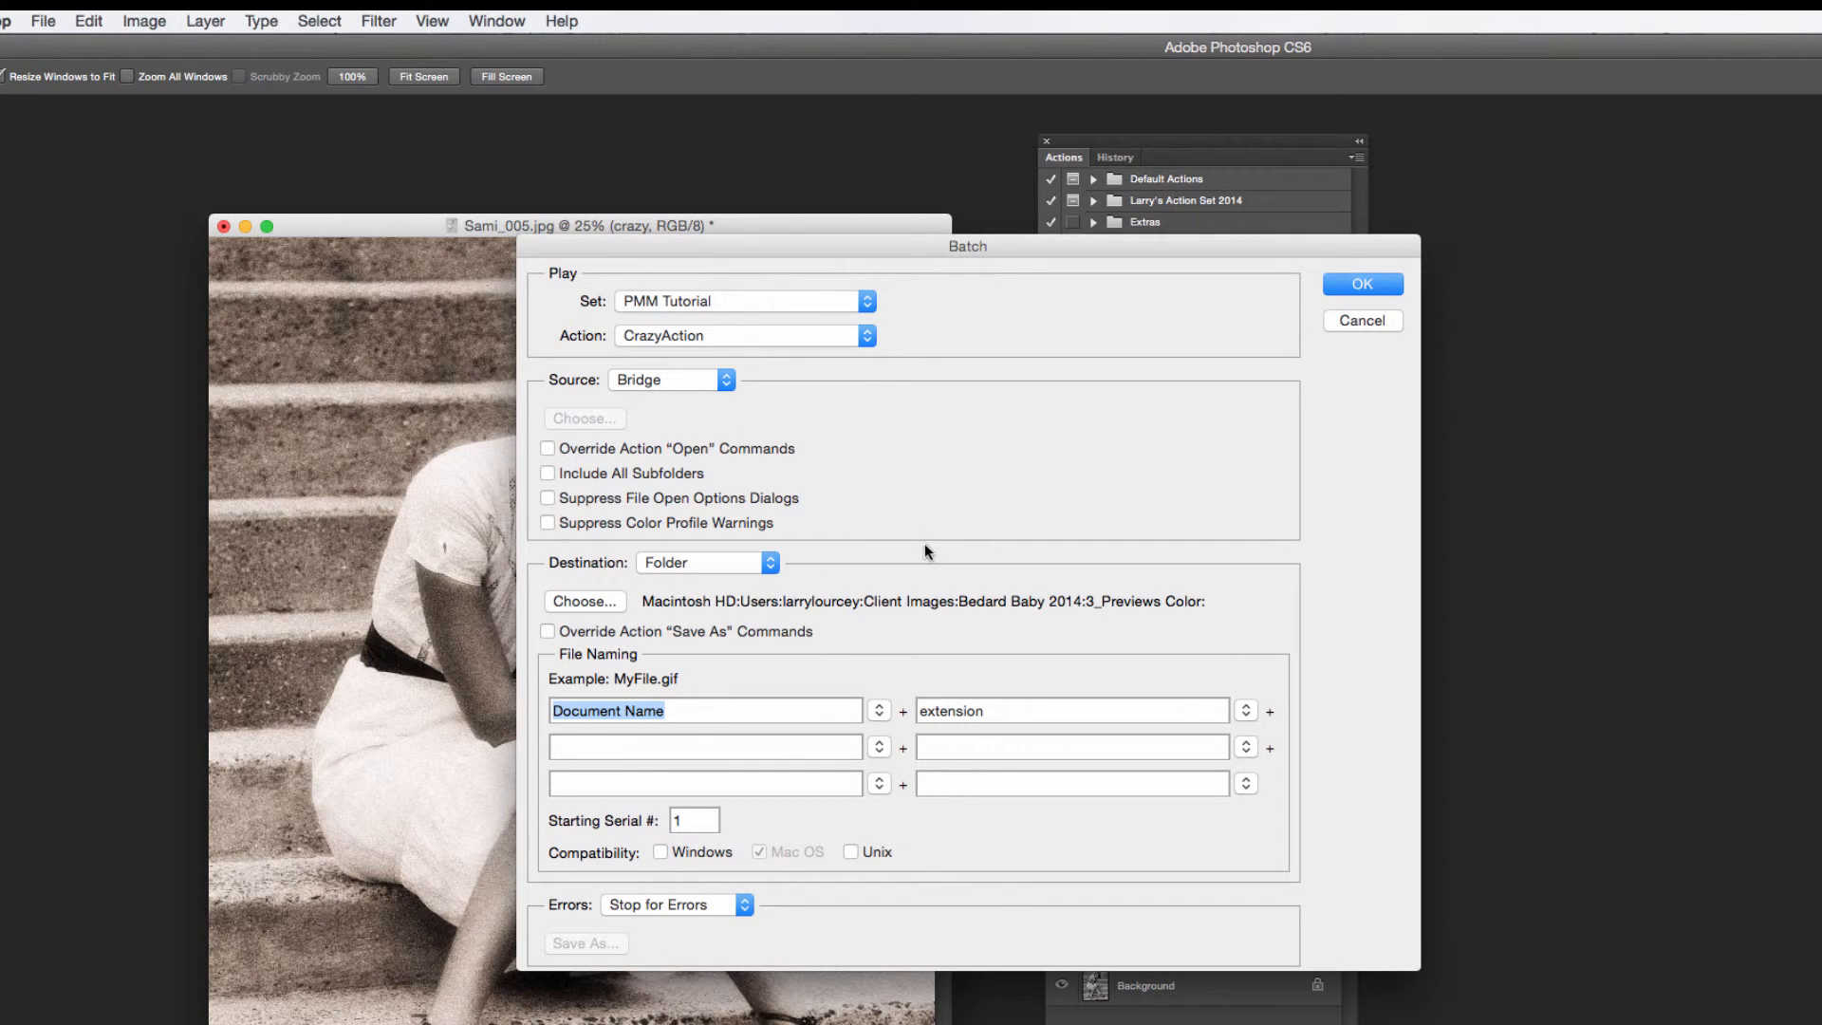
left_click(1361, 321)
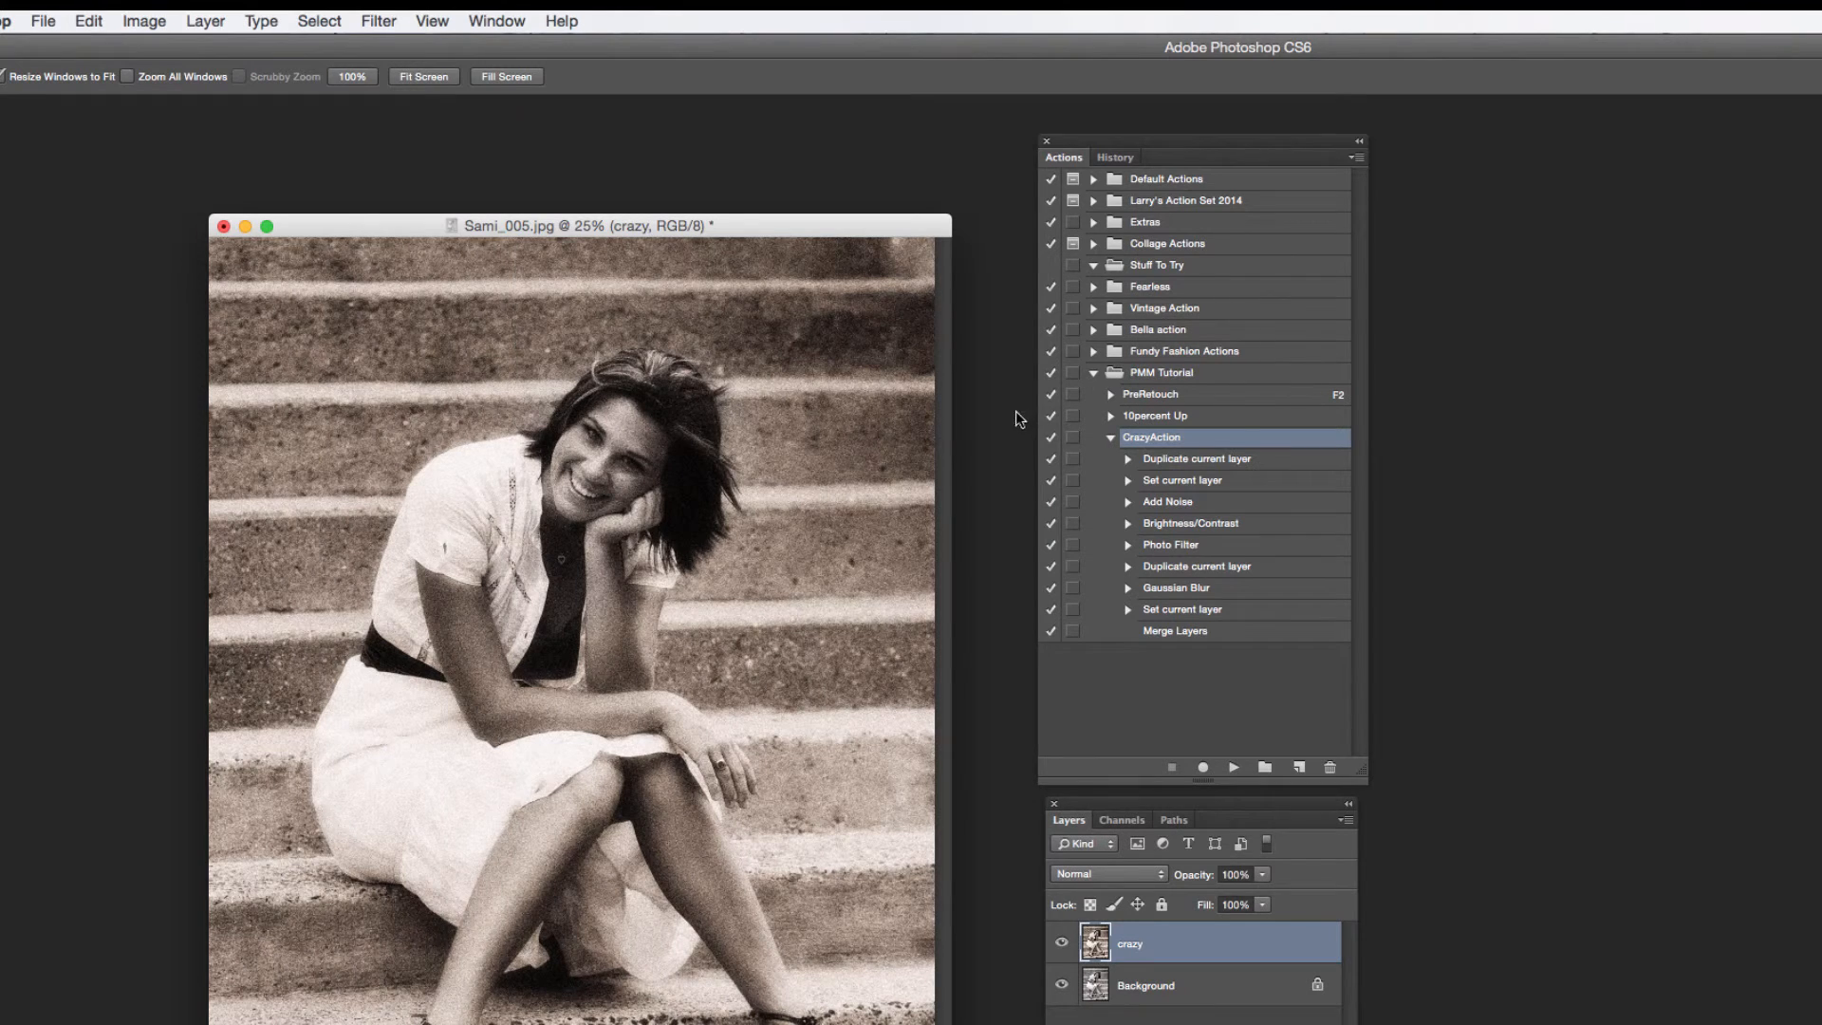
- Reposition the document window and collapse CrazyAction's list of recorded commands
left_click_drag(892, 225, 866, 207)
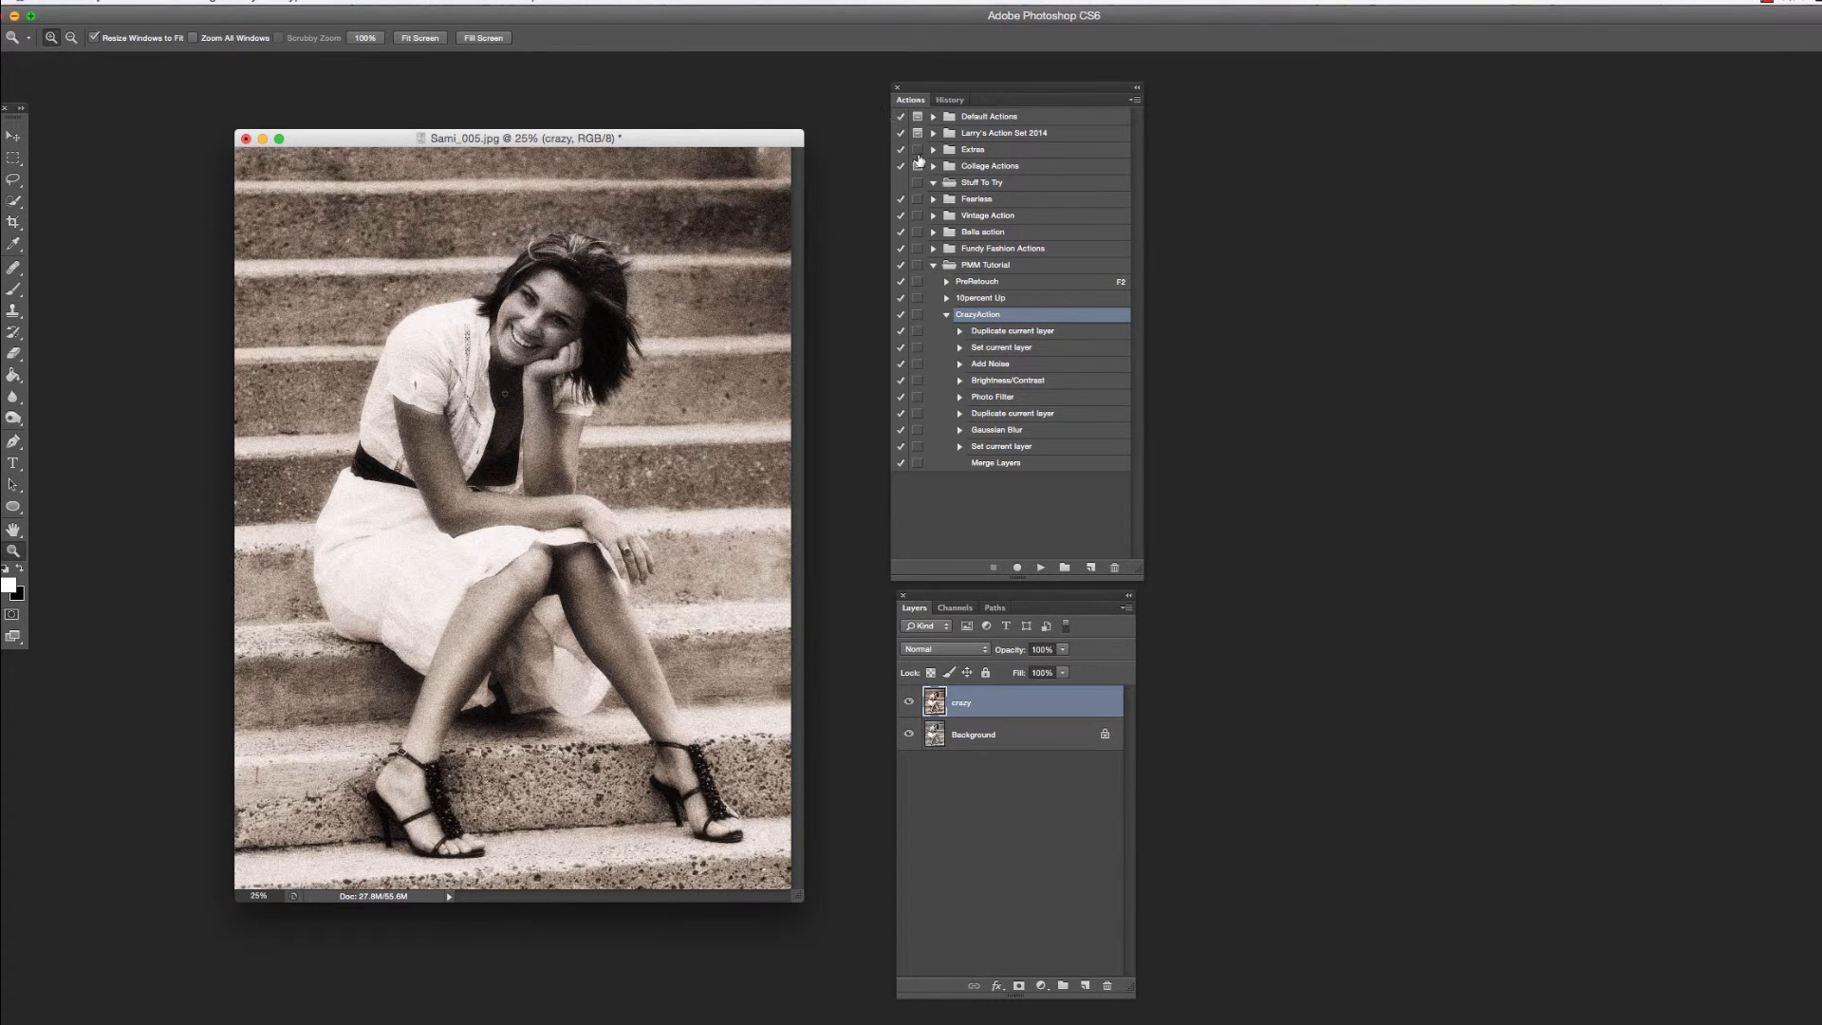
left_click(946, 315)
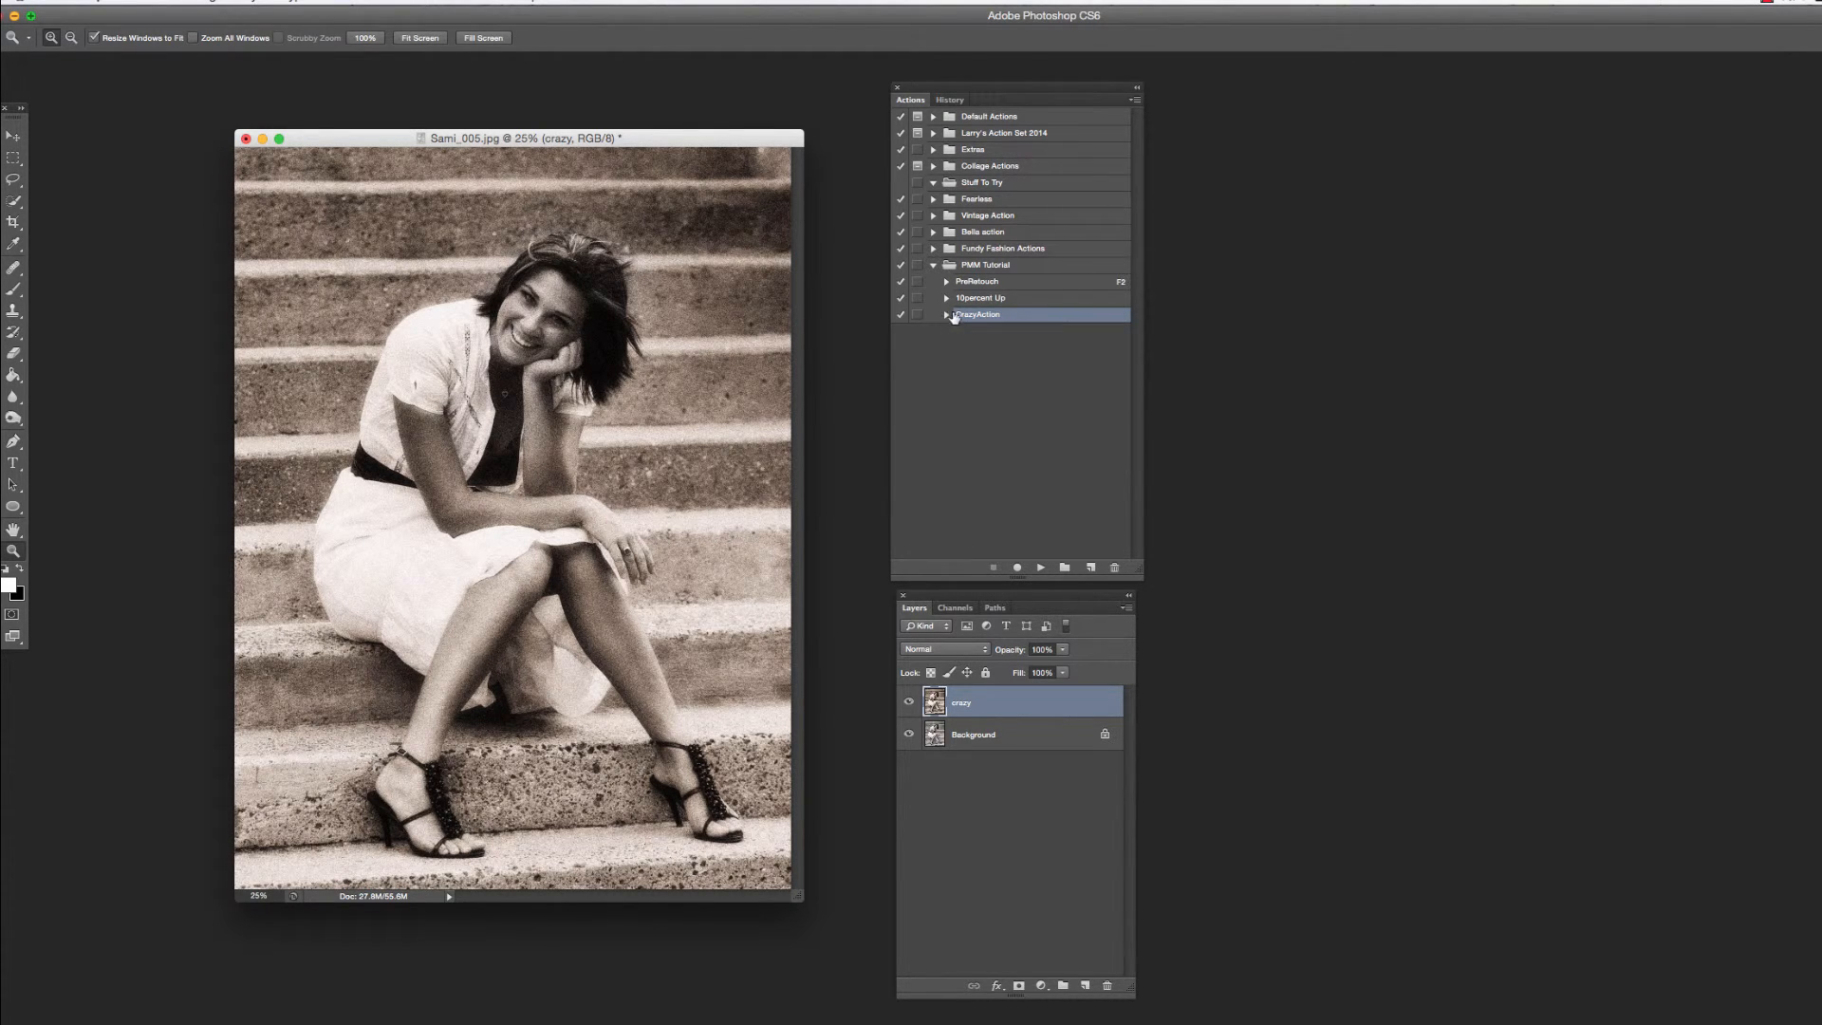